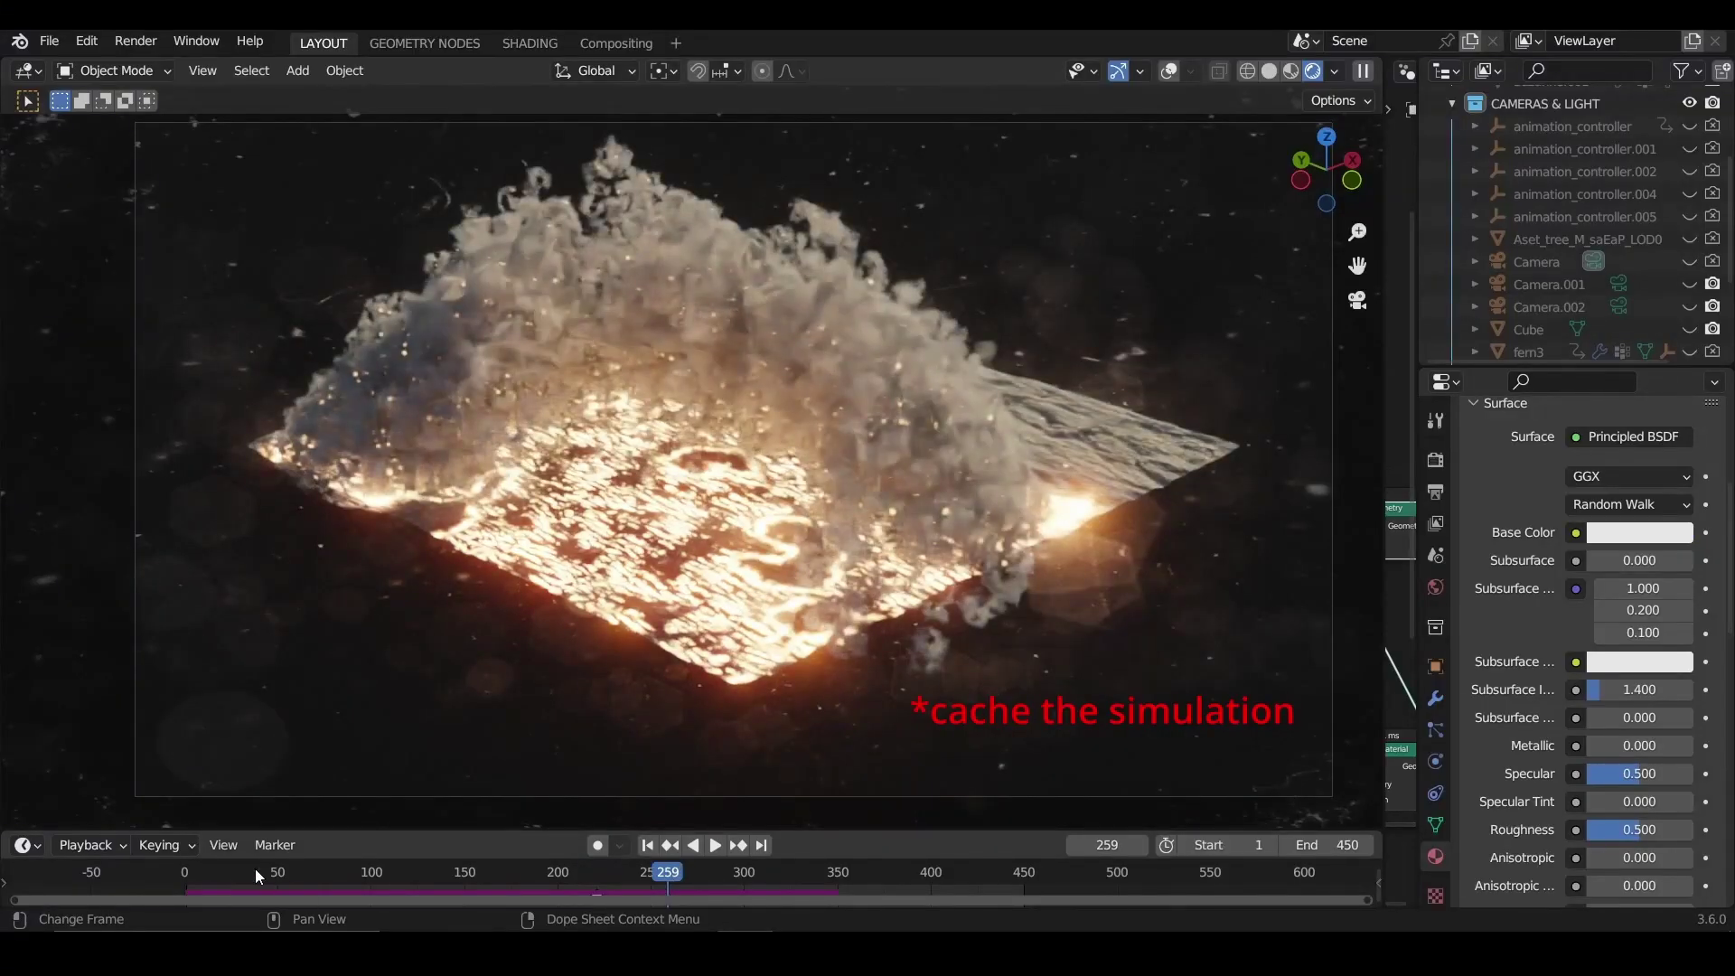
Step: Scrub the fire simulation timeline from an early frame forward to around frame 256
left_click(341, 882)
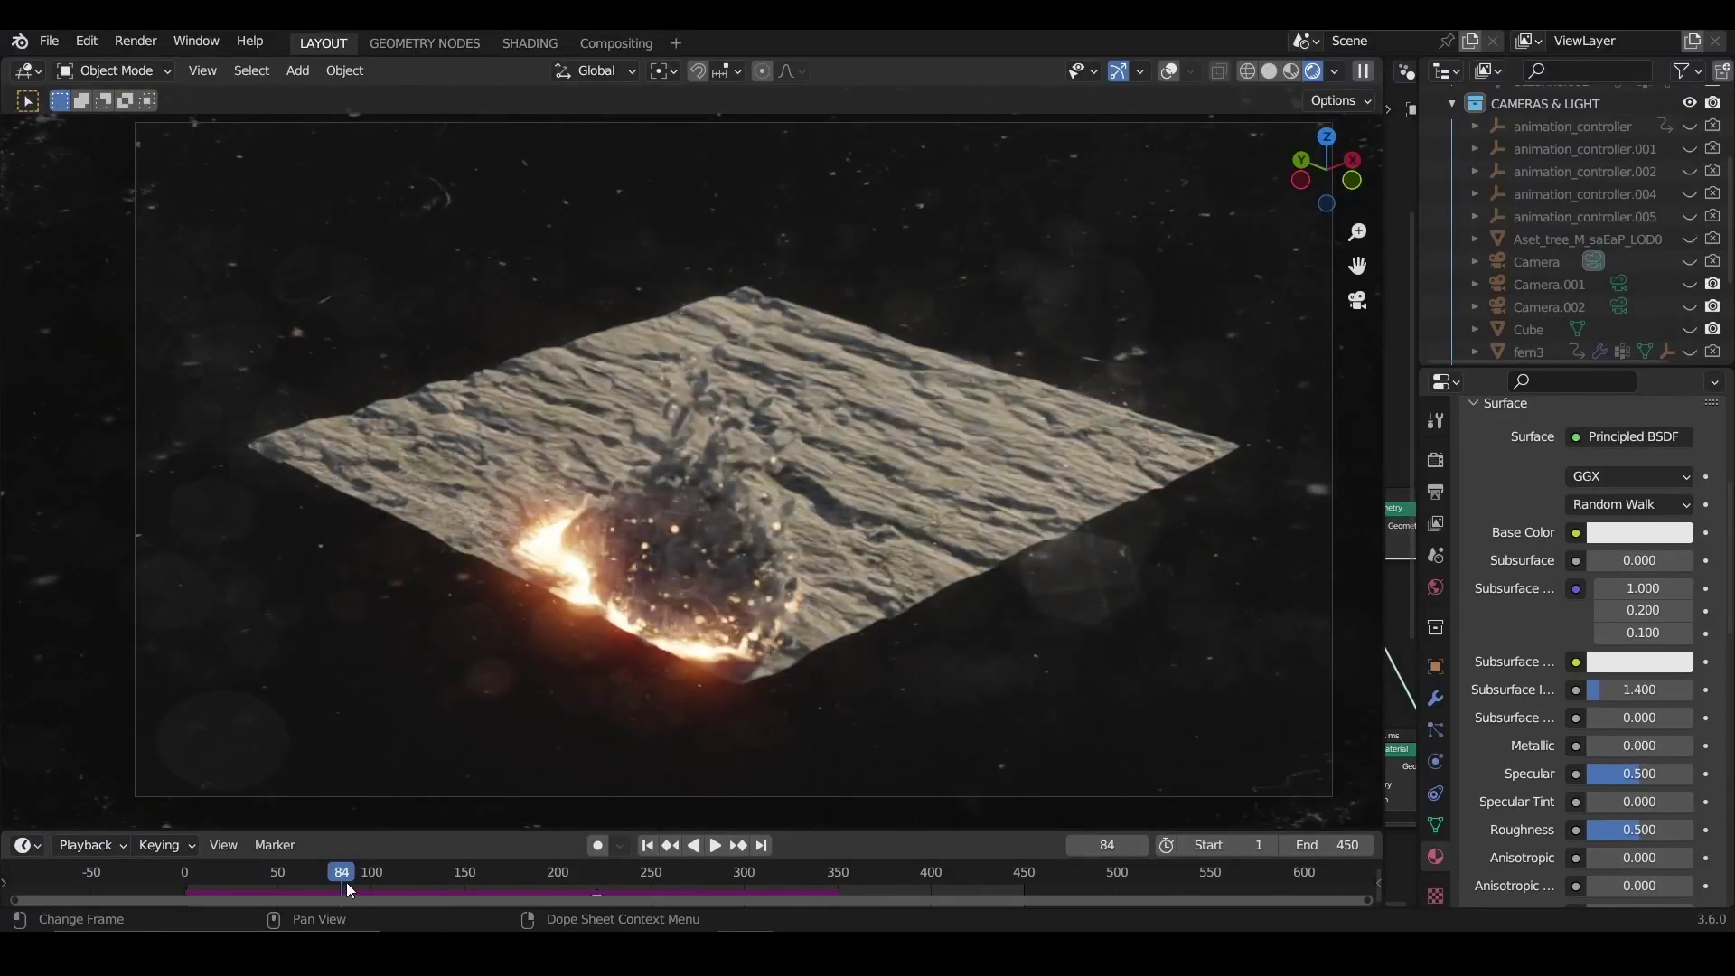
left_click_drag(345, 882, 787, 871)
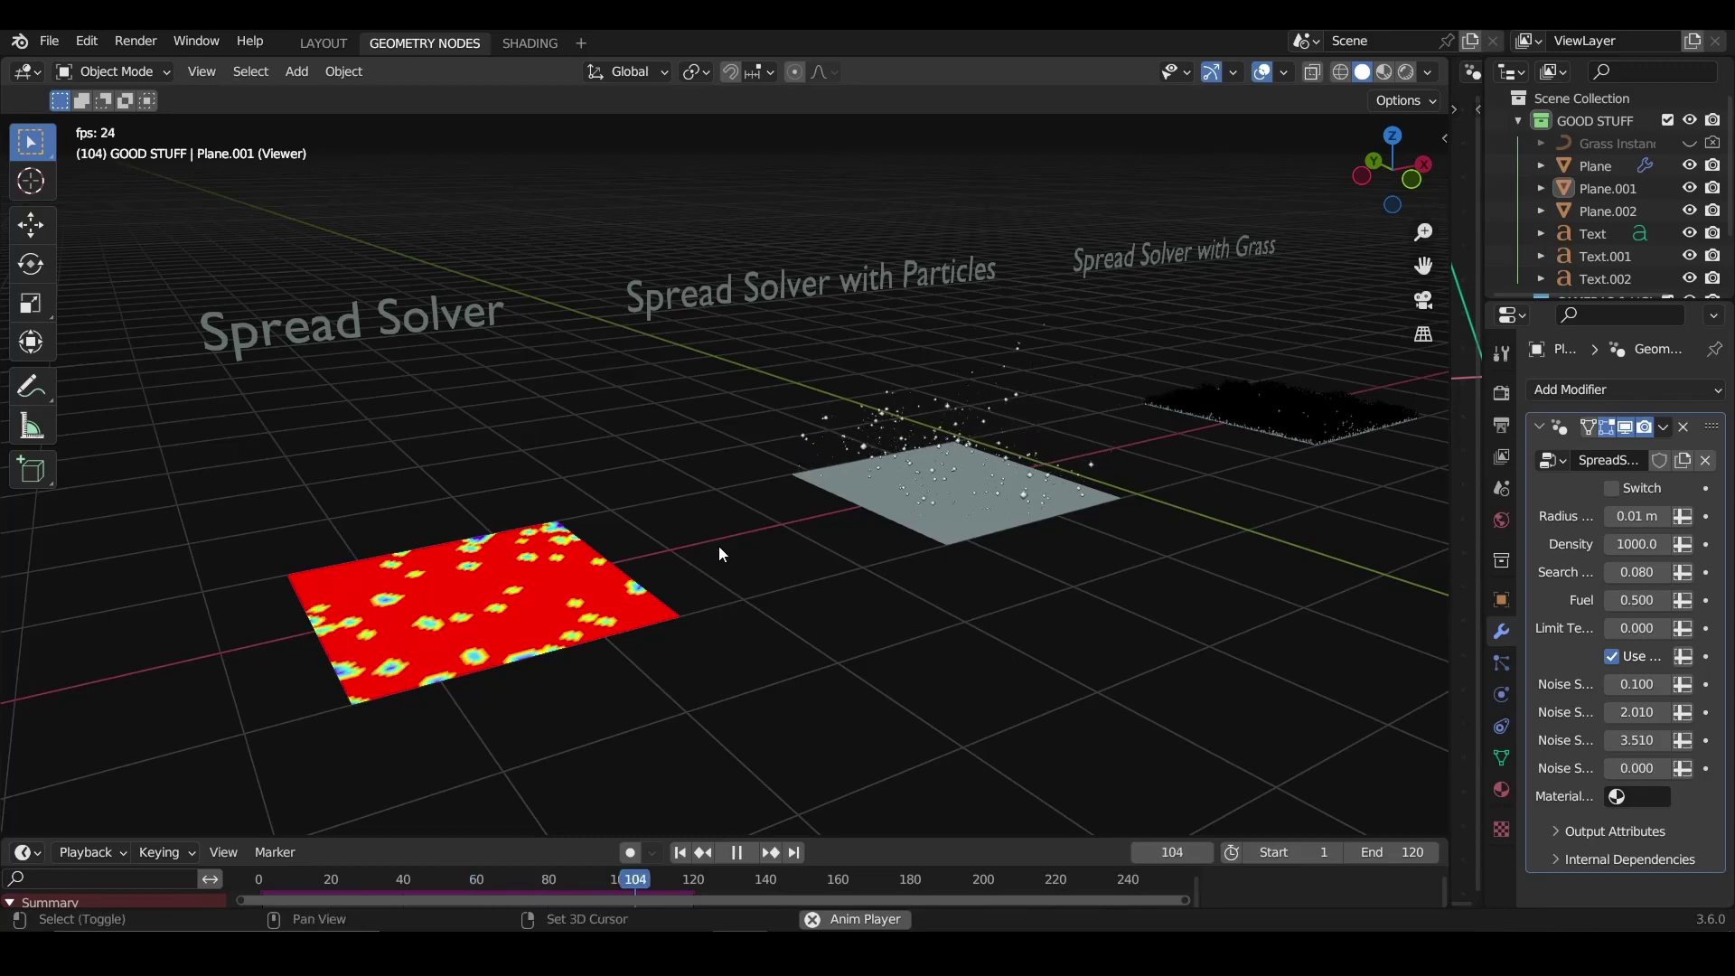
Step: Zoom in on the heat-map plane, then pause the spread and rewind it to frame 51
middle_click_drag(719, 546, 698, 546, "shift")
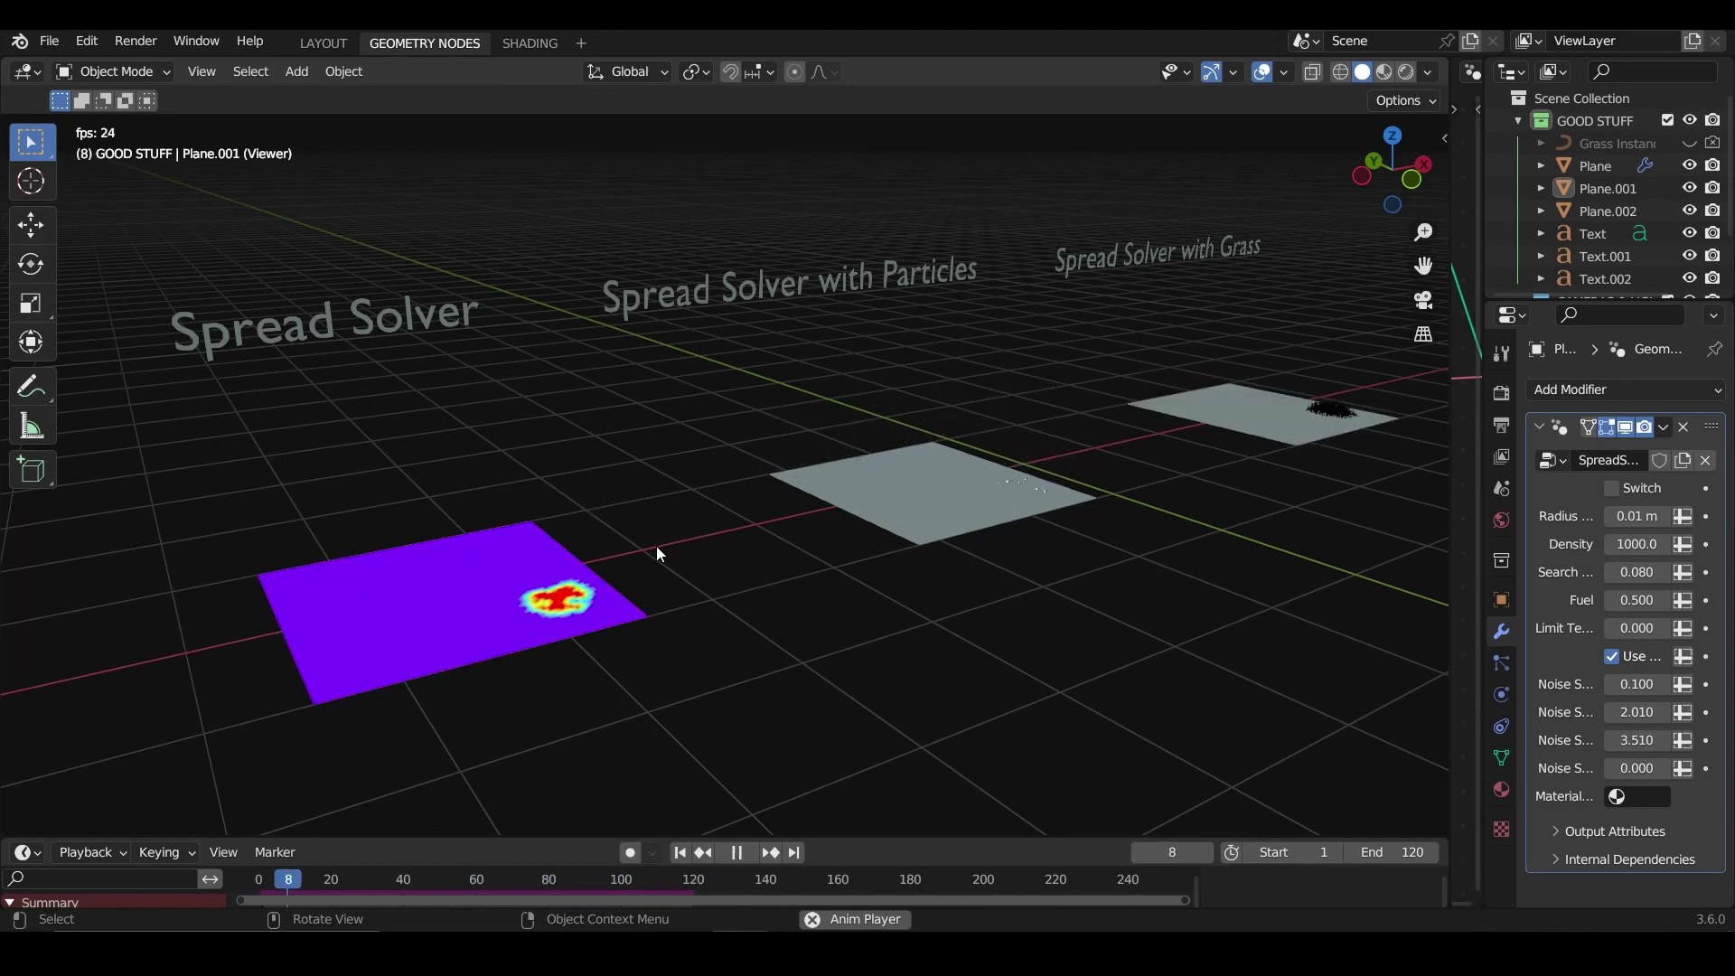
middle_click_drag(658, 554, 732, 502, "shift")
scroll(723, 534, "up", 3)
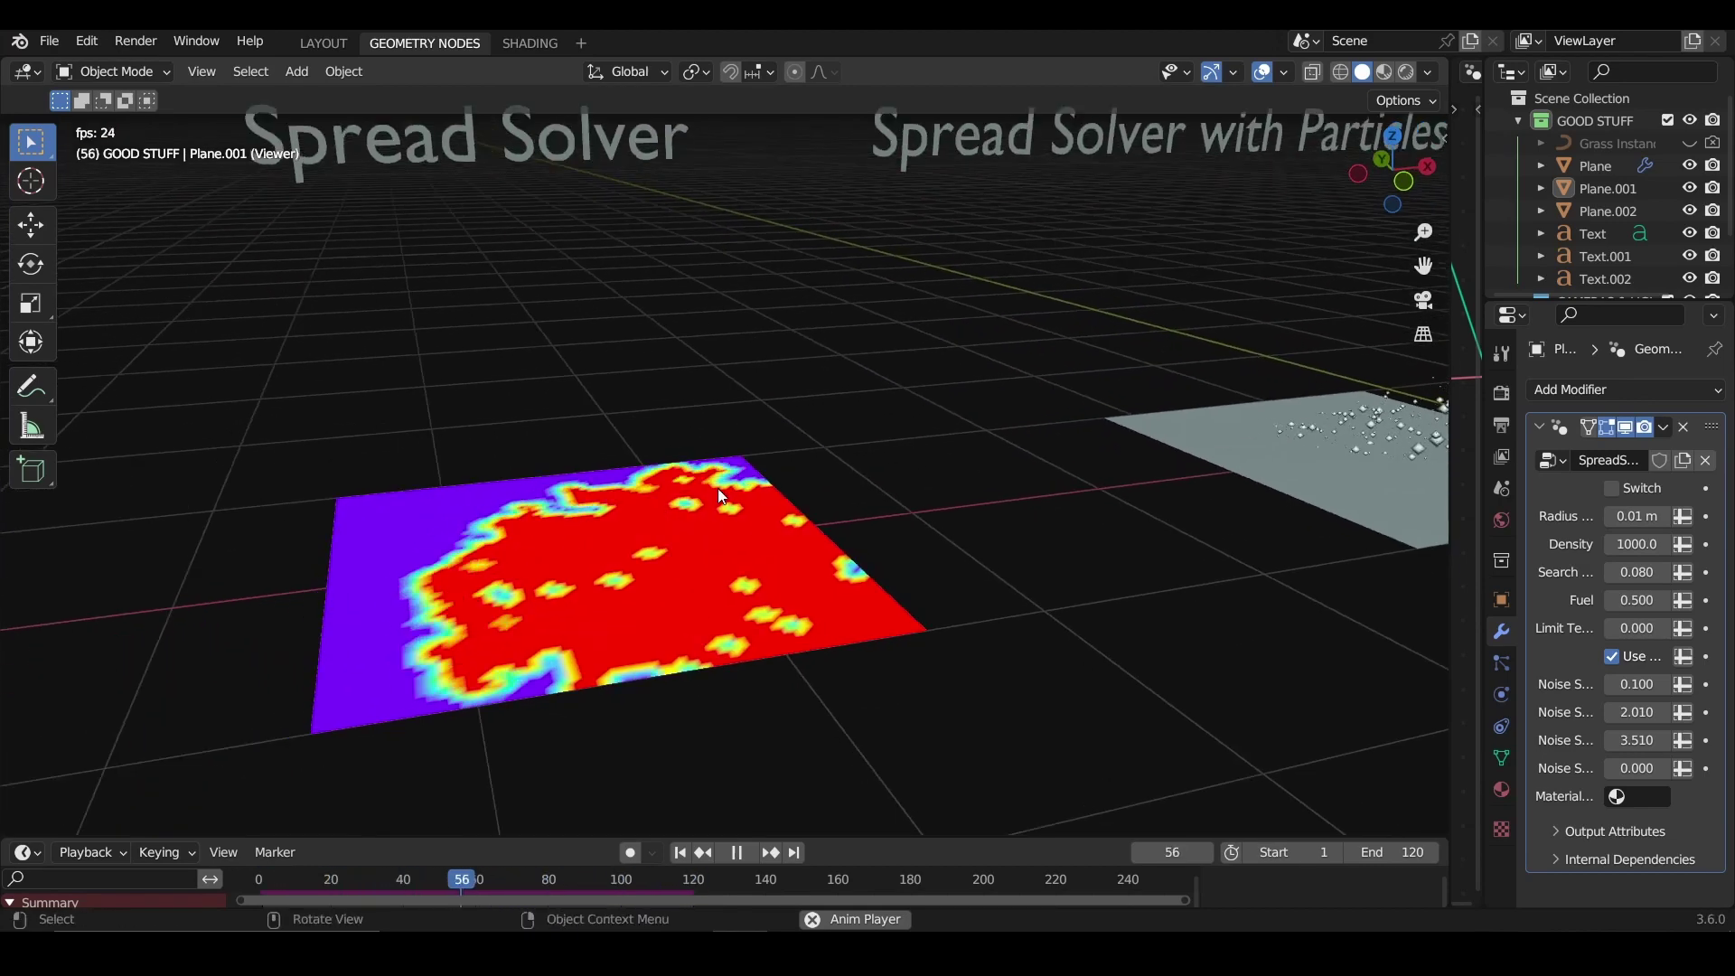
left_click(744, 855)
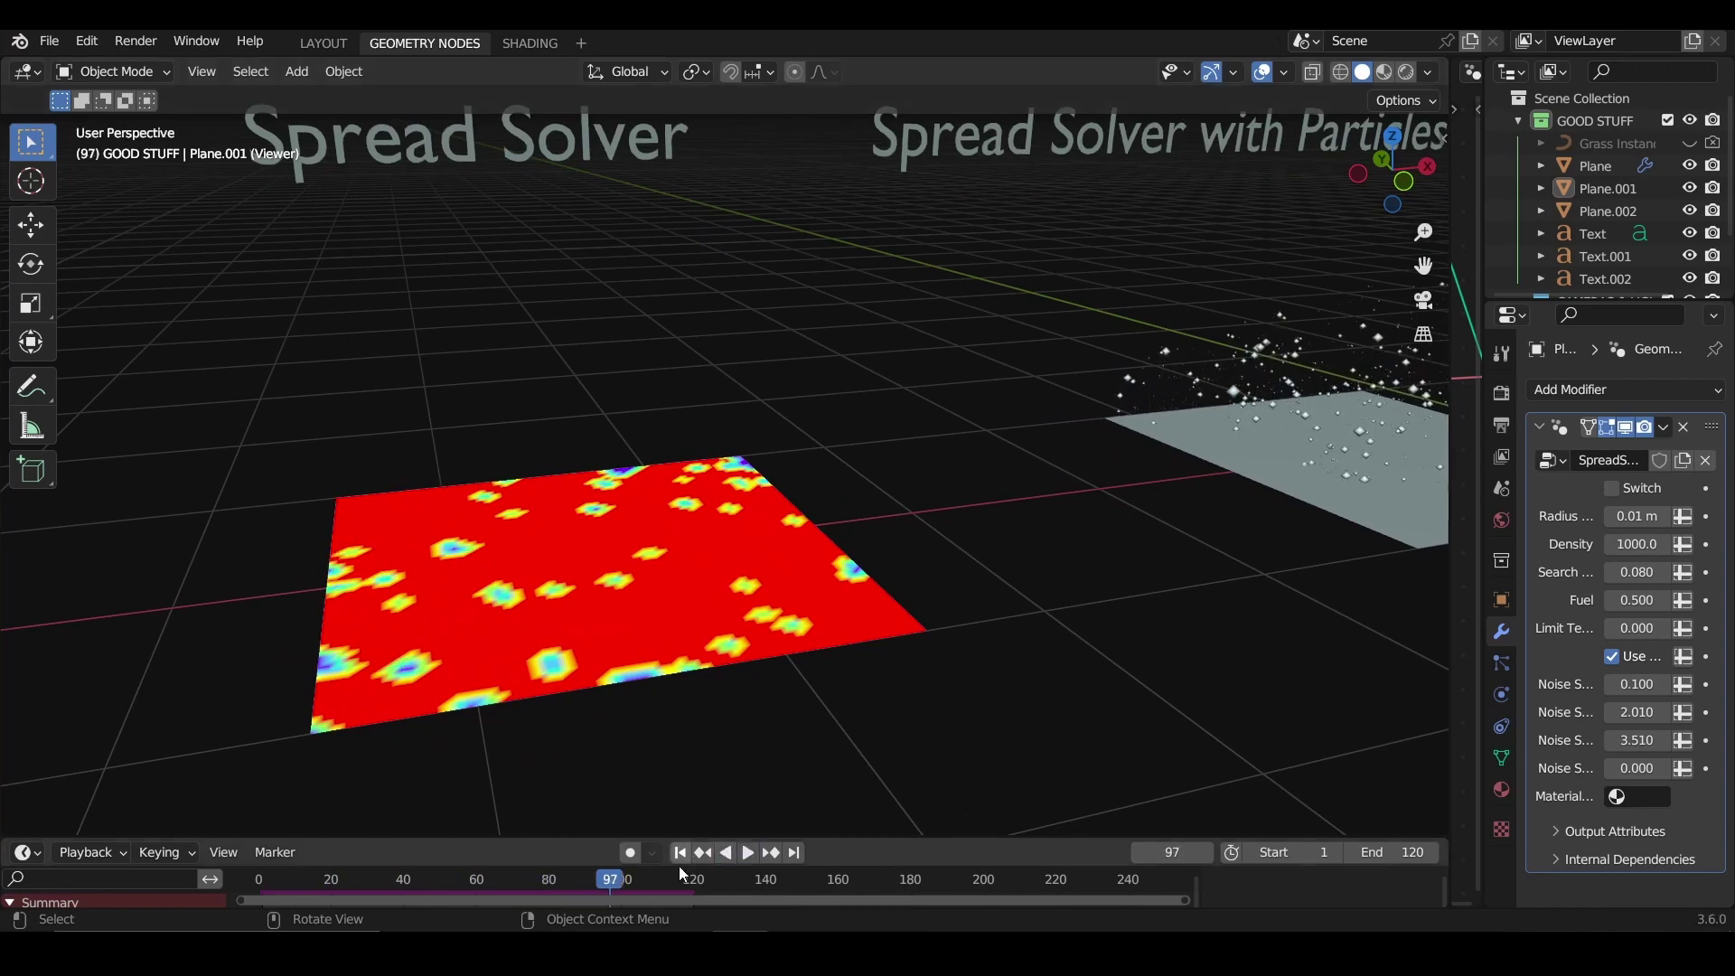
left_click_drag(596, 883, 442, 880)
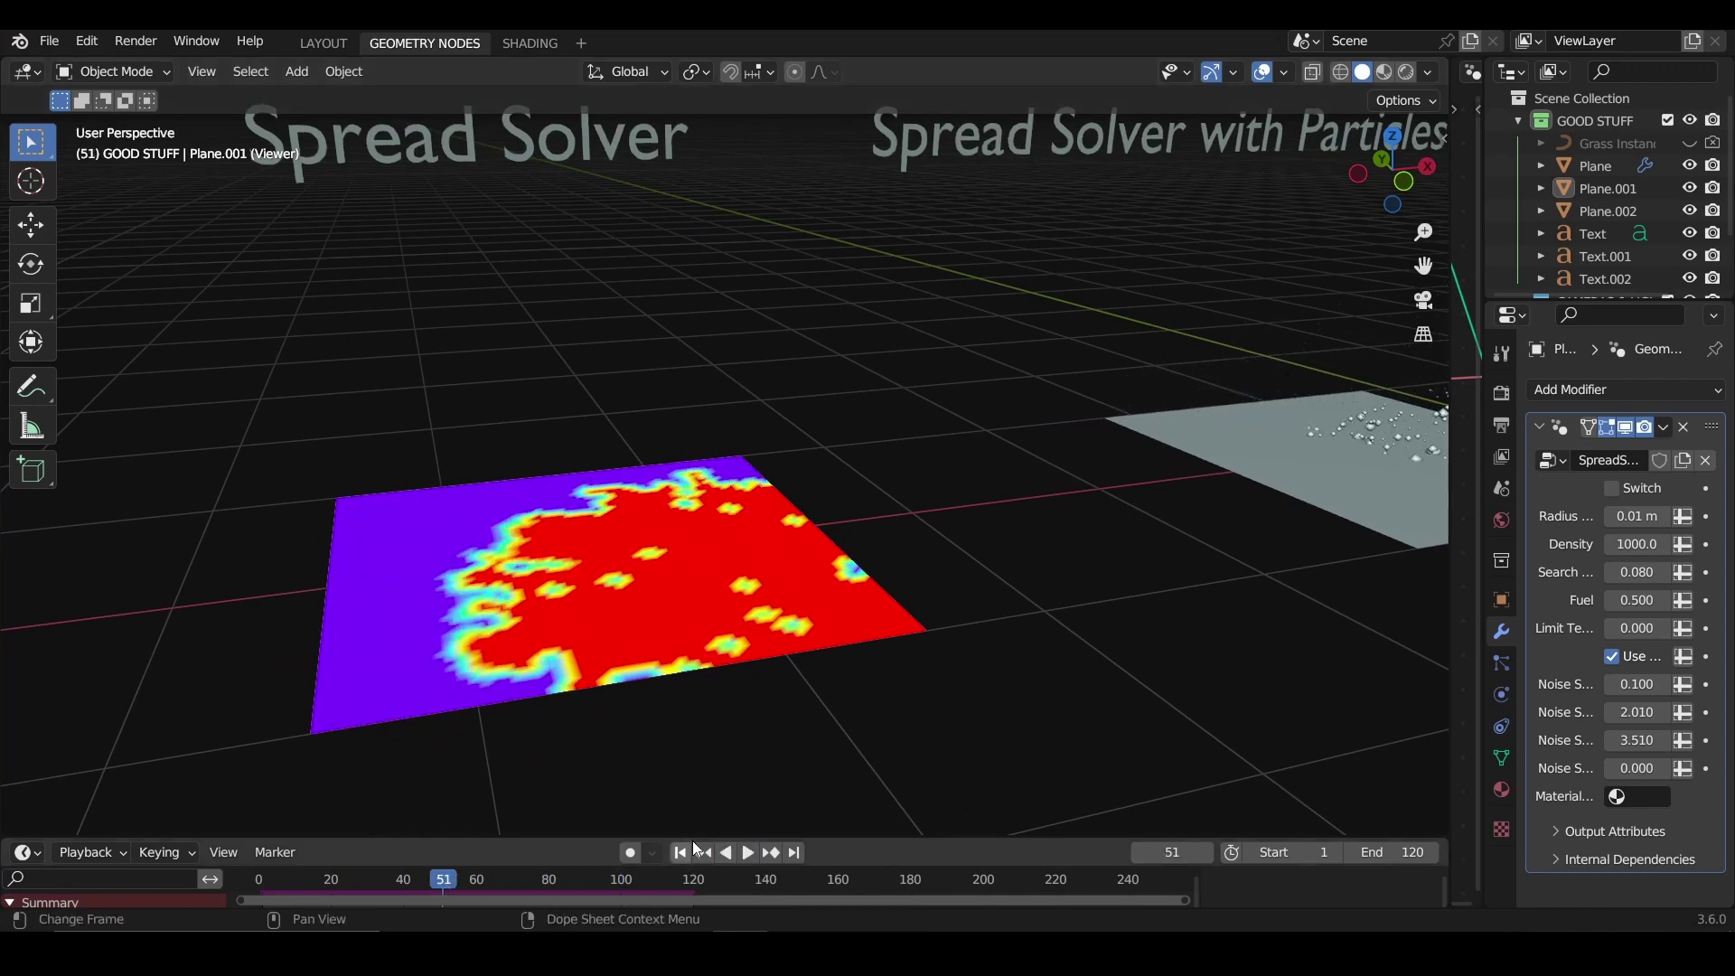
Step: Make the timeline taller, resume playback, and widen the Properties editor so modifier names read fully
left_click_drag(692, 838, 718, 793)
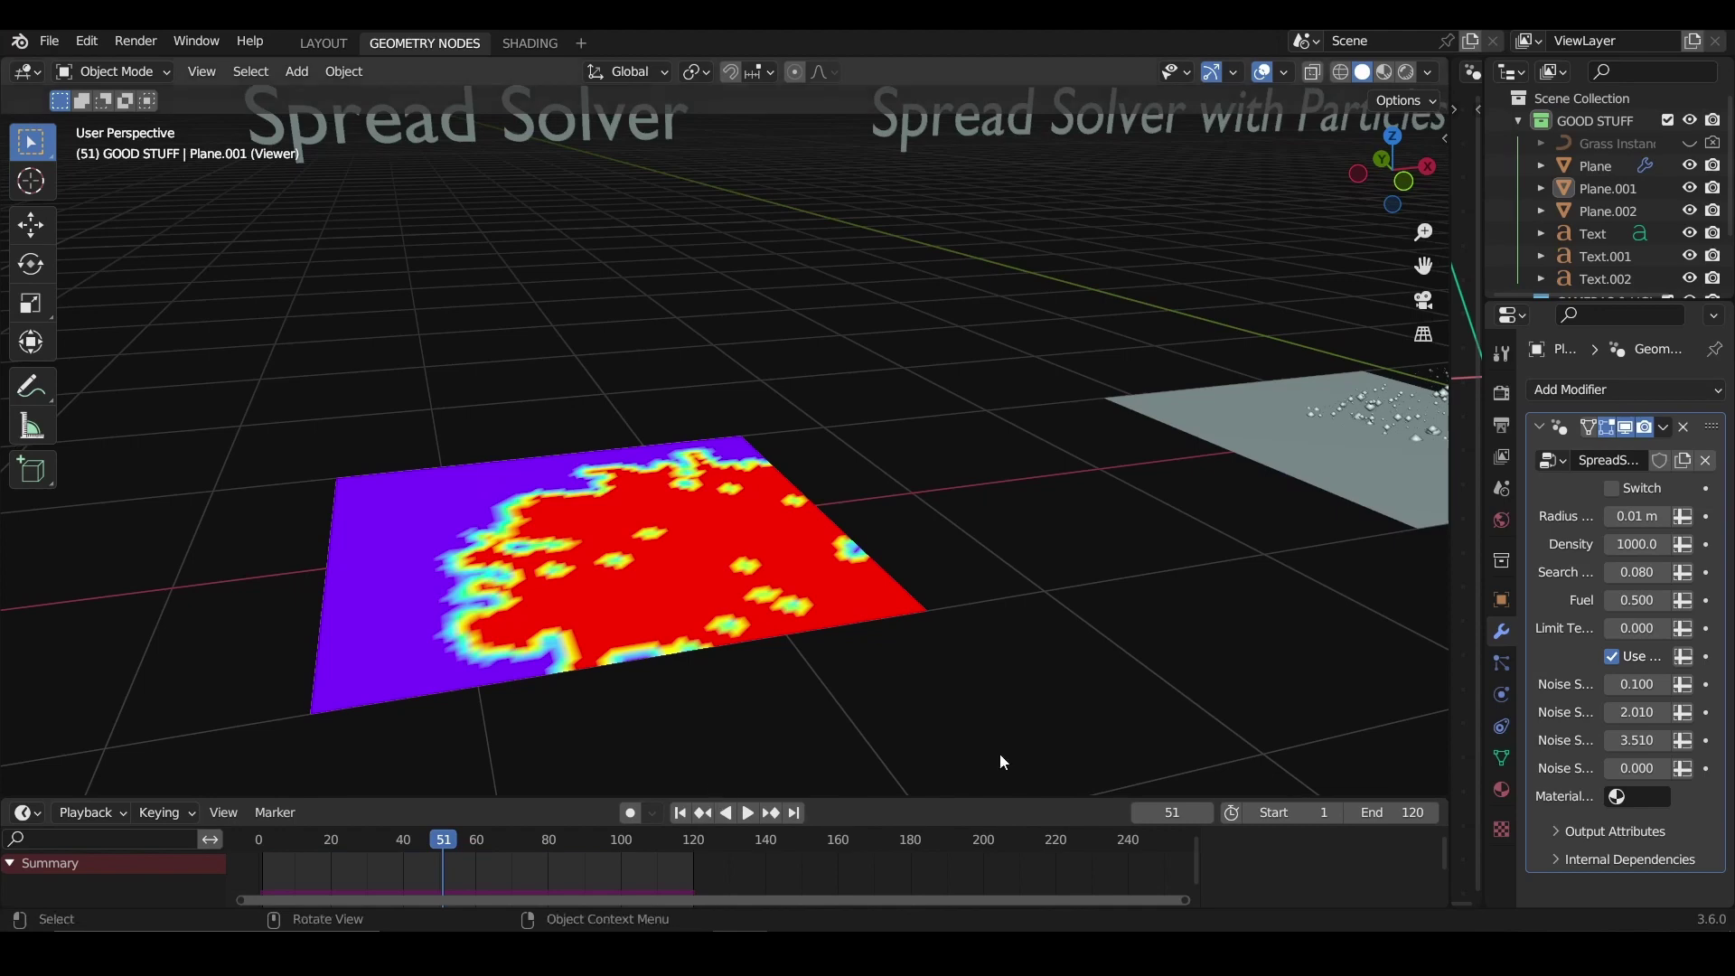
key("space")
left_click_drag(1452, 455, 1355, 443)
scroll(881, 472, "up", 3)
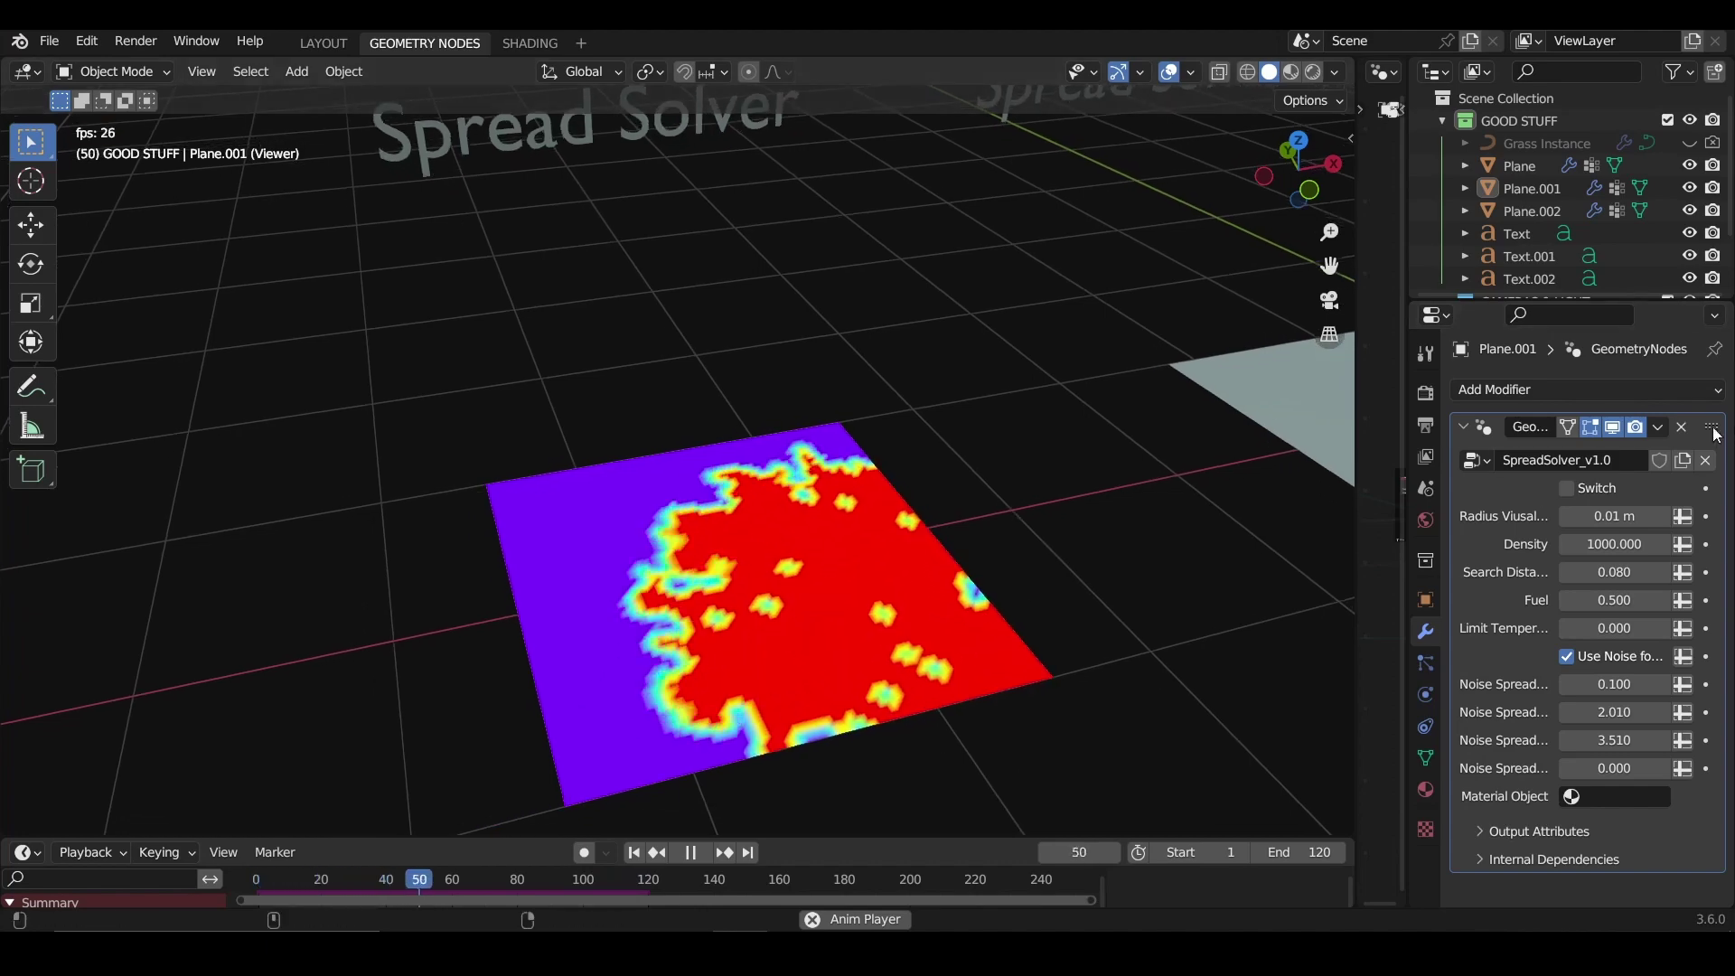
Step: Enable Switch to show purple points, stop at frame 90, and set the point radius to 0.007 m
left_click(1592, 489)
key("space")
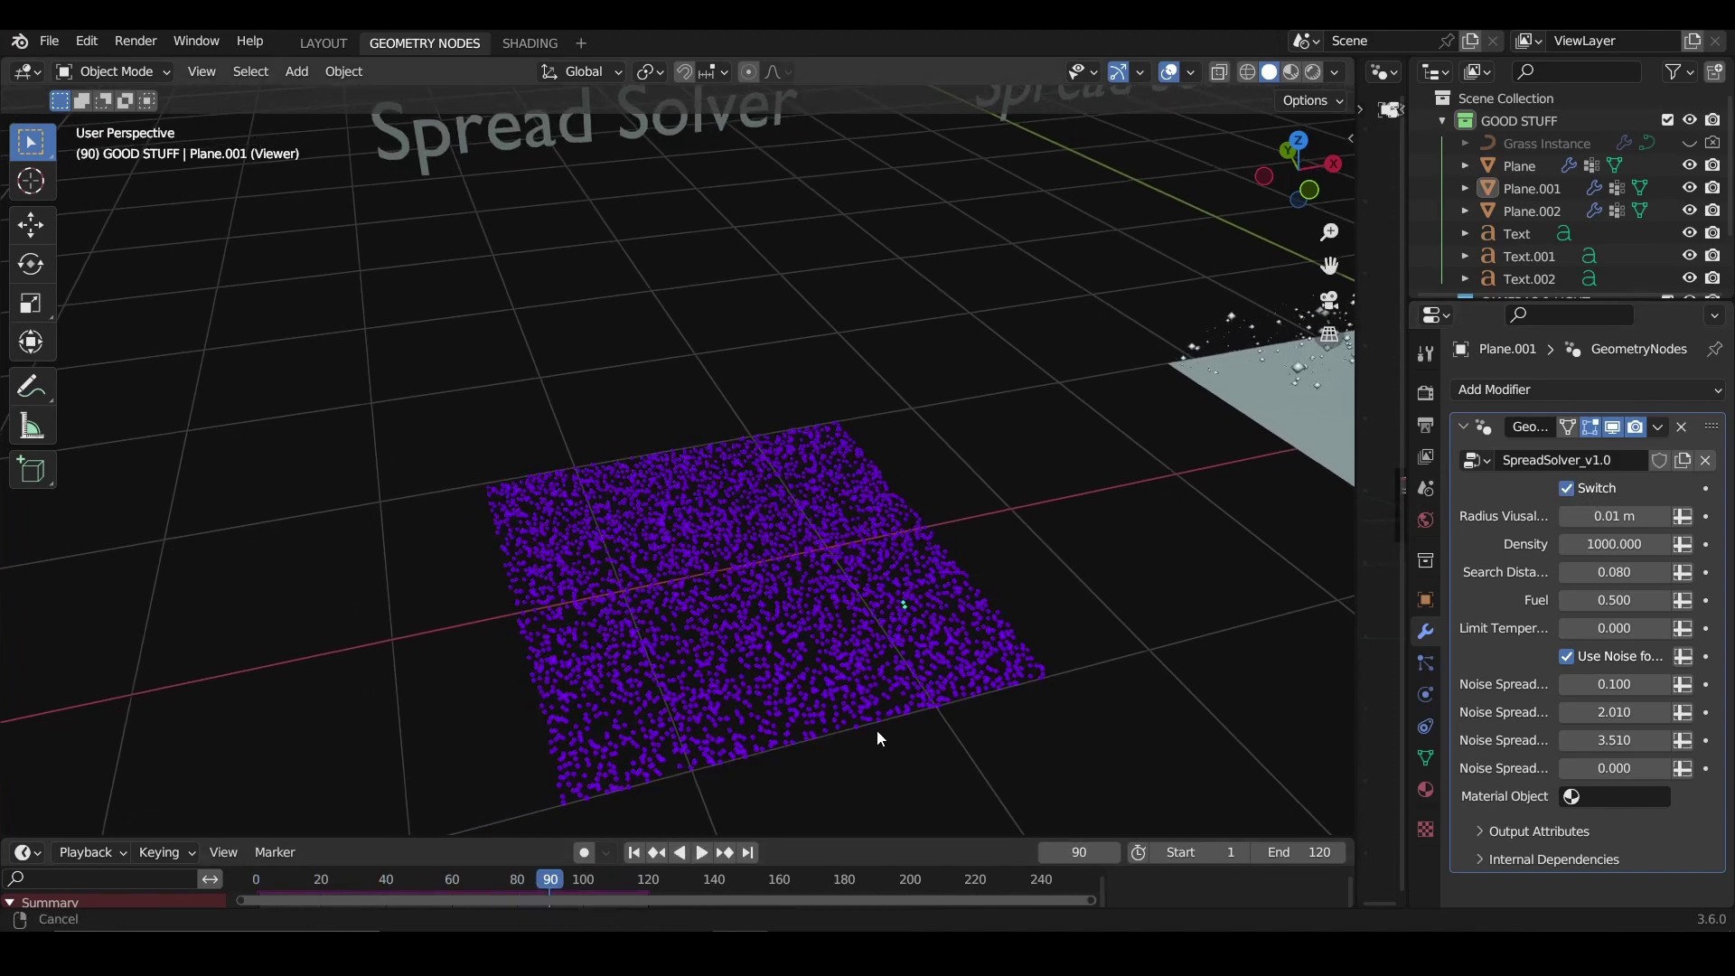
middle_click_drag(876, 730, 874, 723, "shift")
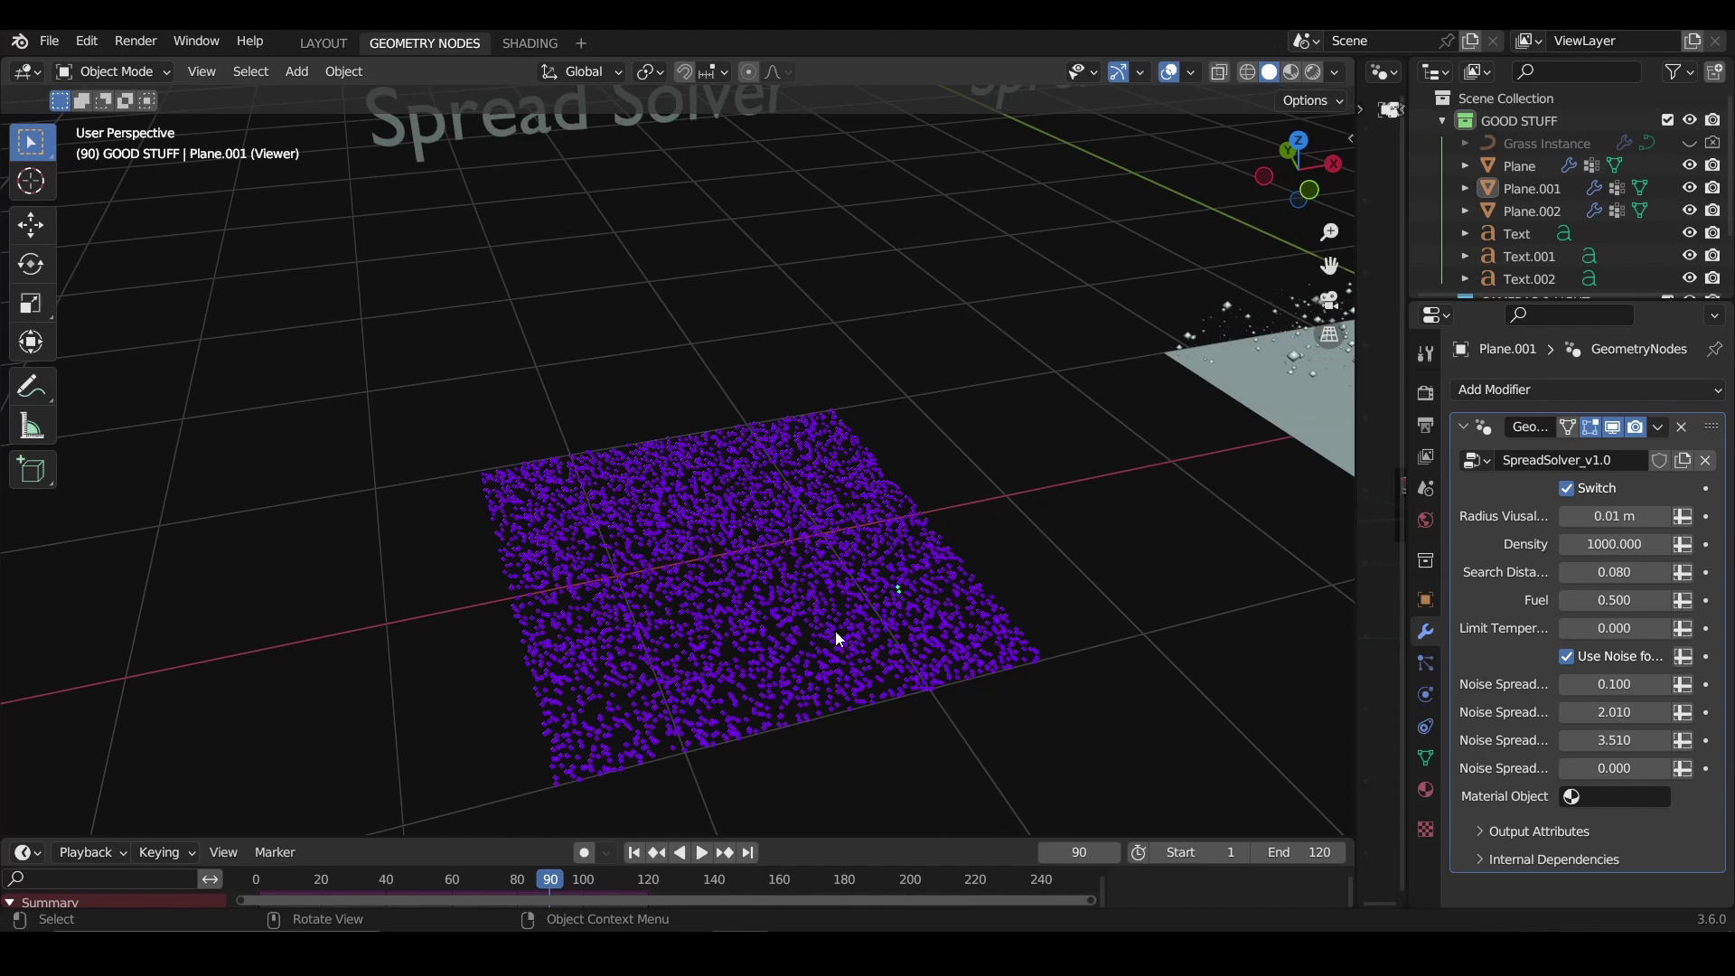
mouse_move(1613, 516)
left_mouse_down()
mouse_move(1590, 516)
mouse_move(1631, 514)
left_mouse_up()
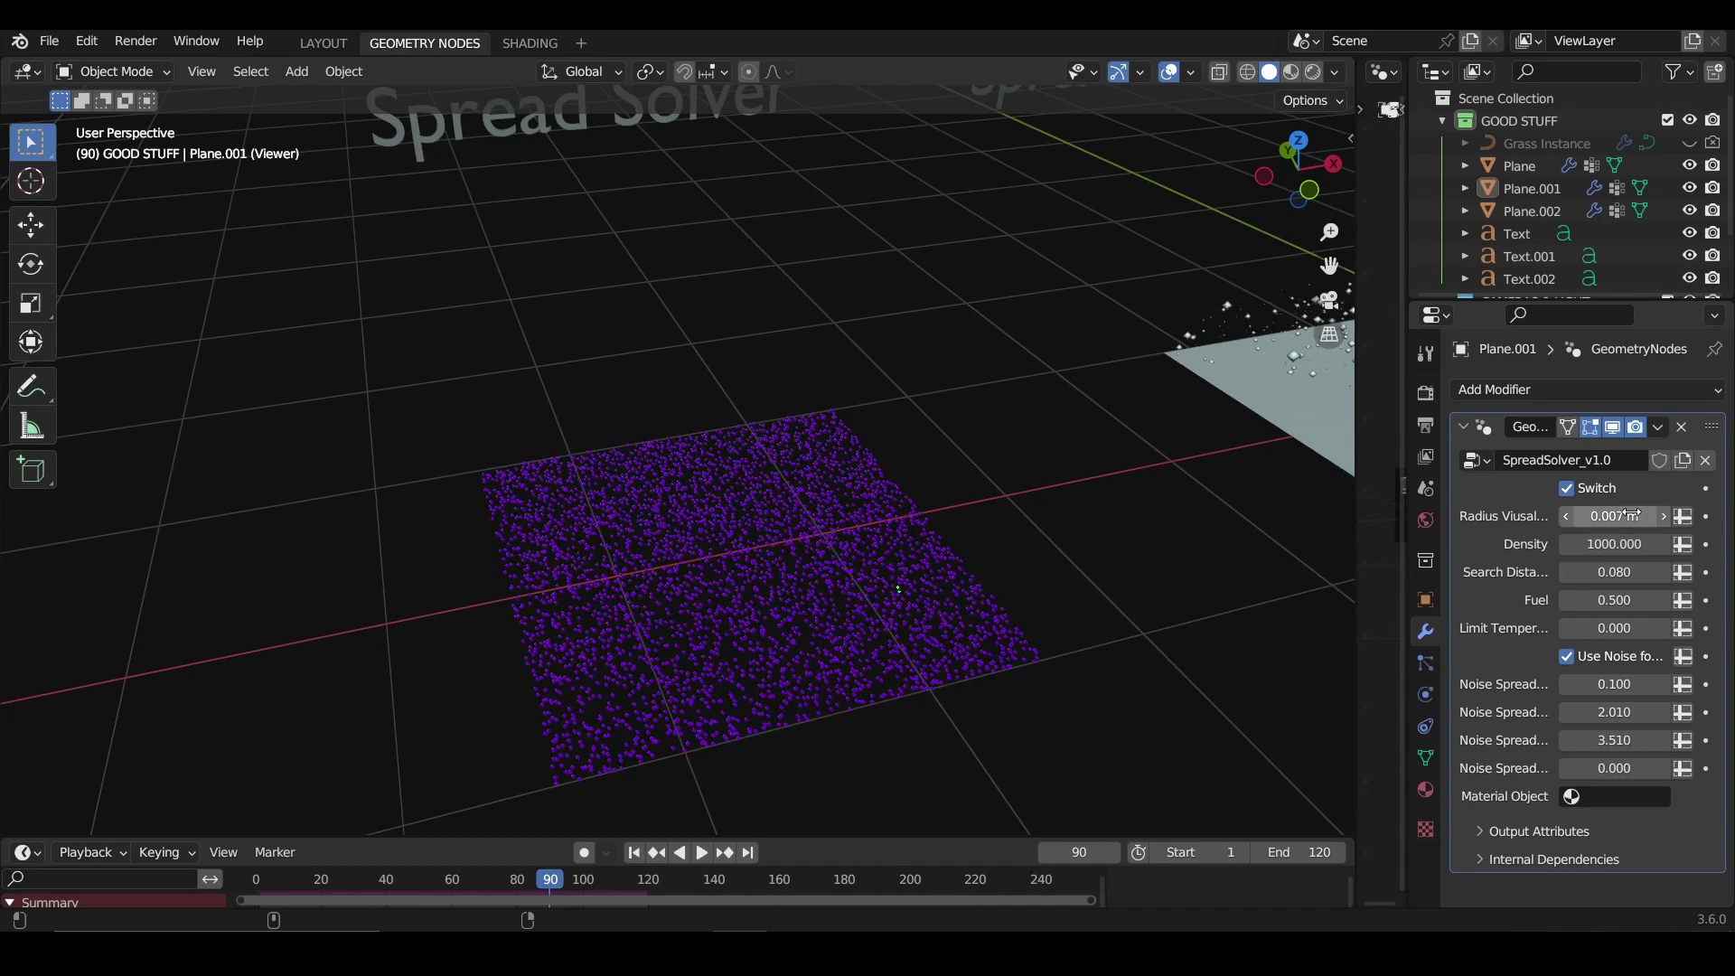
middle_click_drag(869, 524, 879, 454, "ctrl")
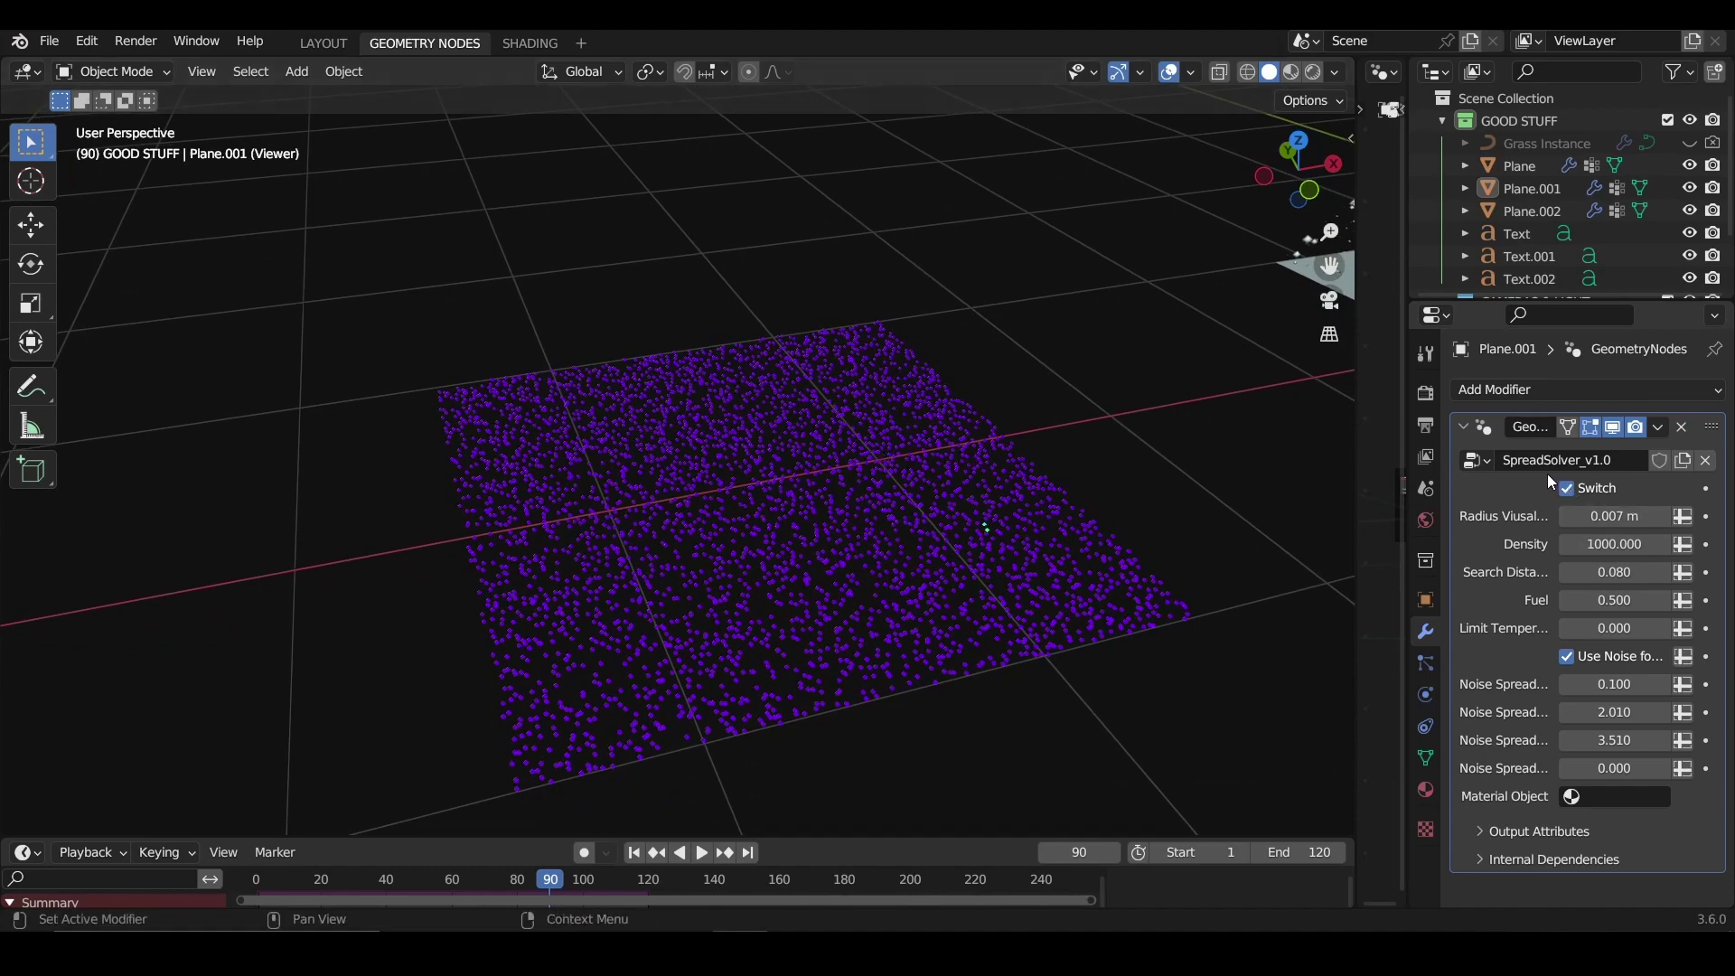
Step: Try a Density of 10, then restore it to 1000 and recentre the point cloud
left_click(1589, 545)
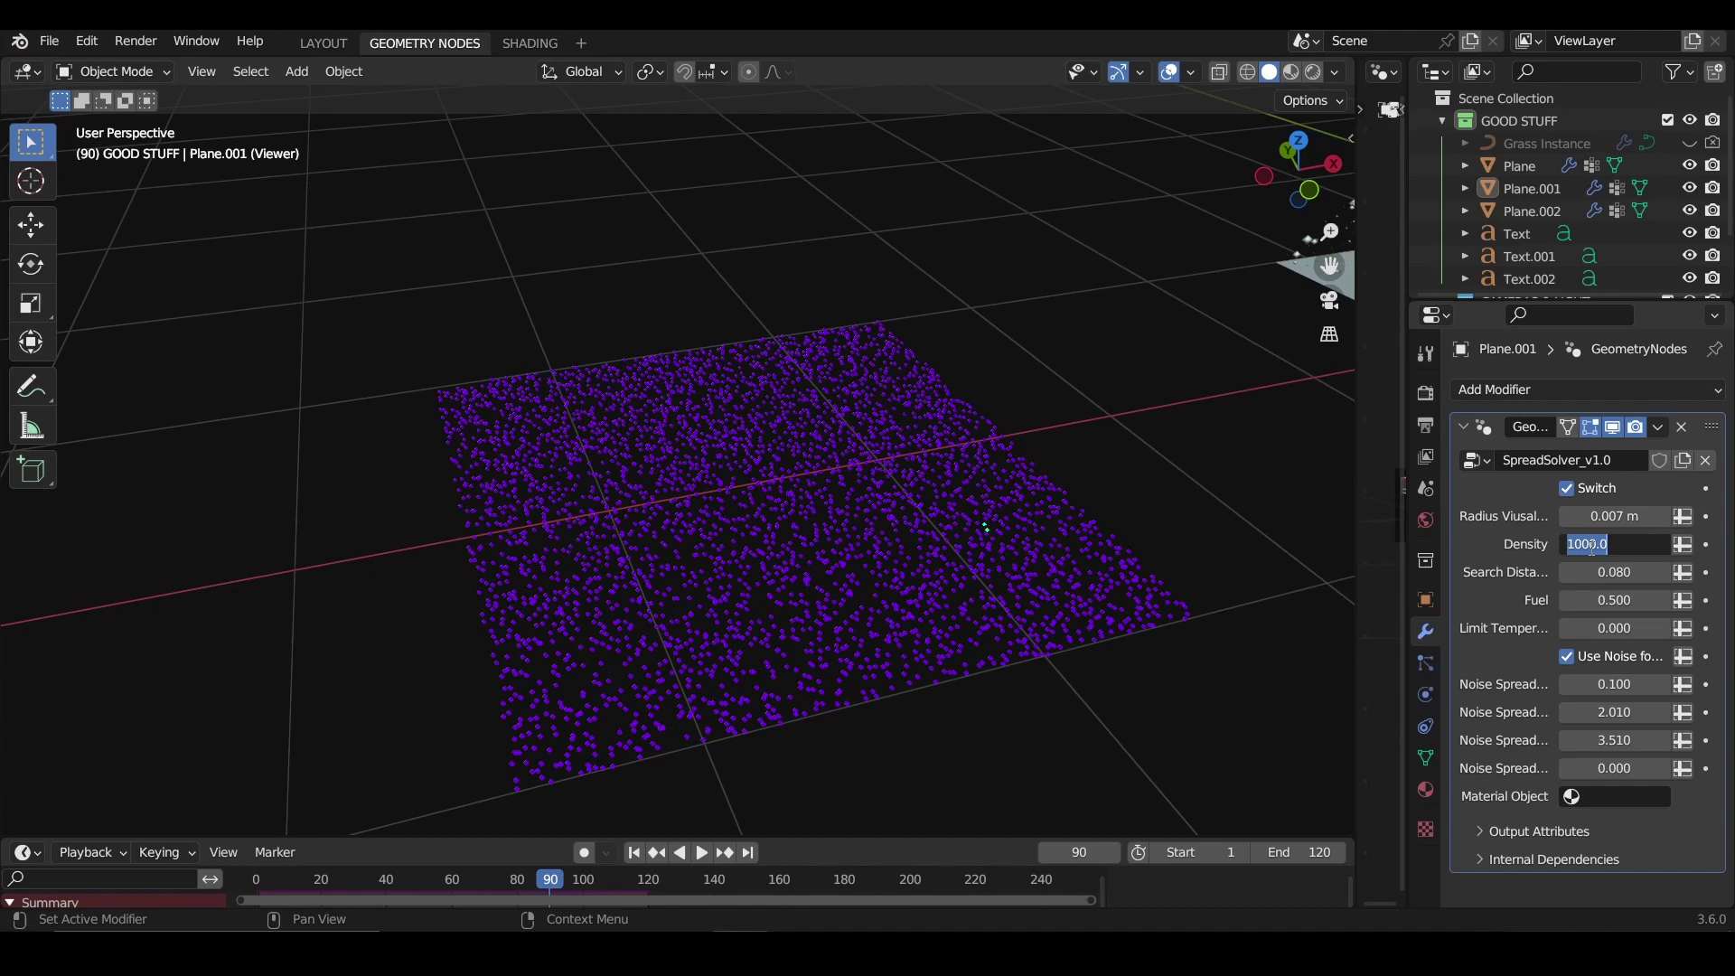
type("10")
key("Return")
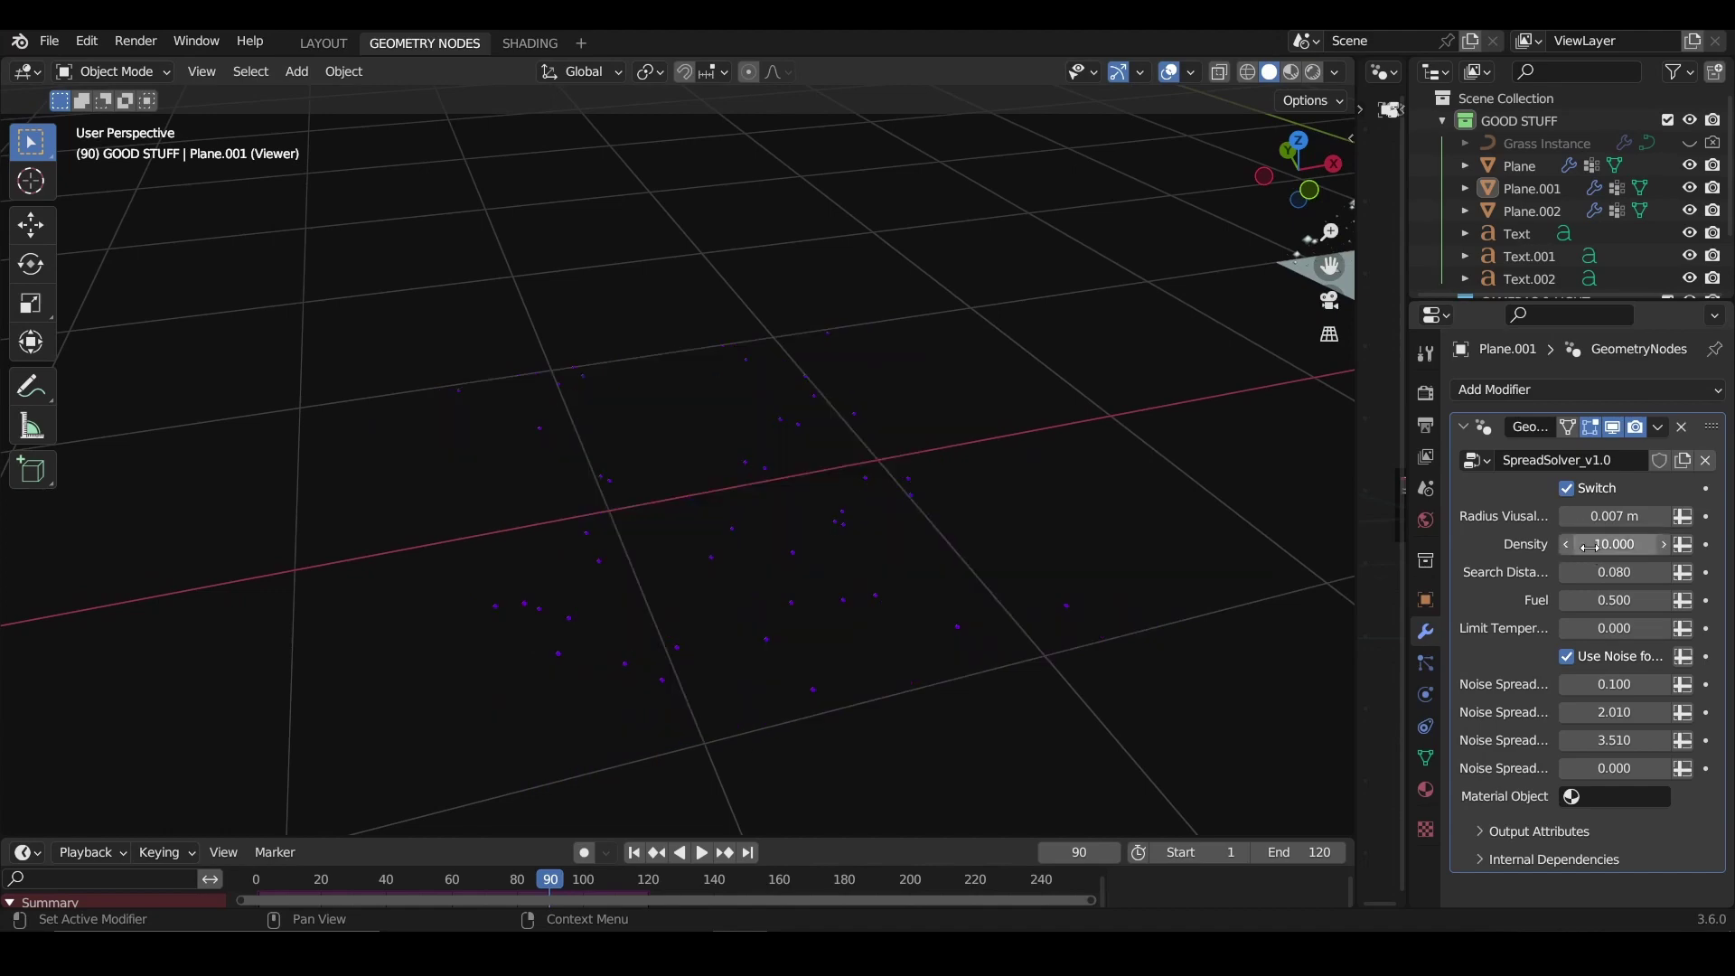
left_click(1592, 545)
type("1000")
key("Return")
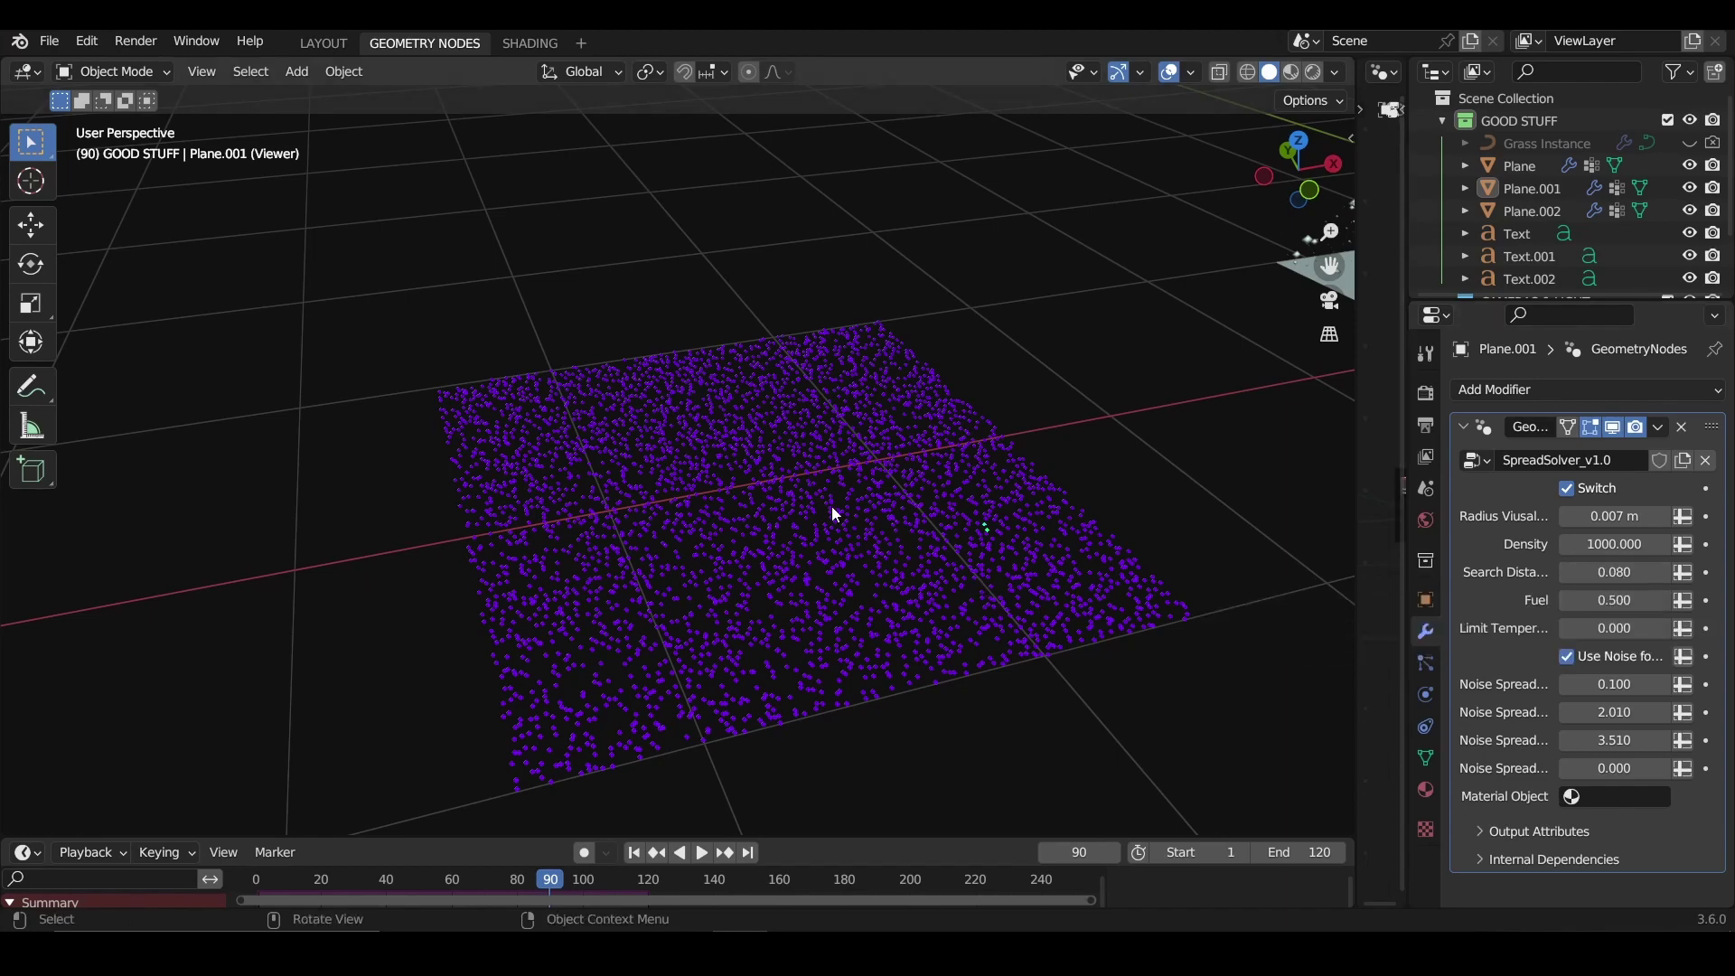
middle_click_drag(982, 529, 908, 475, "shift")
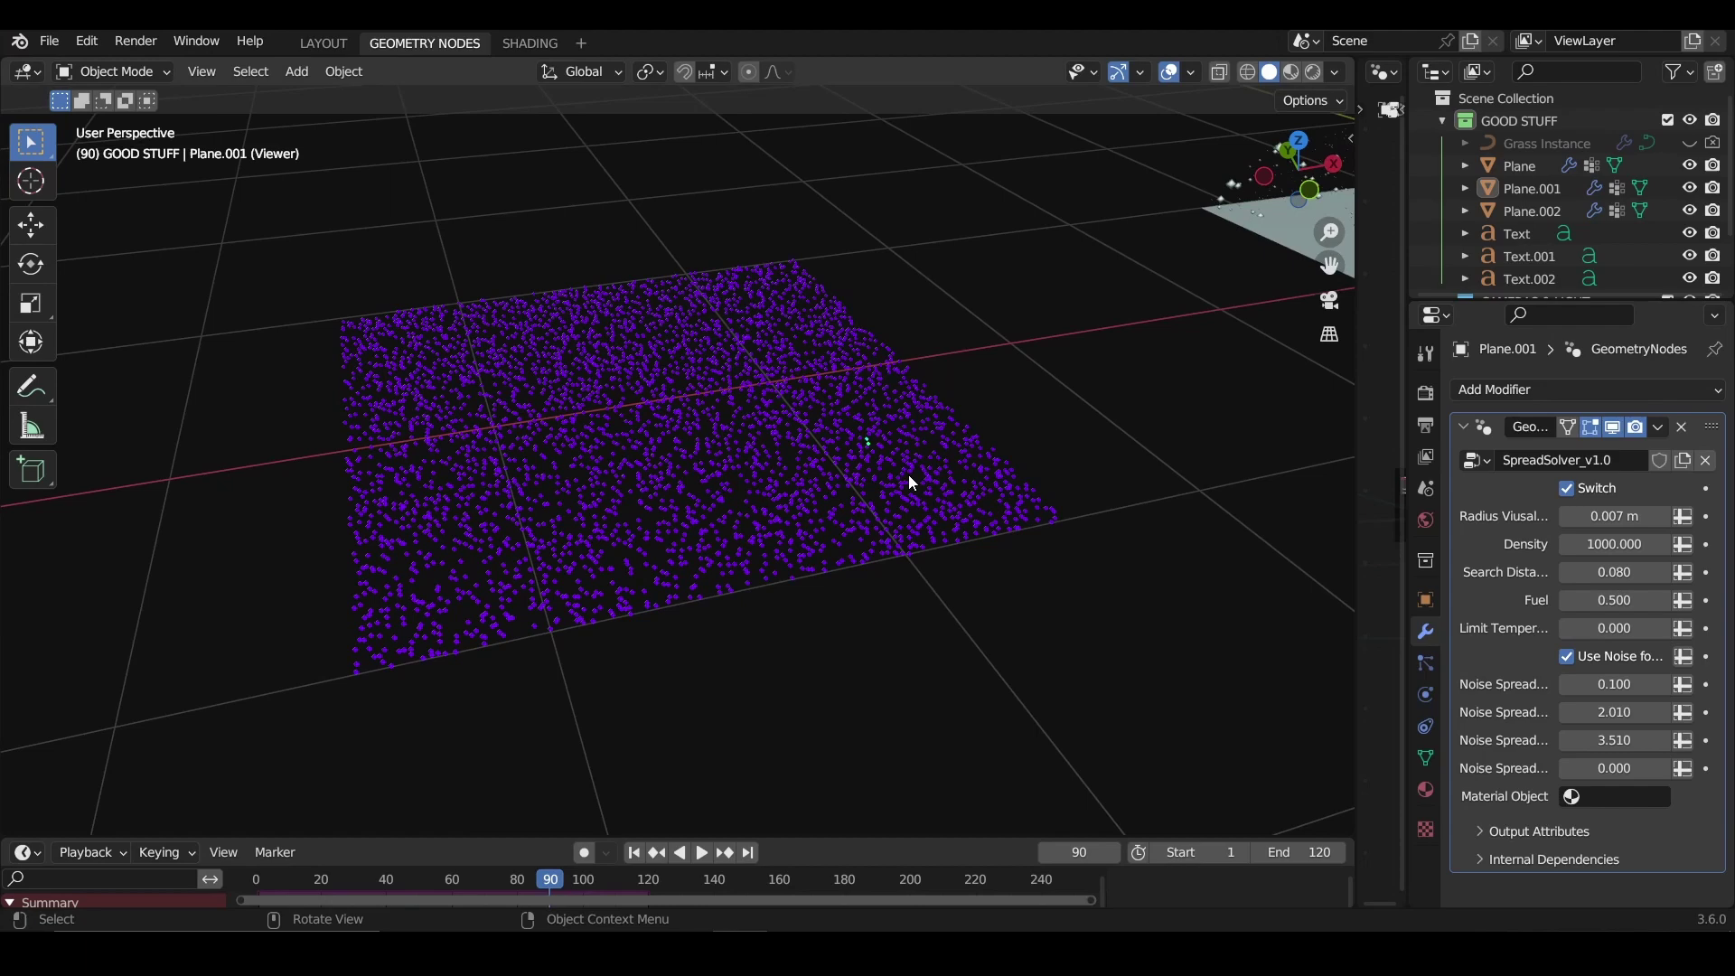
scroll(908, 474, "up", 3)
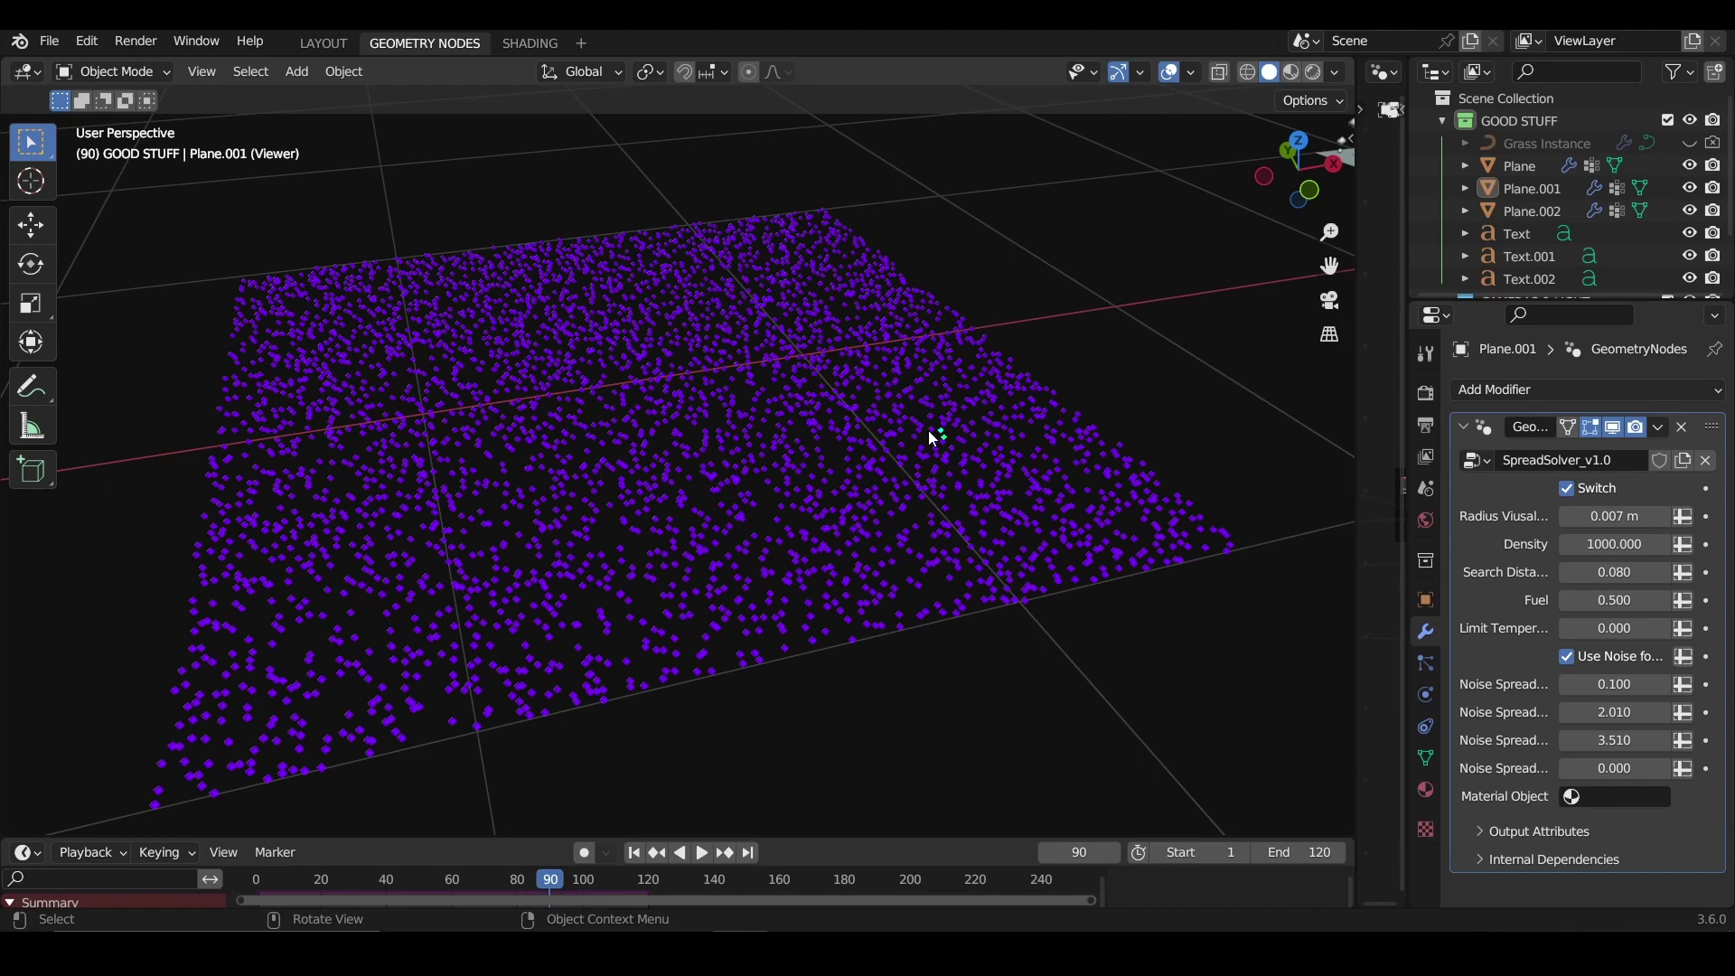
Step: Return to the heat-map display, rewind, and play the spread with Search Distance 0
left_click(1568, 489)
middle_click_drag(335, 462, 615, 818)
left_click(635, 853)
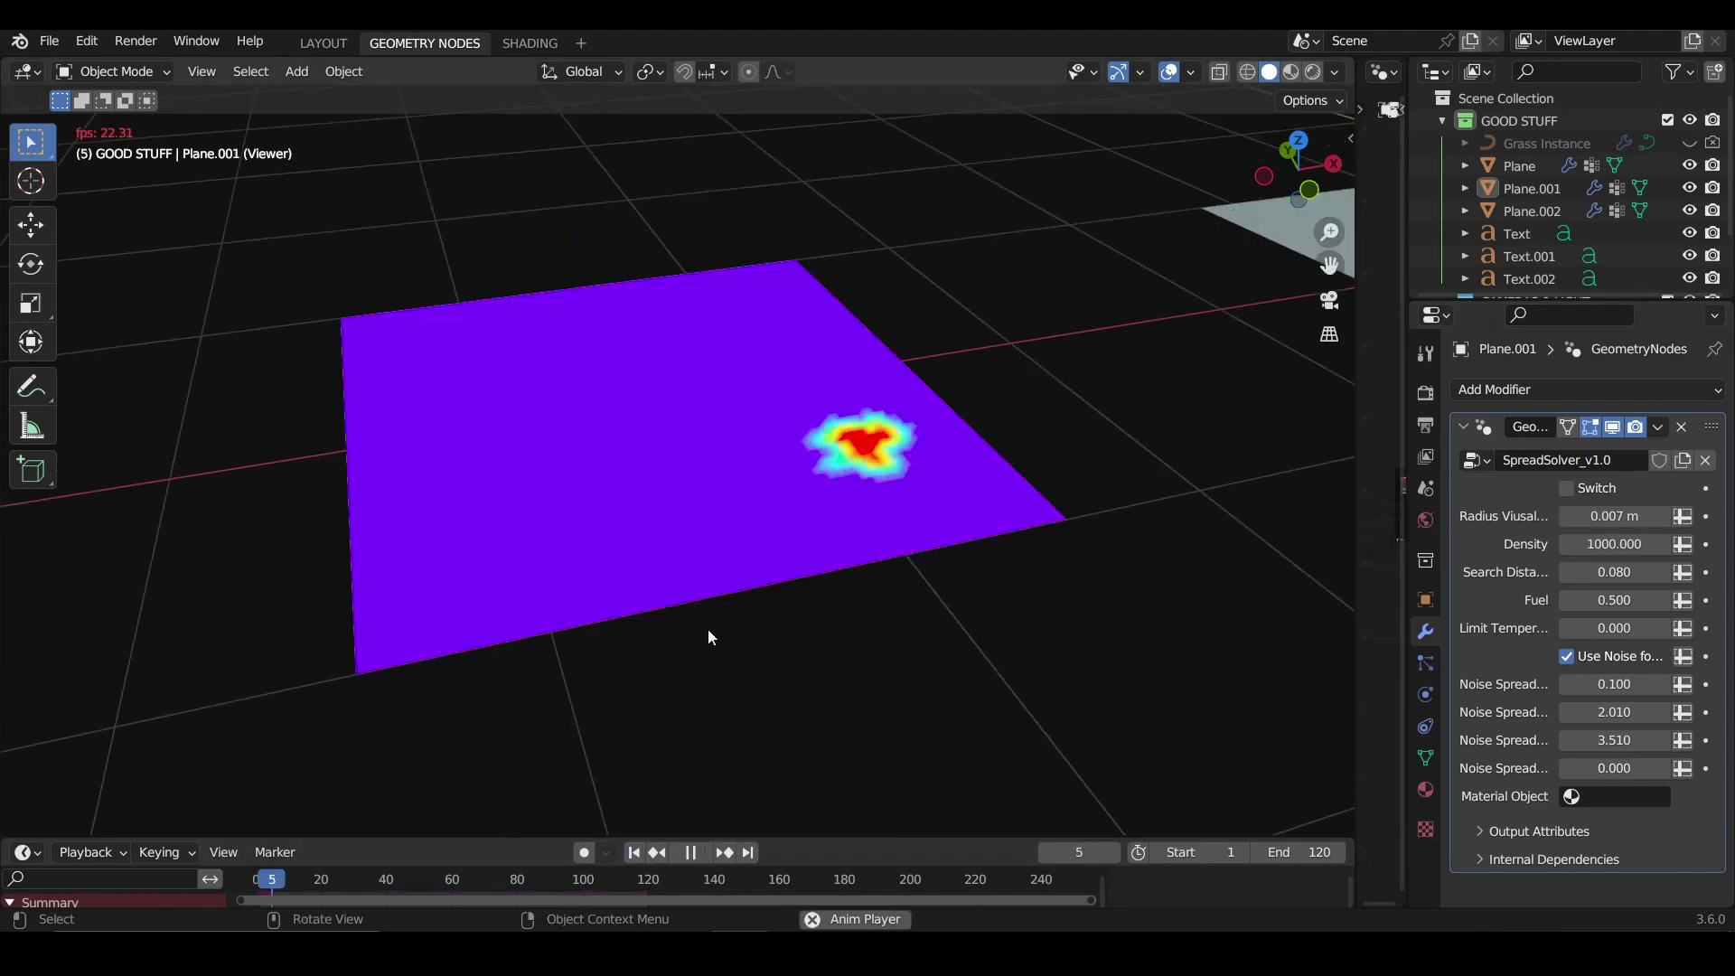
key("BackSpace")
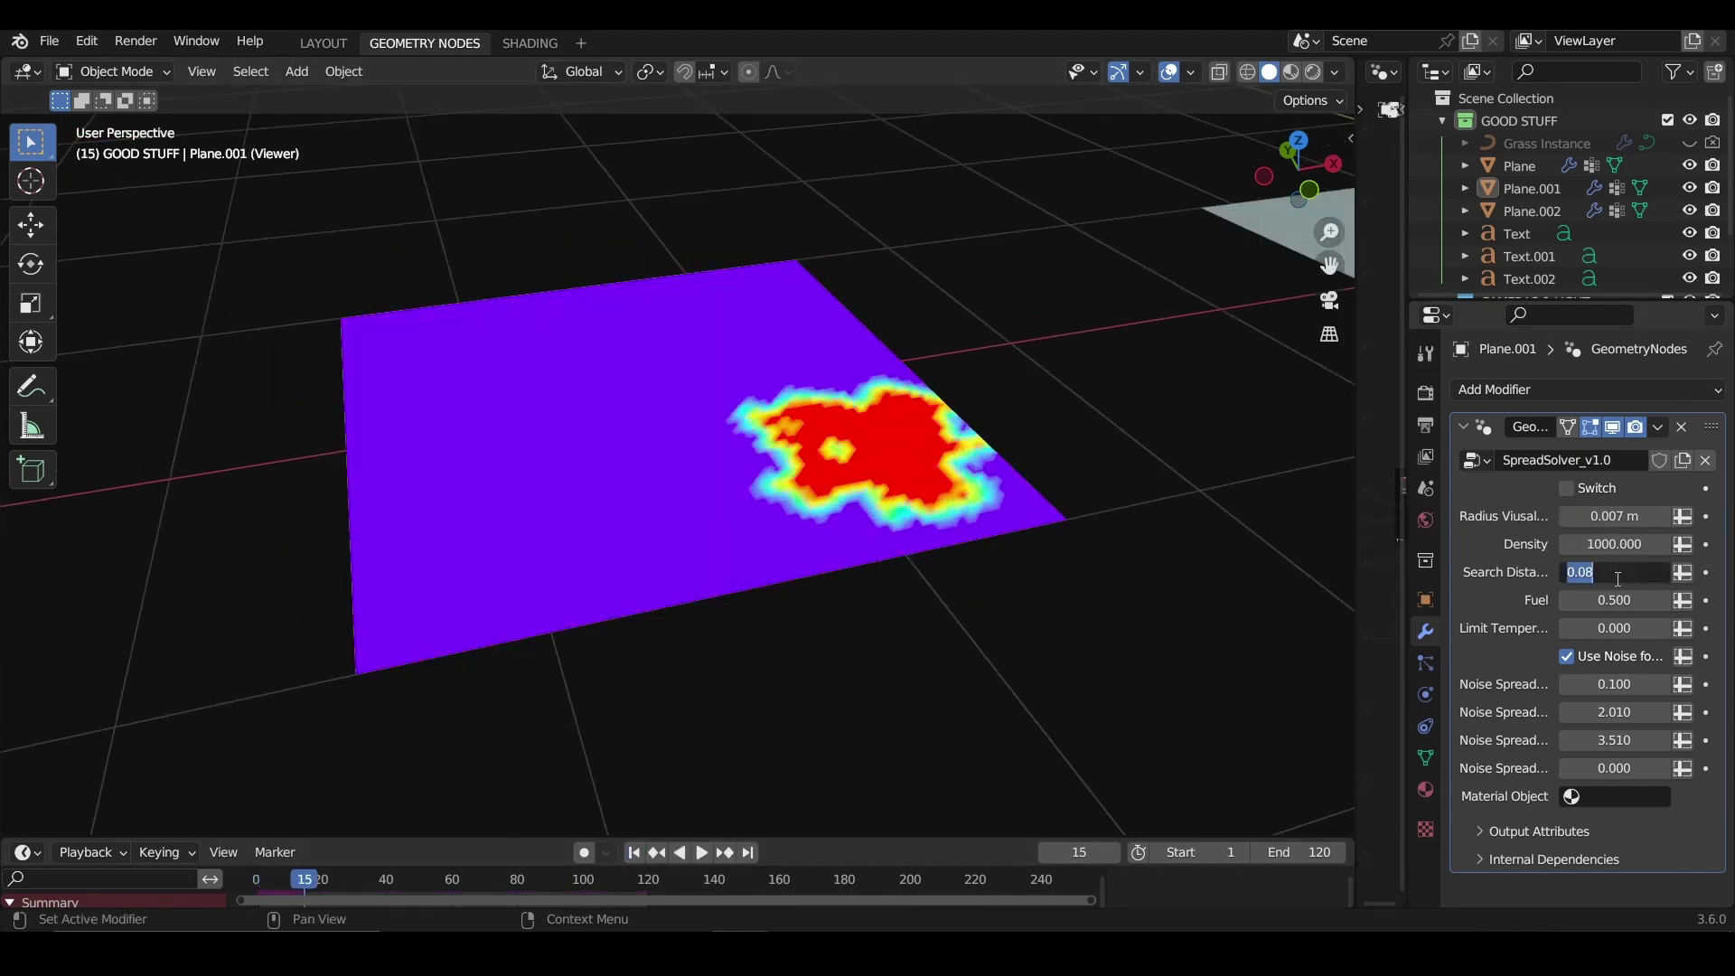
key("space")
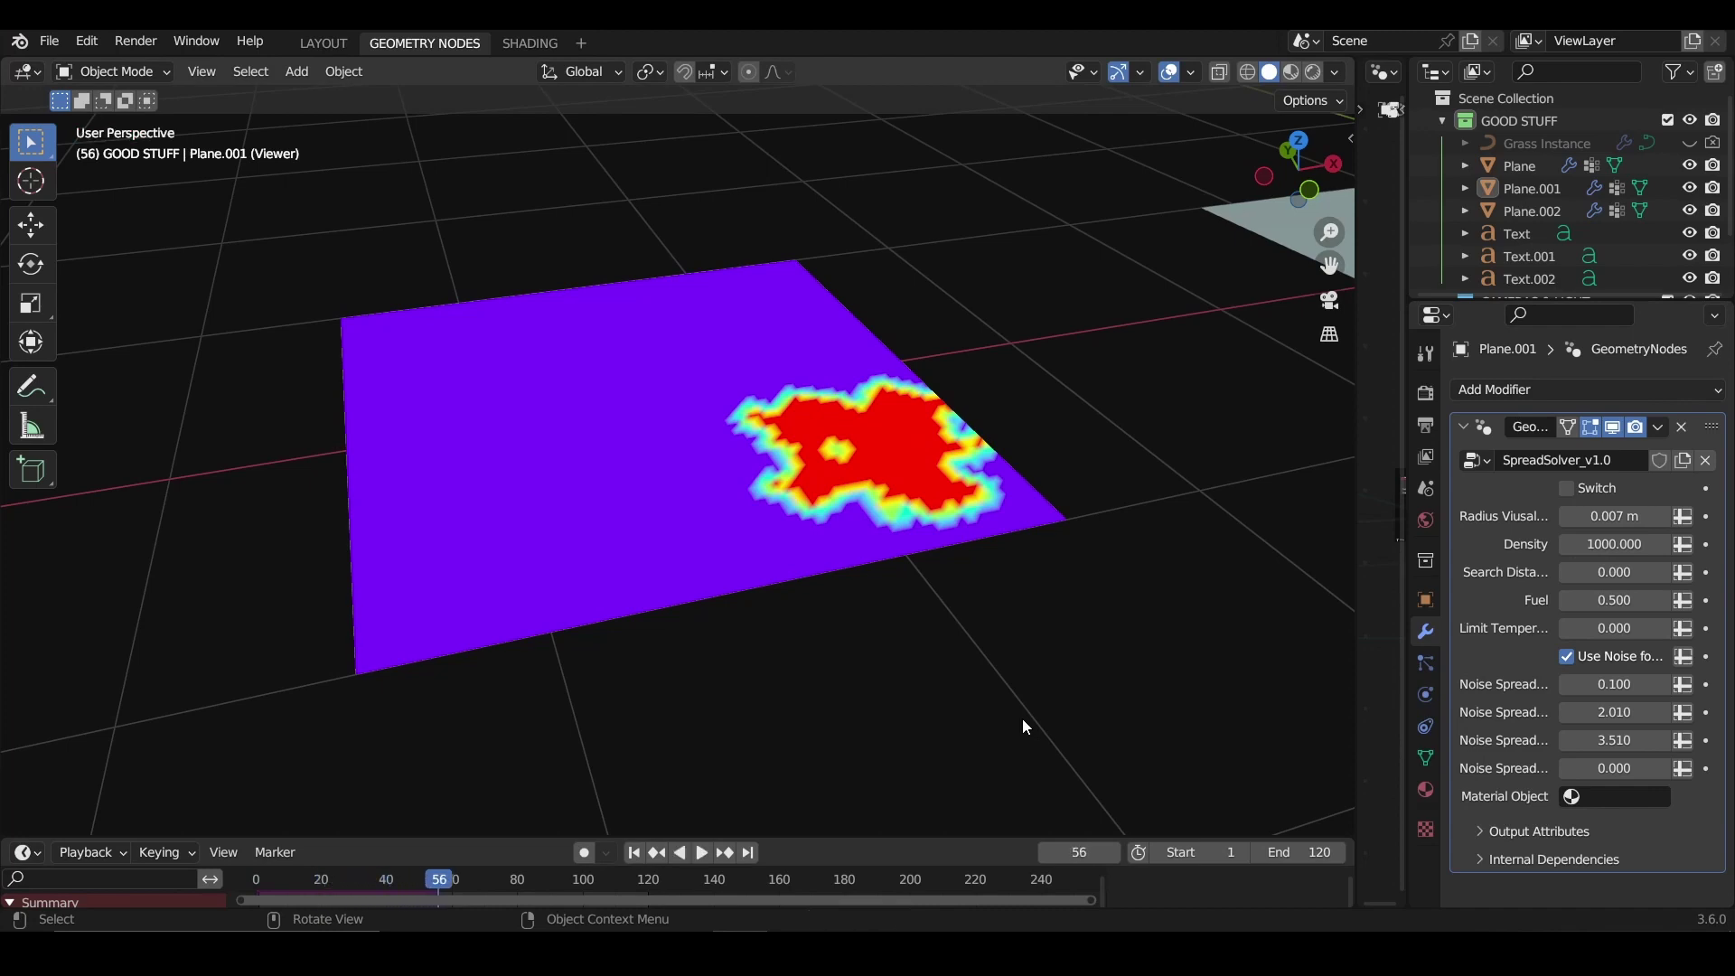
Step: Try Search Distance 1, then restore 0.08 and play the spread to frame 52
double_click(1629, 573)
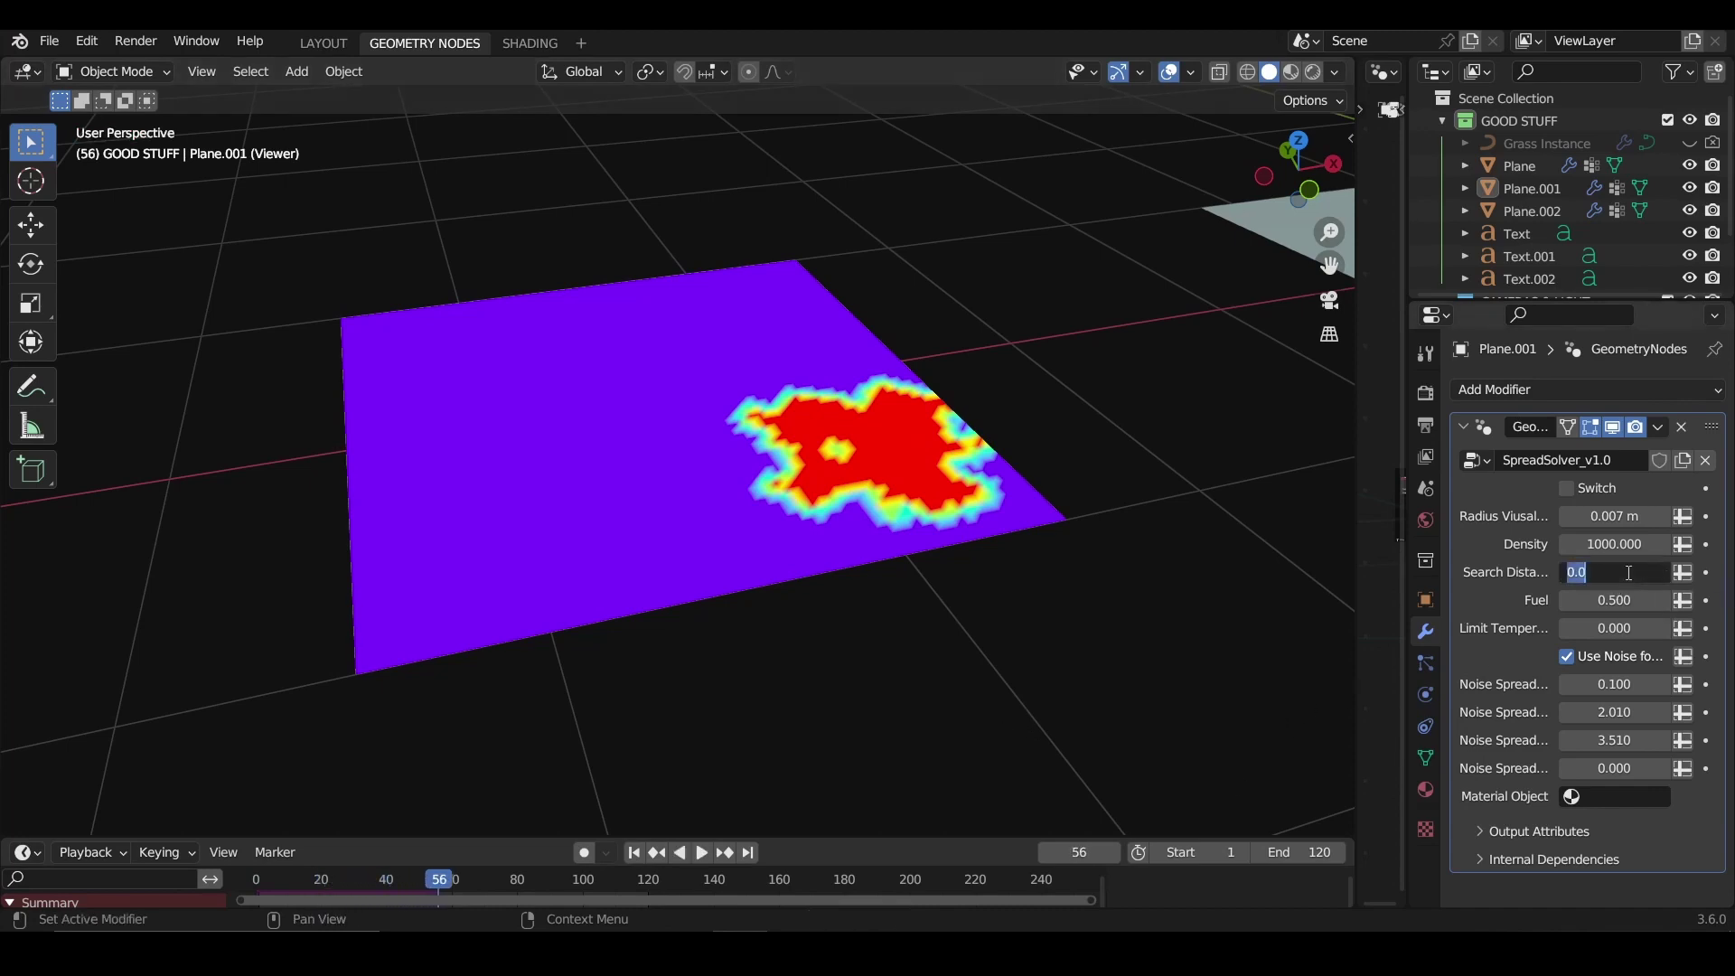
type("1")
key("Return")
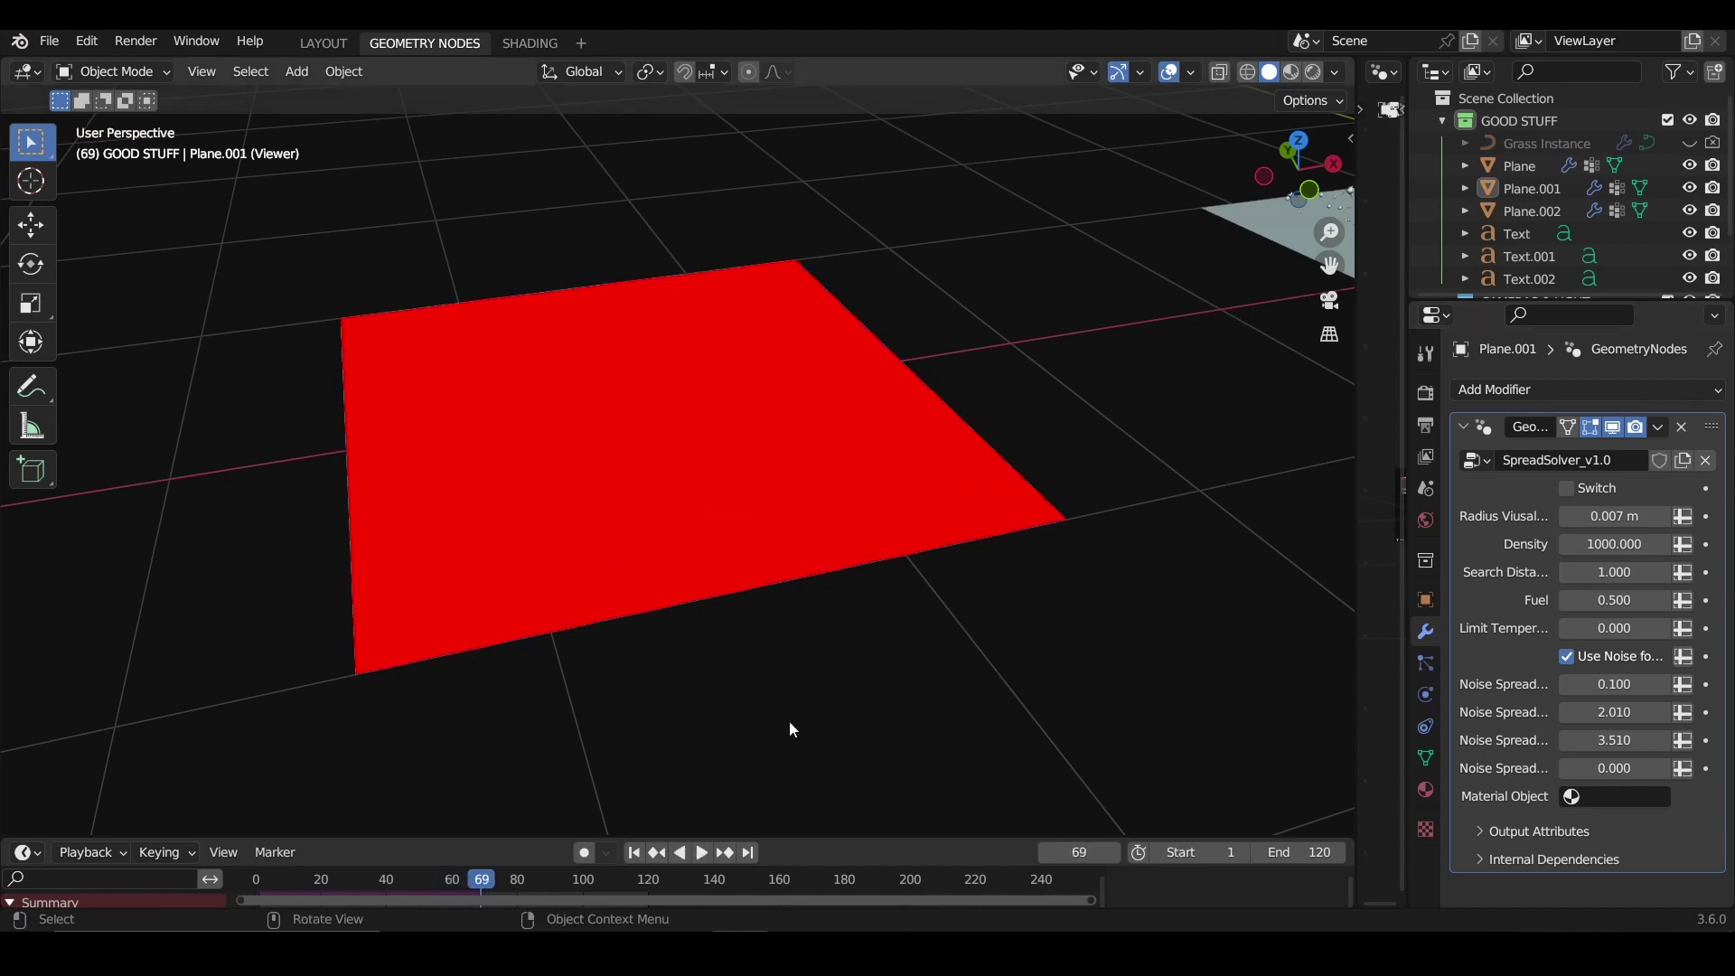
left_click(634, 852)
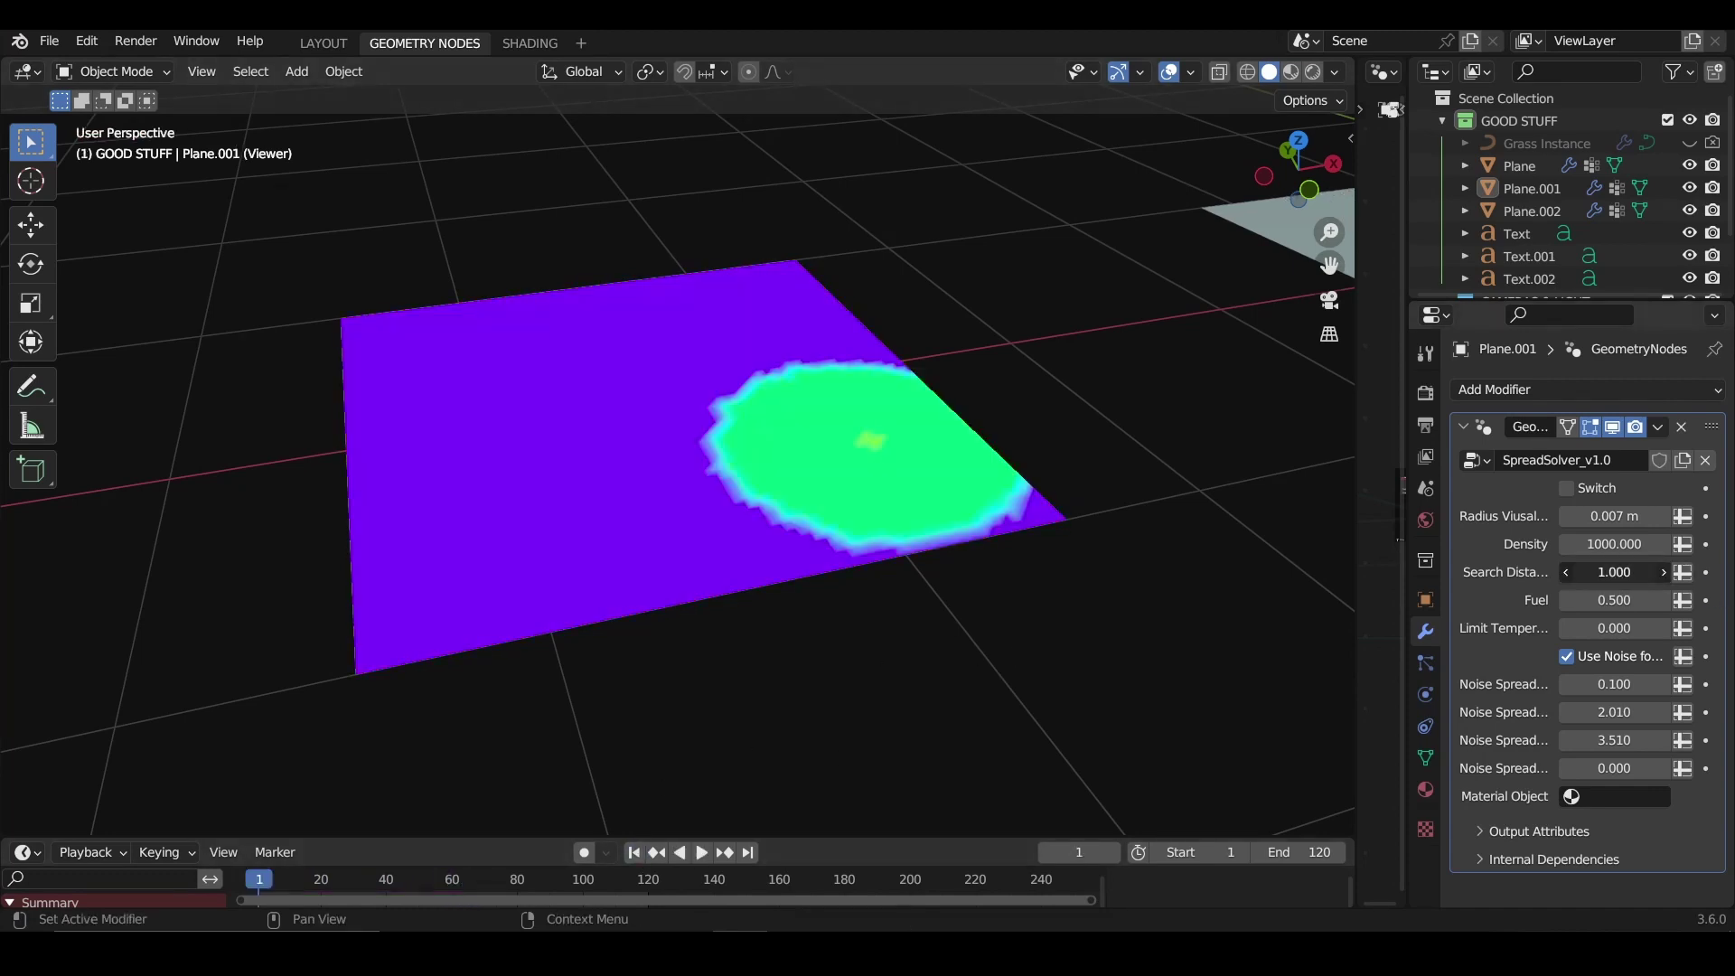
left_click(1631, 573)
type("0.08")
key("Return")
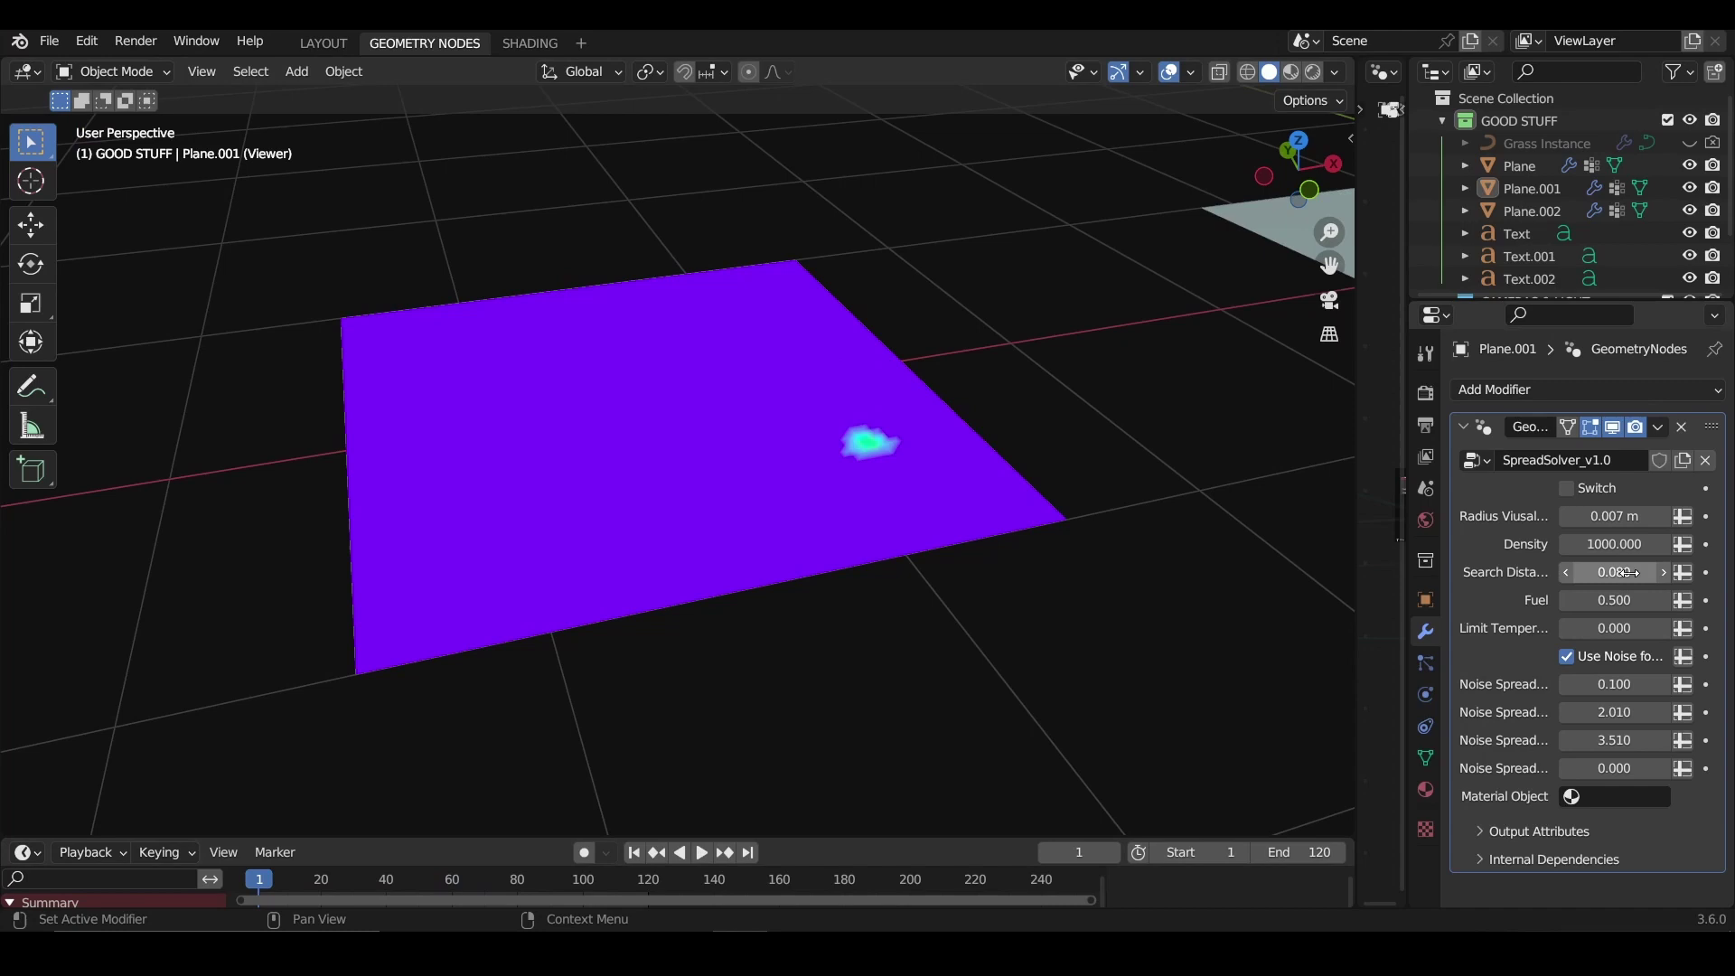
key("space")
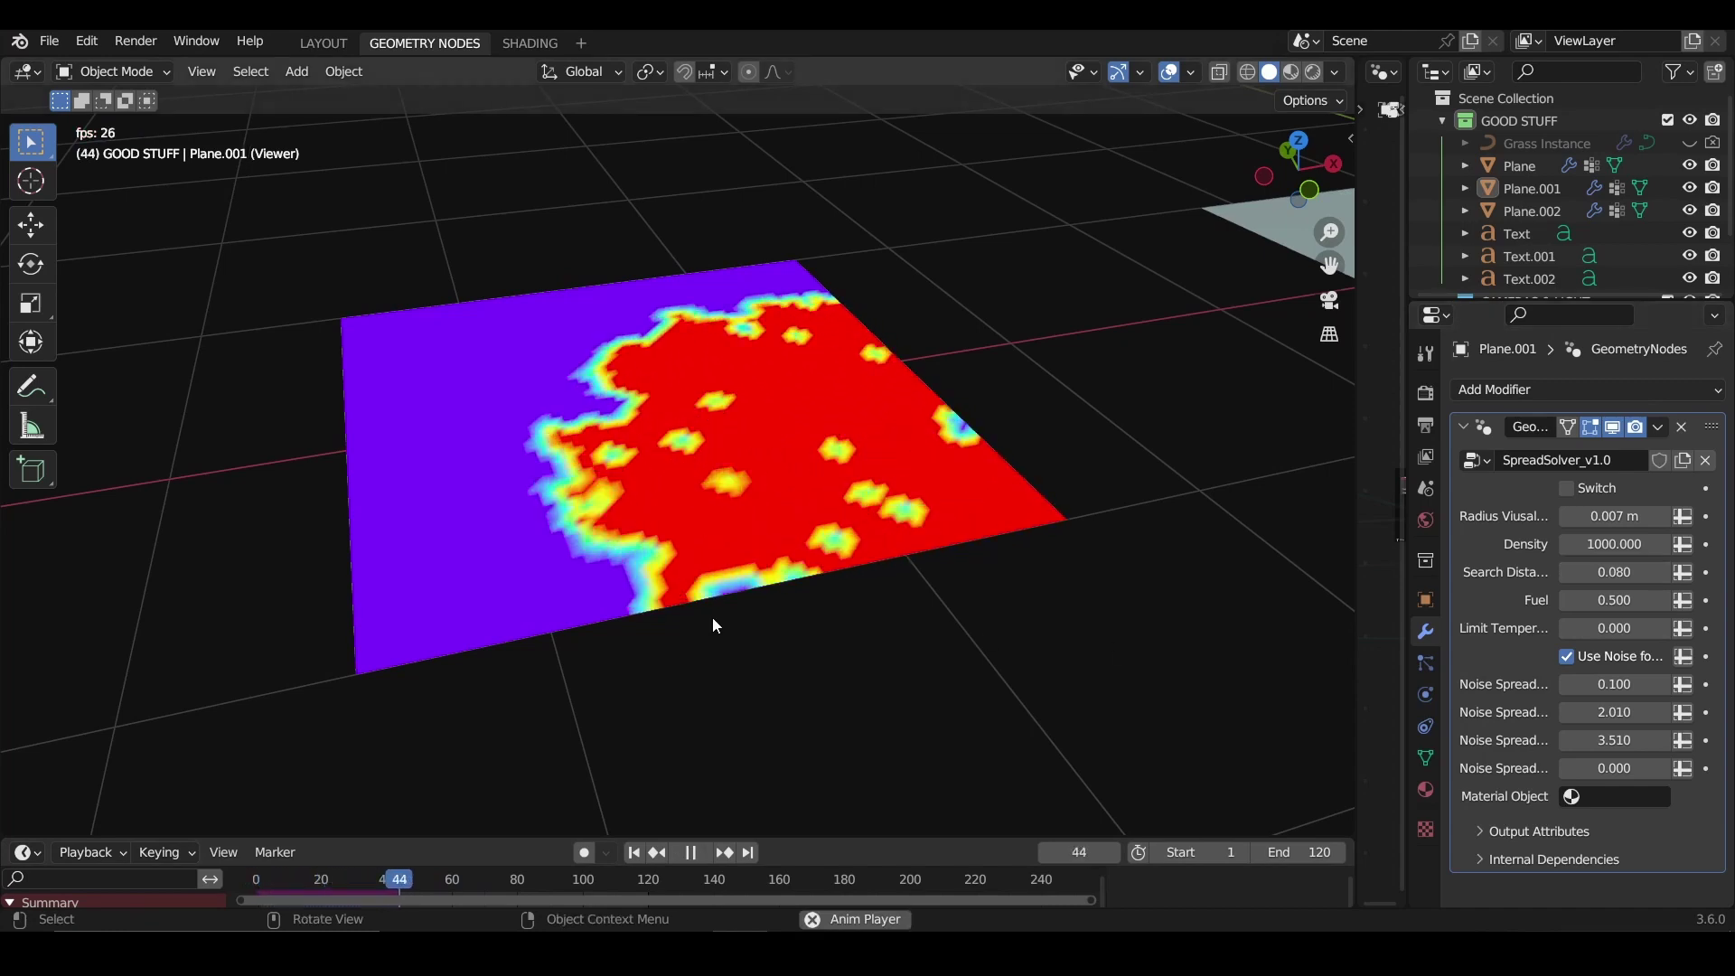
key("space")
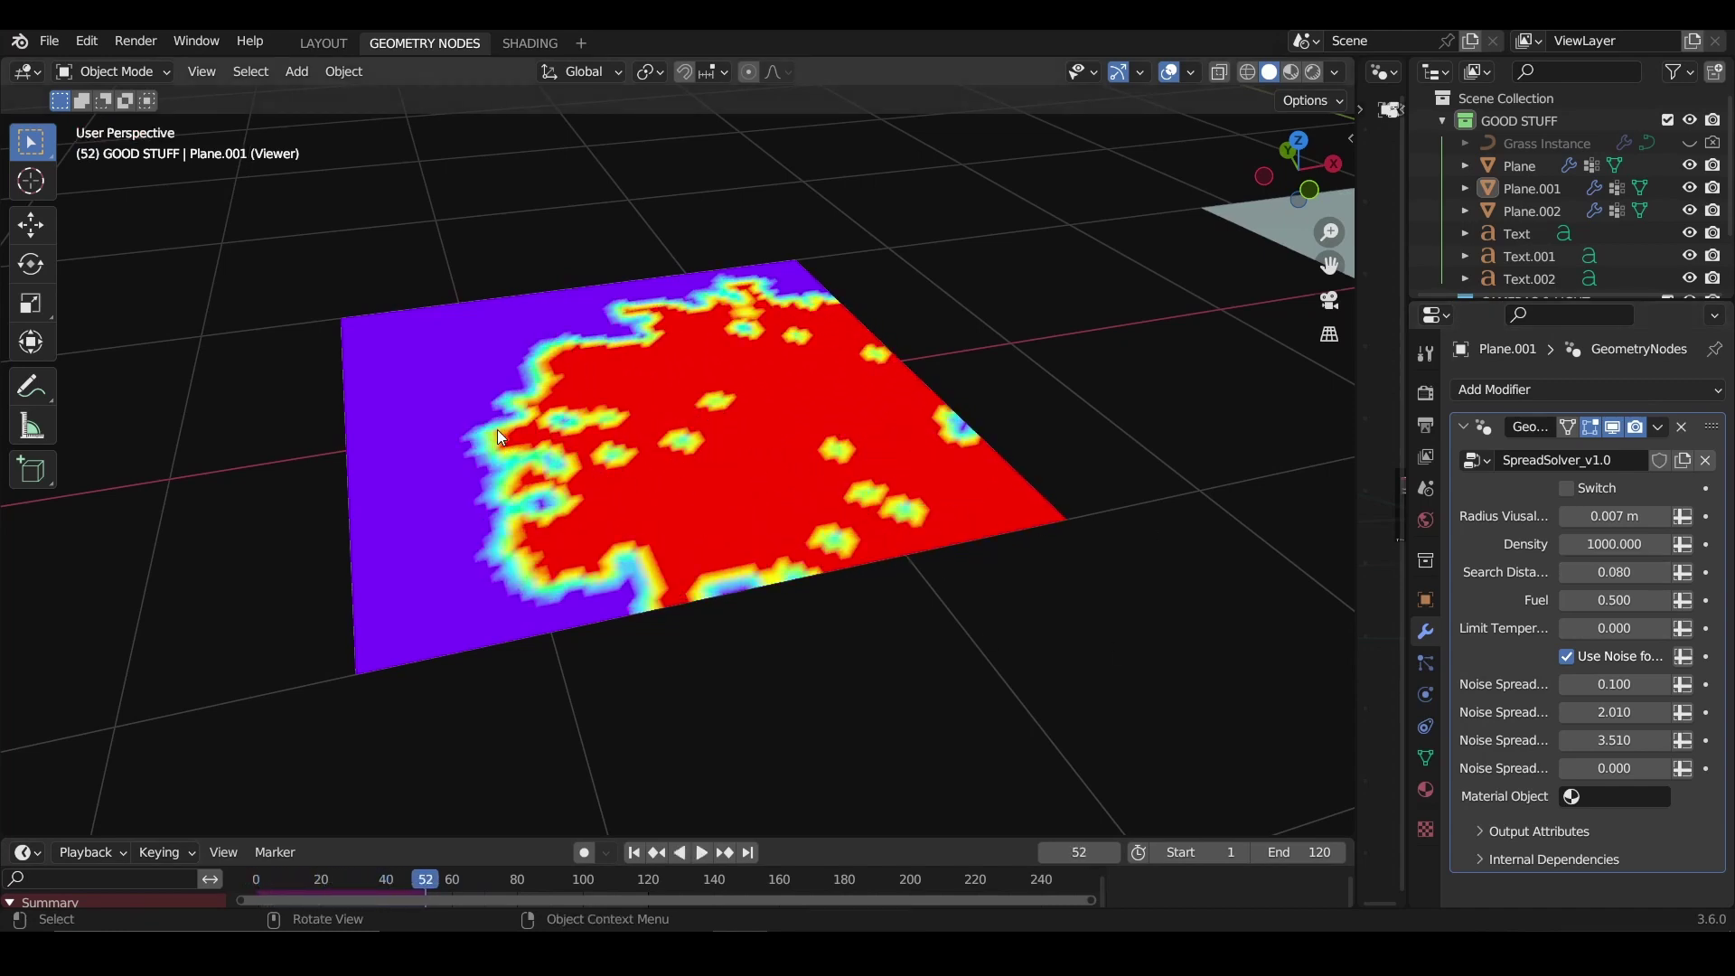
Step: Set Fuel to 0.010 and replay the heat-map spread from the start to frame 32
left_click(1615, 594)
type("0.01")
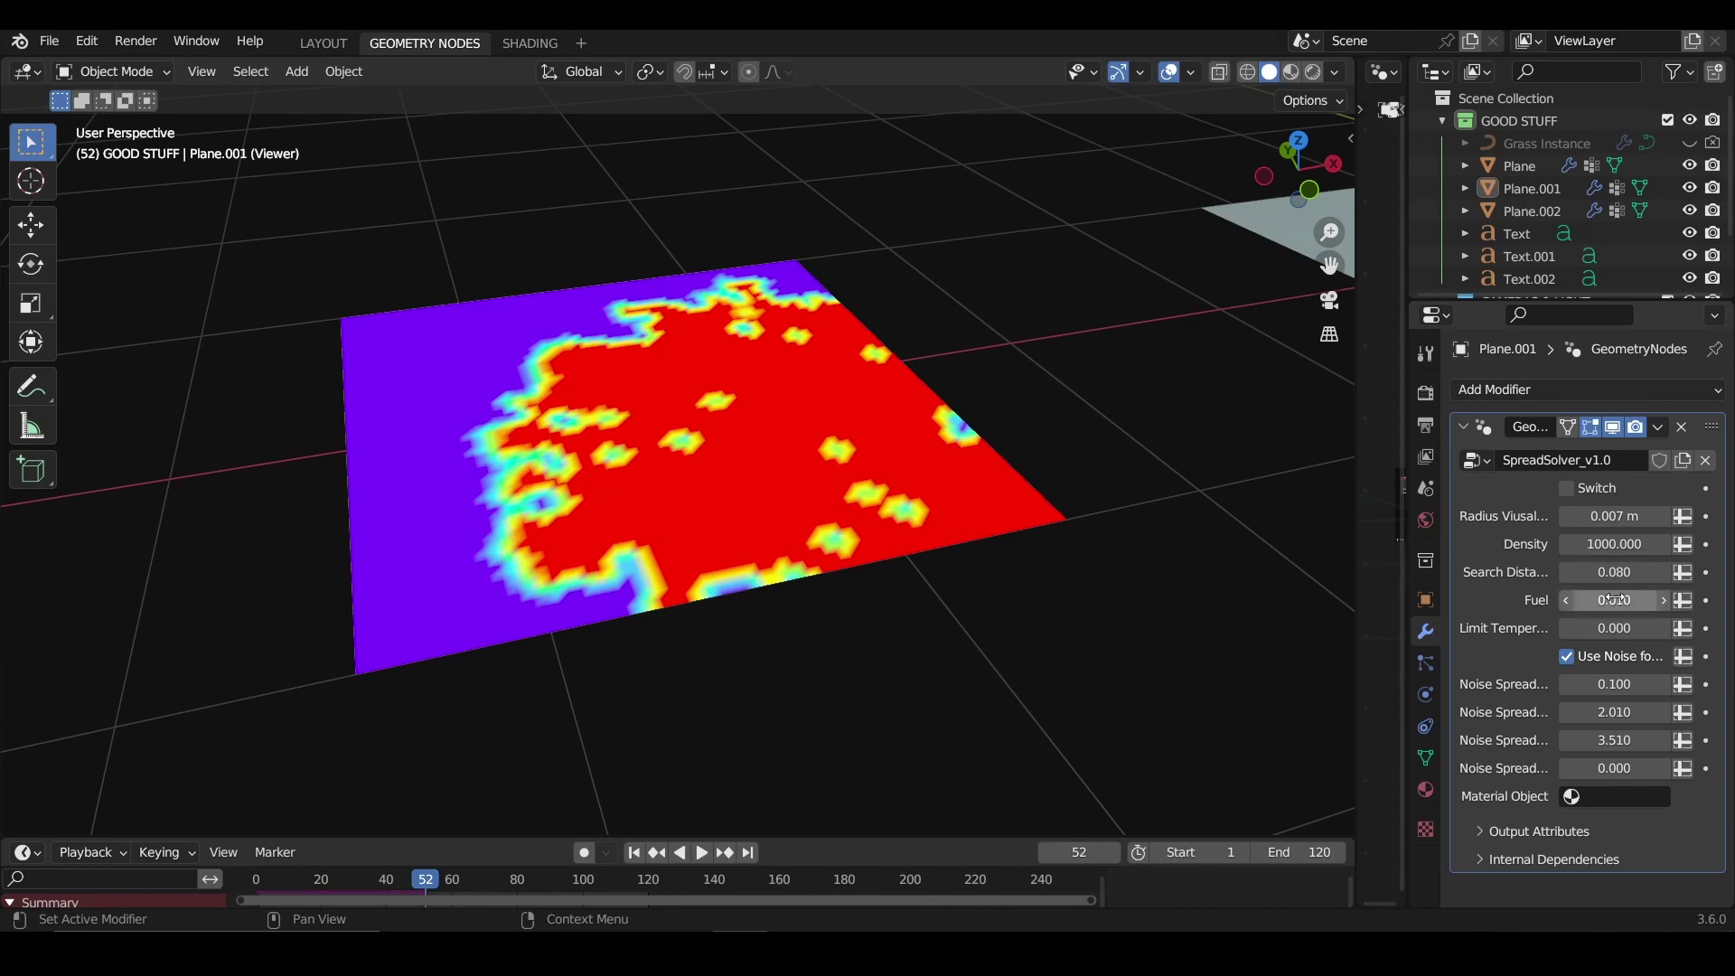
key("Return")
key("space")
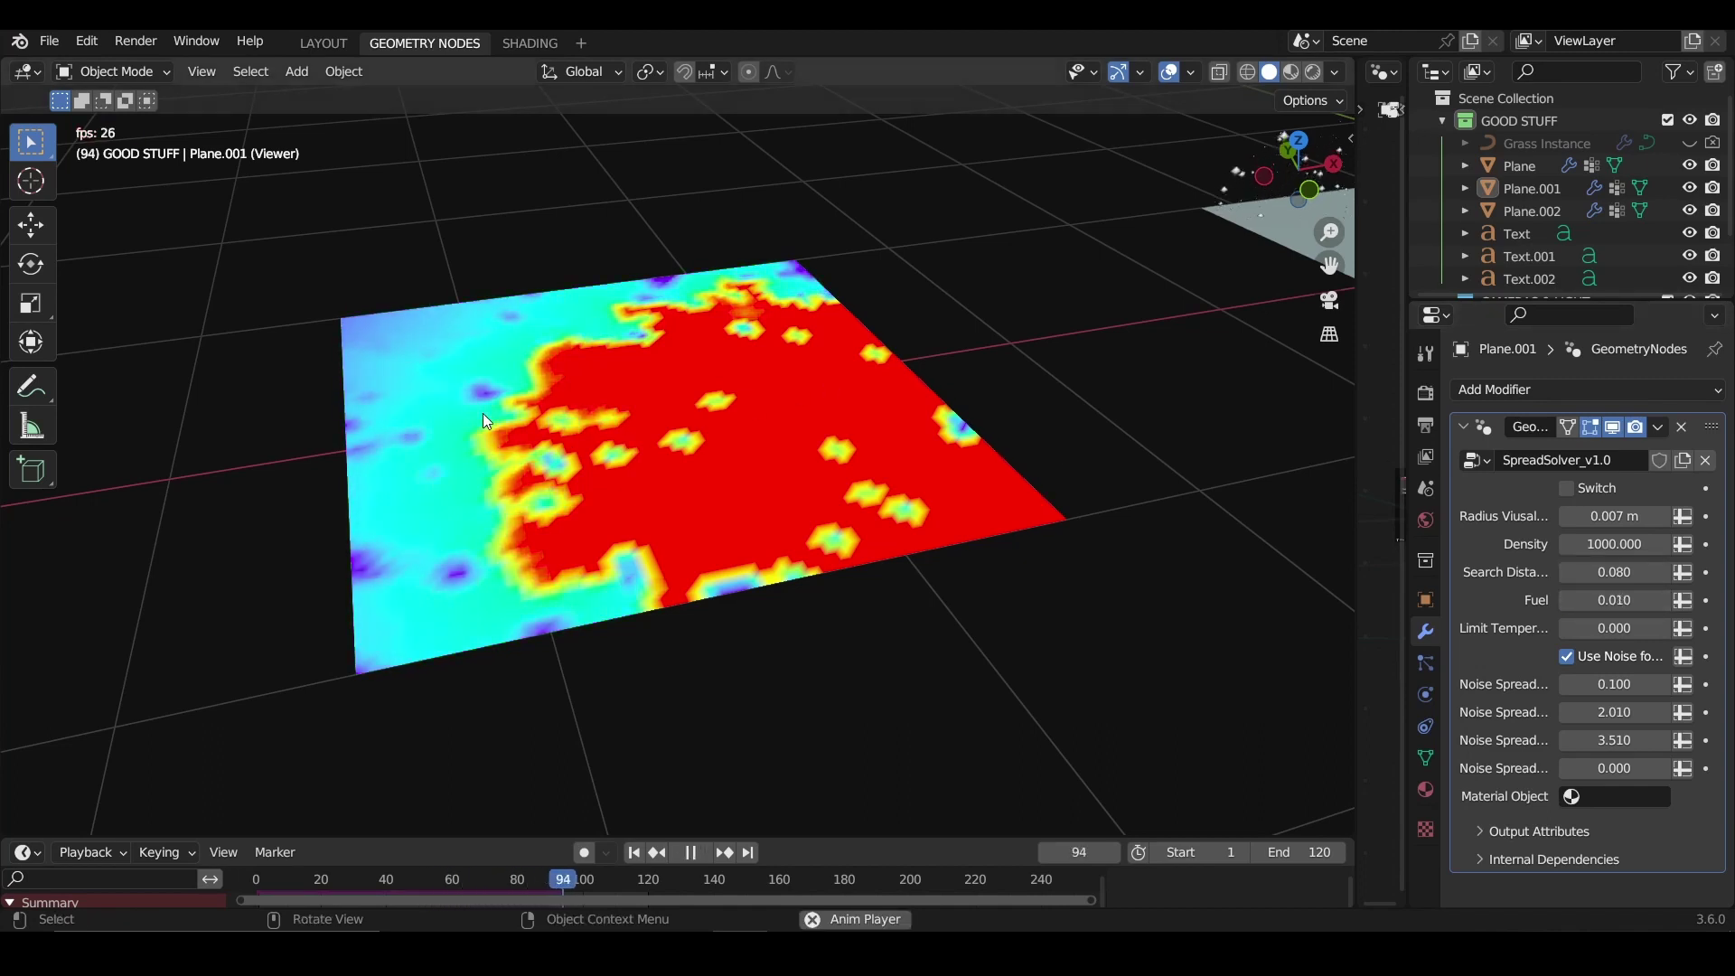
key("space")
left_click(634, 852)
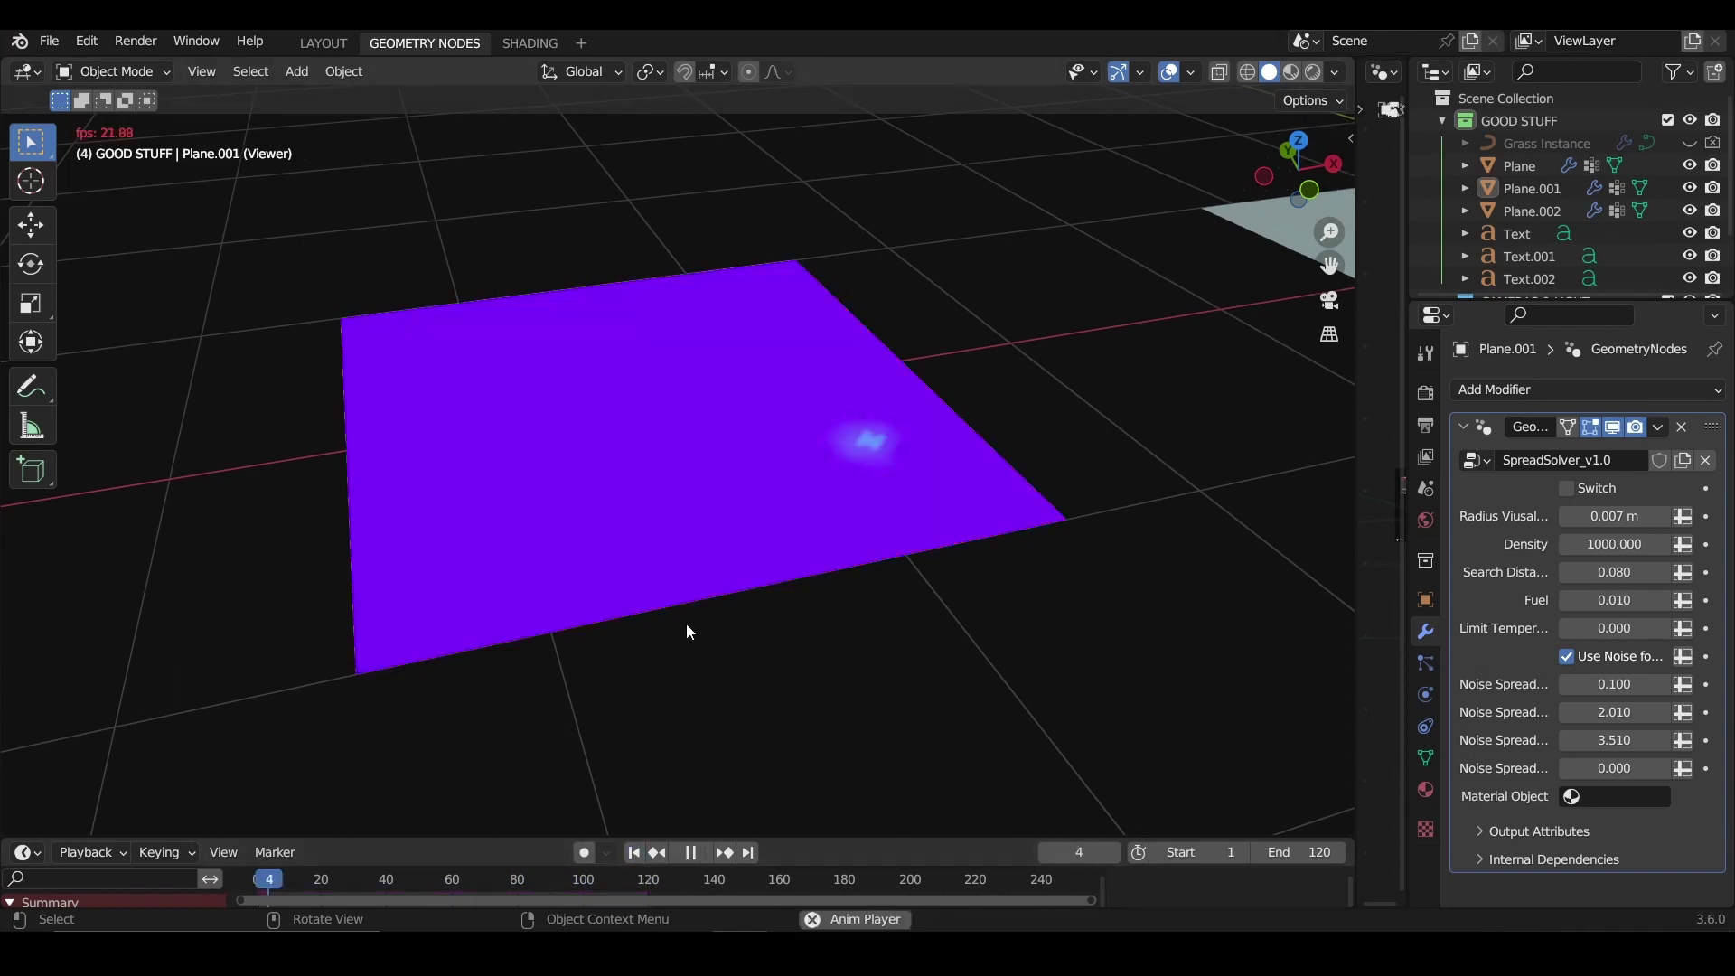
key("space")
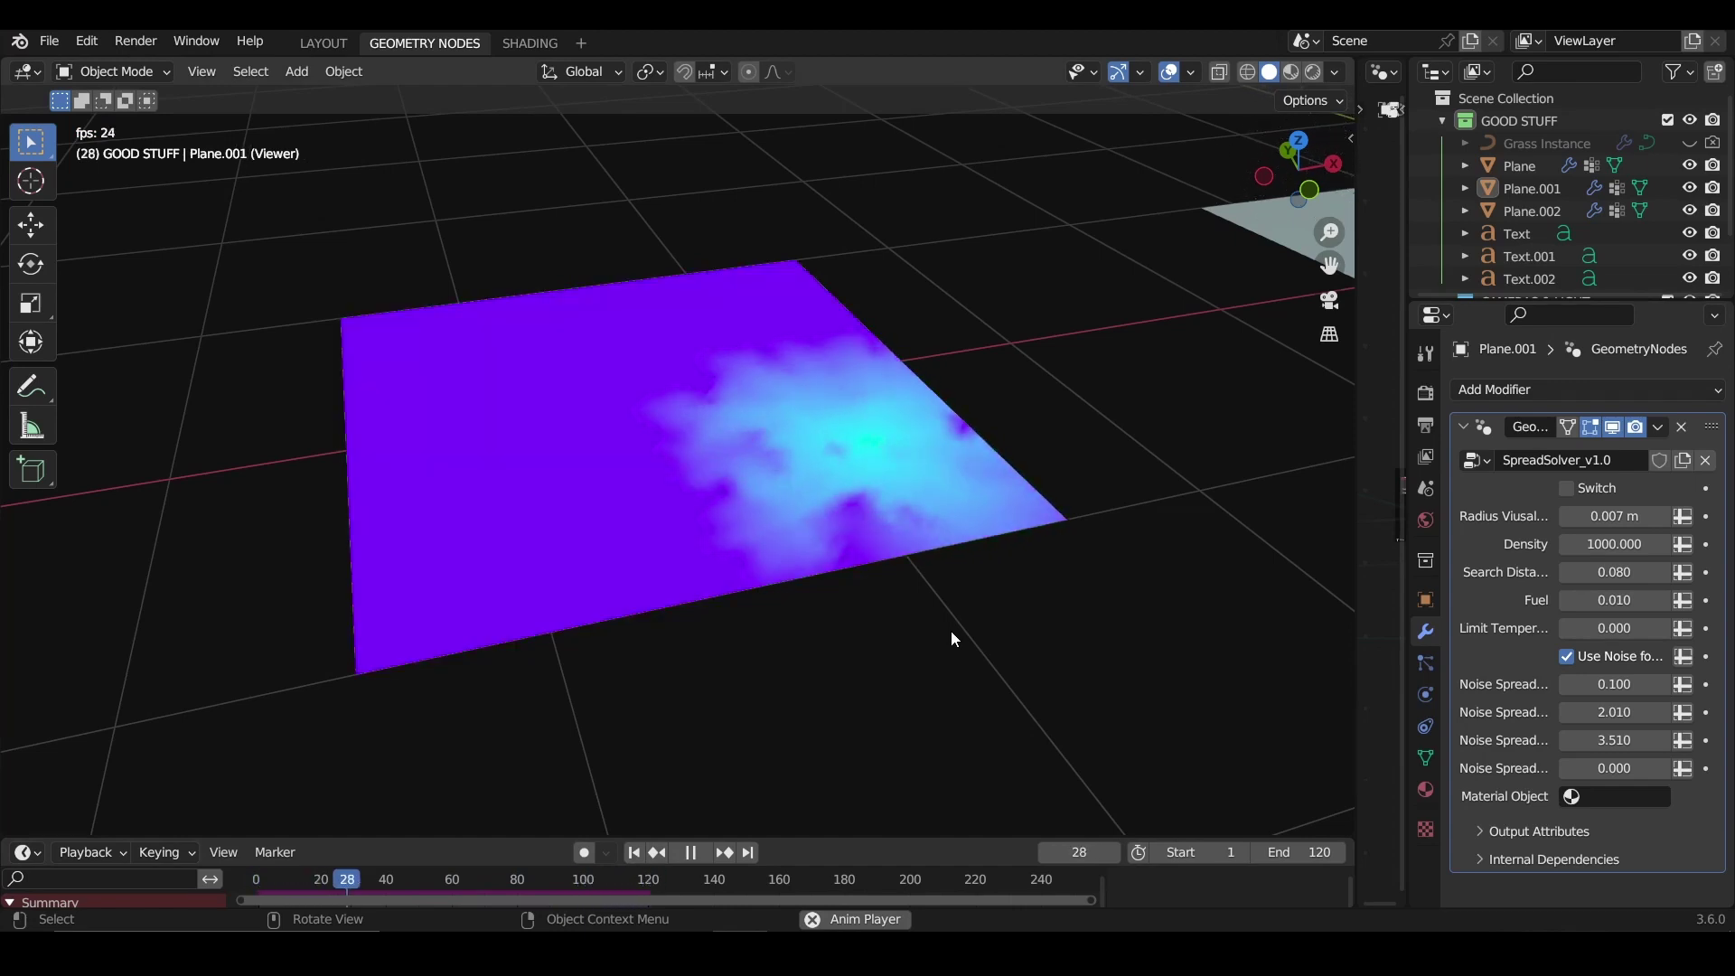
key("space")
Step: Set the scene end frame to 170, play the spread, then rewind to frame 1
left_click(1286, 852)
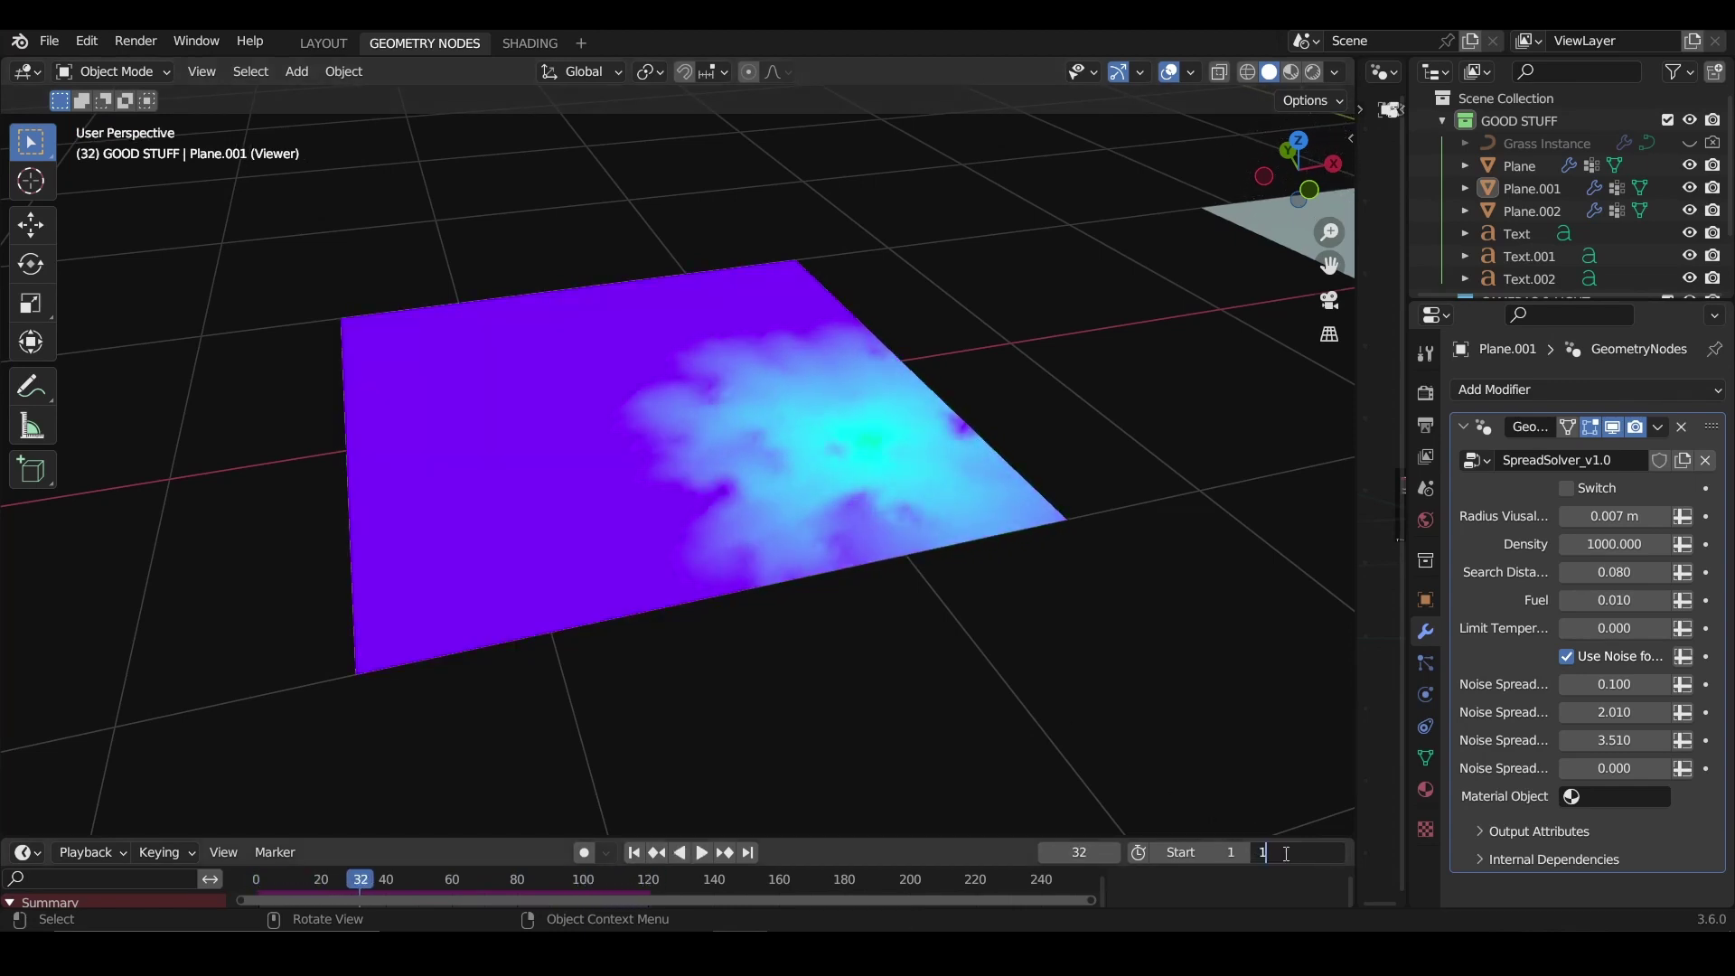
type("170")
key("Return")
key("space")
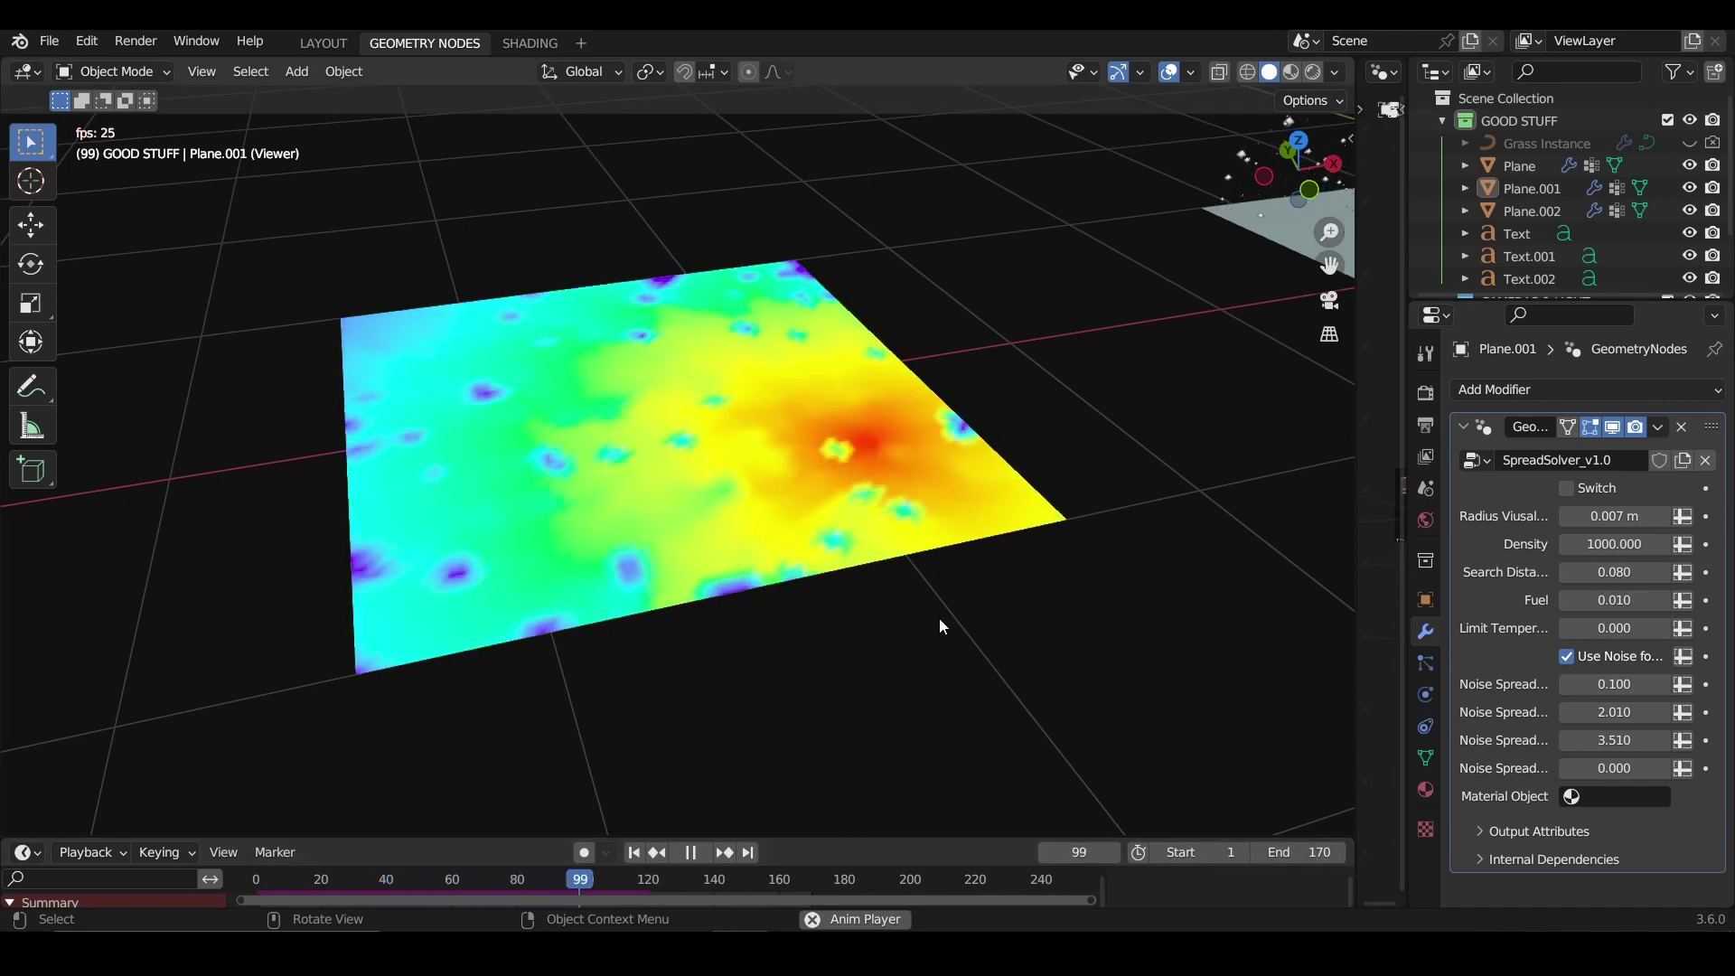
key("space")
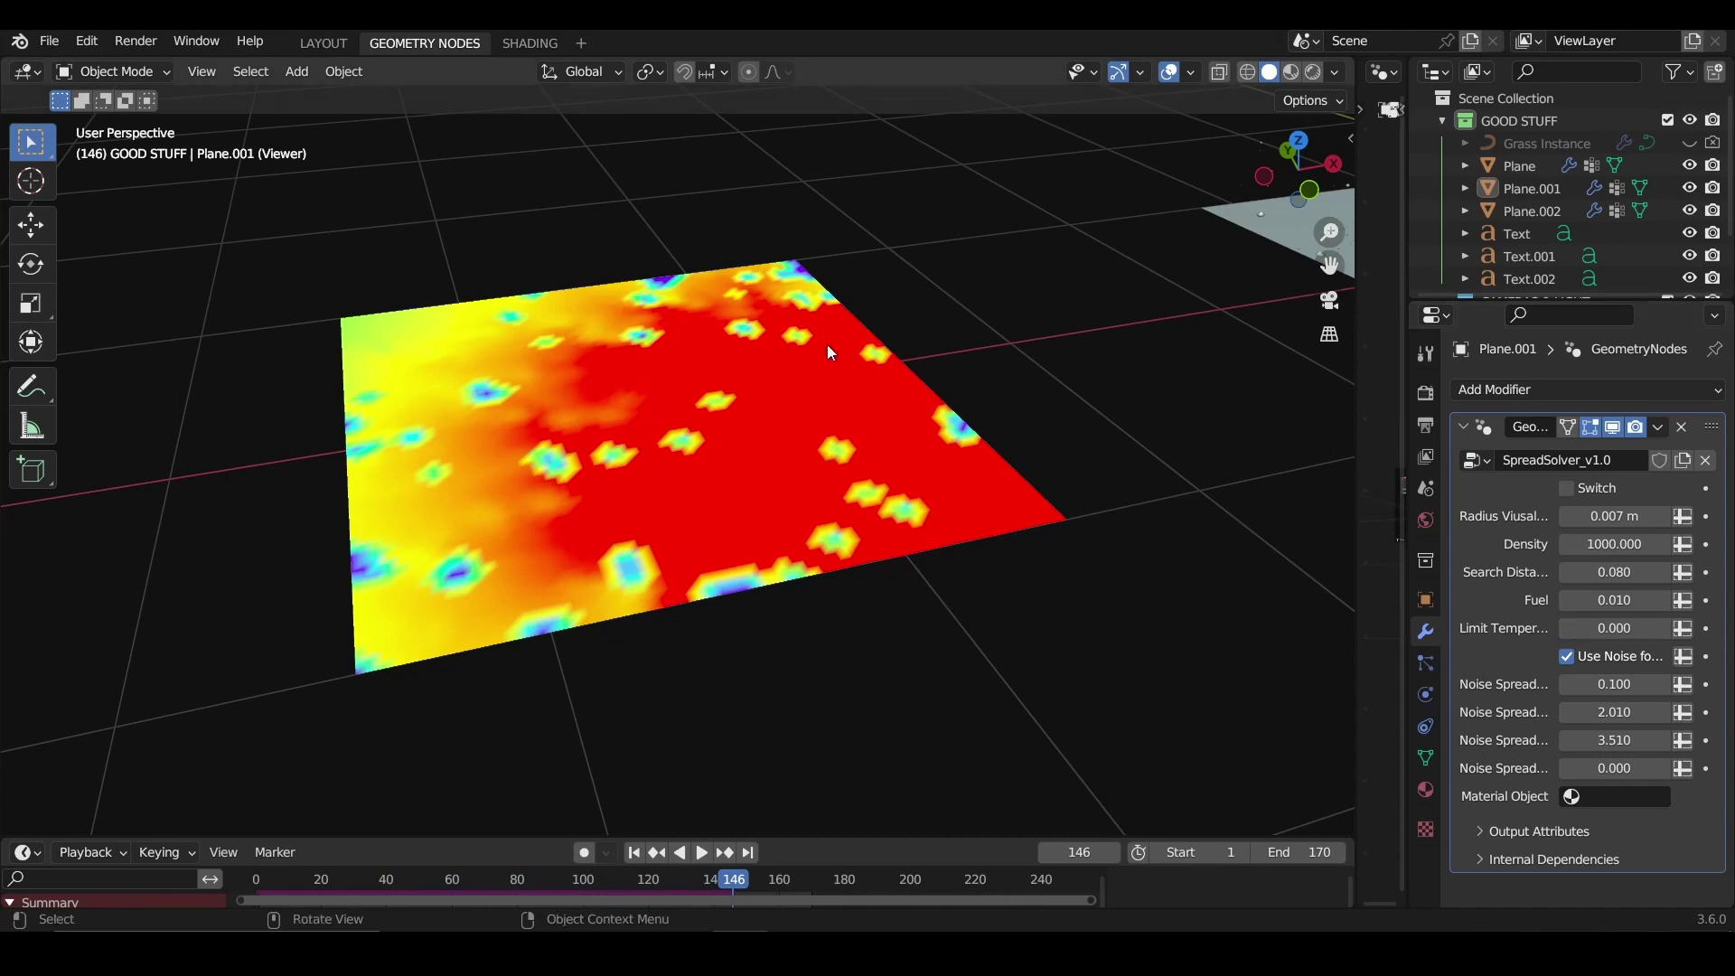
middle_click_drag(827, 344, 846, 365)
left_click(633, 852)
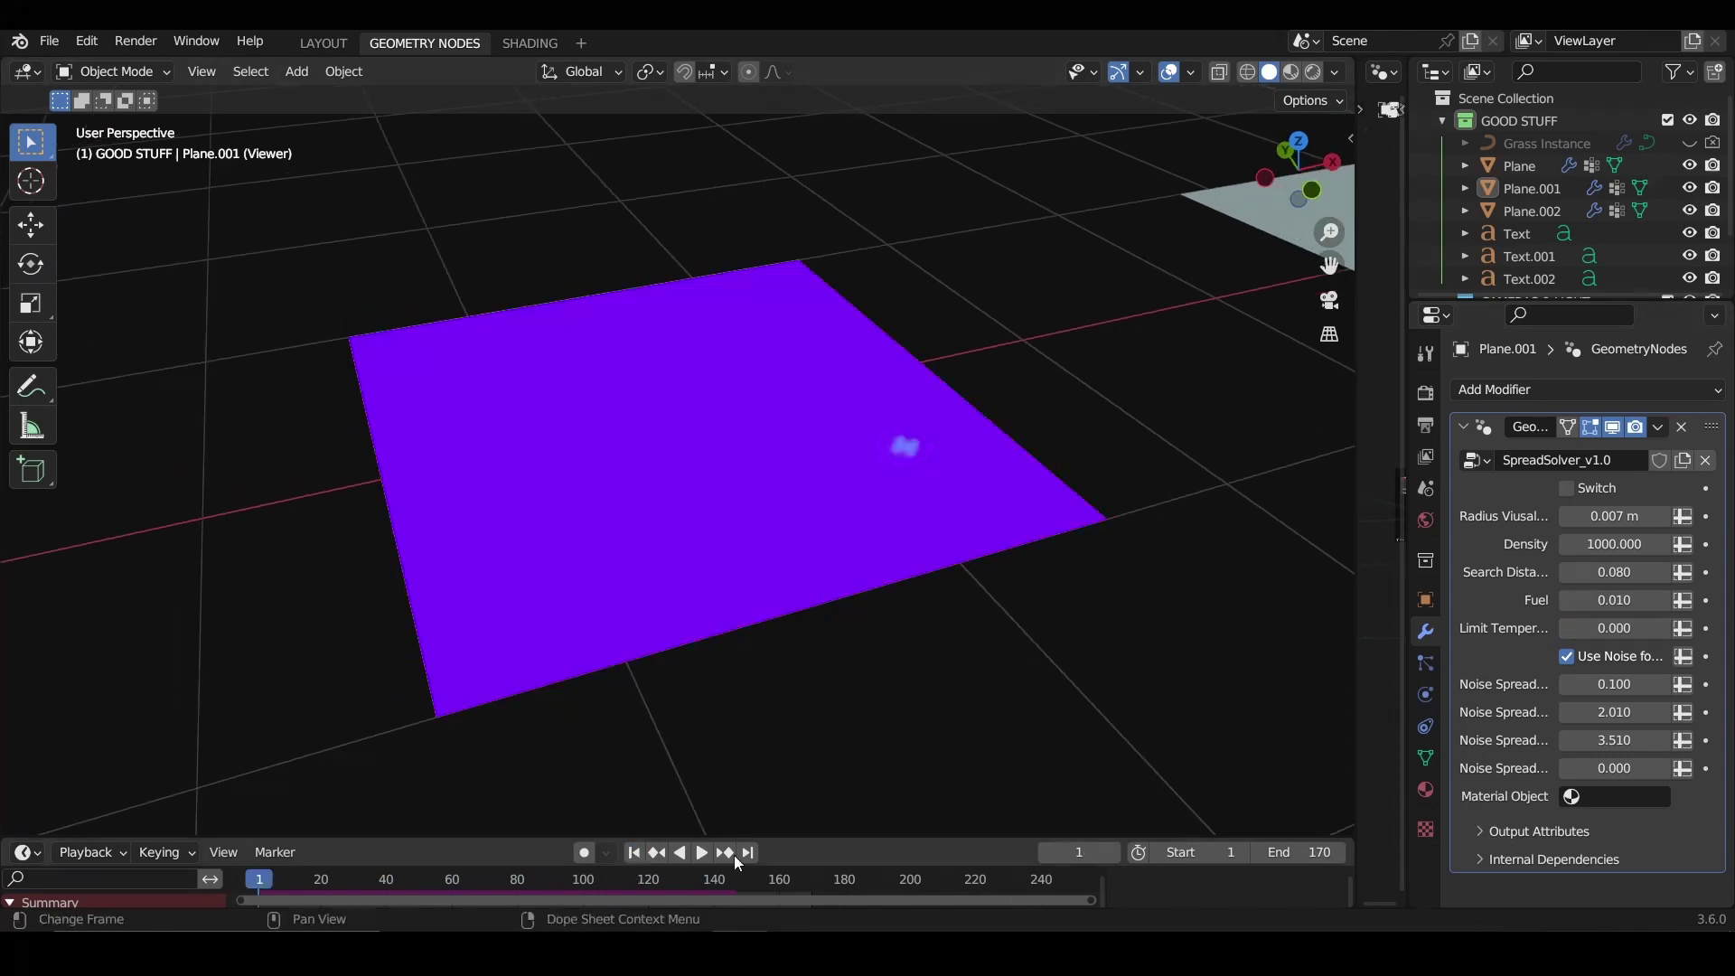
Step: Enter 0.5 as the Limit Temperature and replay the heat-map simulation from the start
left_click(1608, 625)
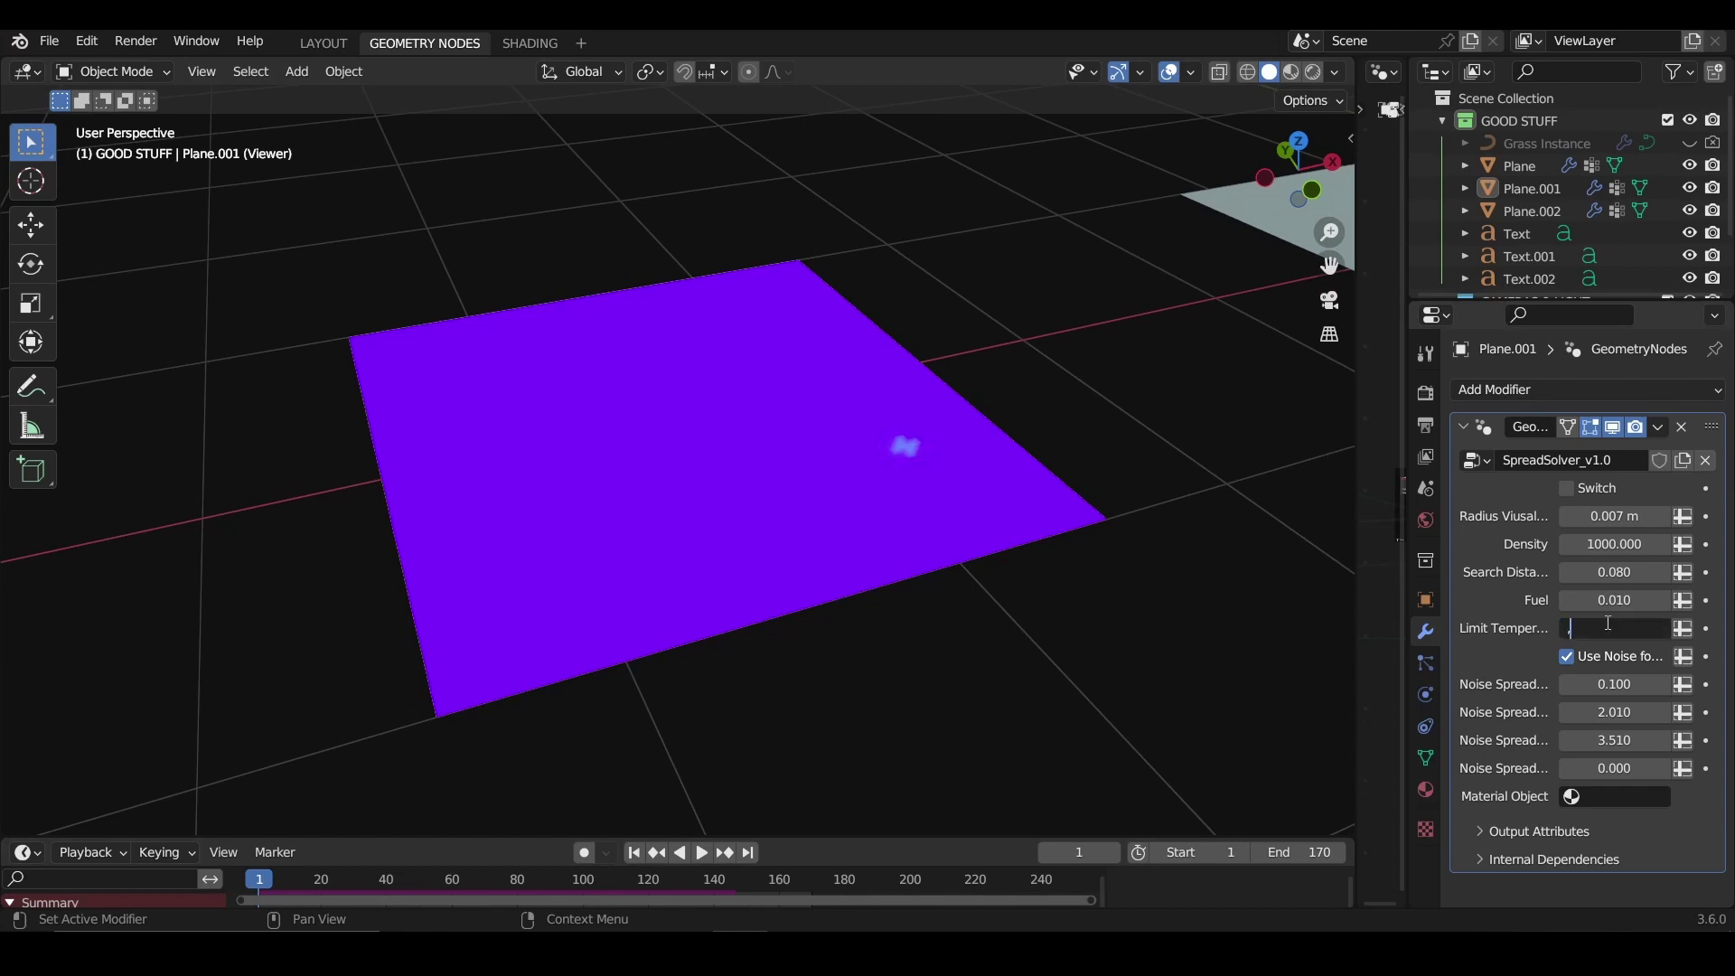
type("0.5")
key("Return")
key("space")
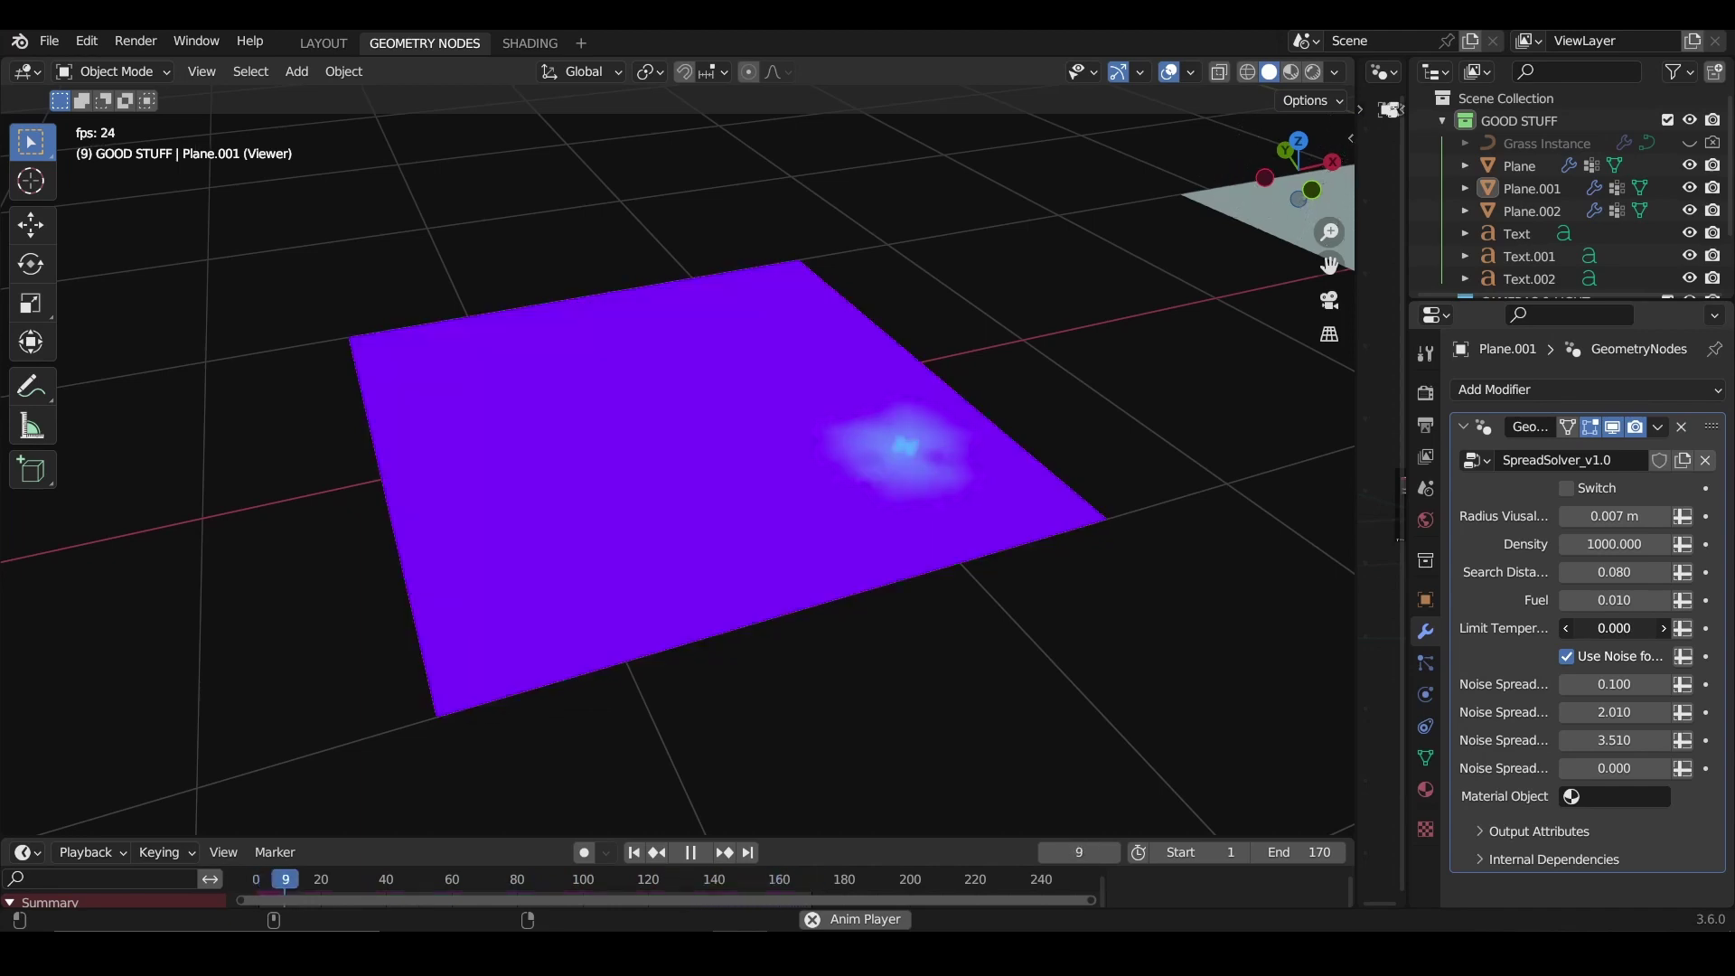
Step: Turn off Use Noise for Spread and replay the spread from frame 1 to frame 82
key("space")
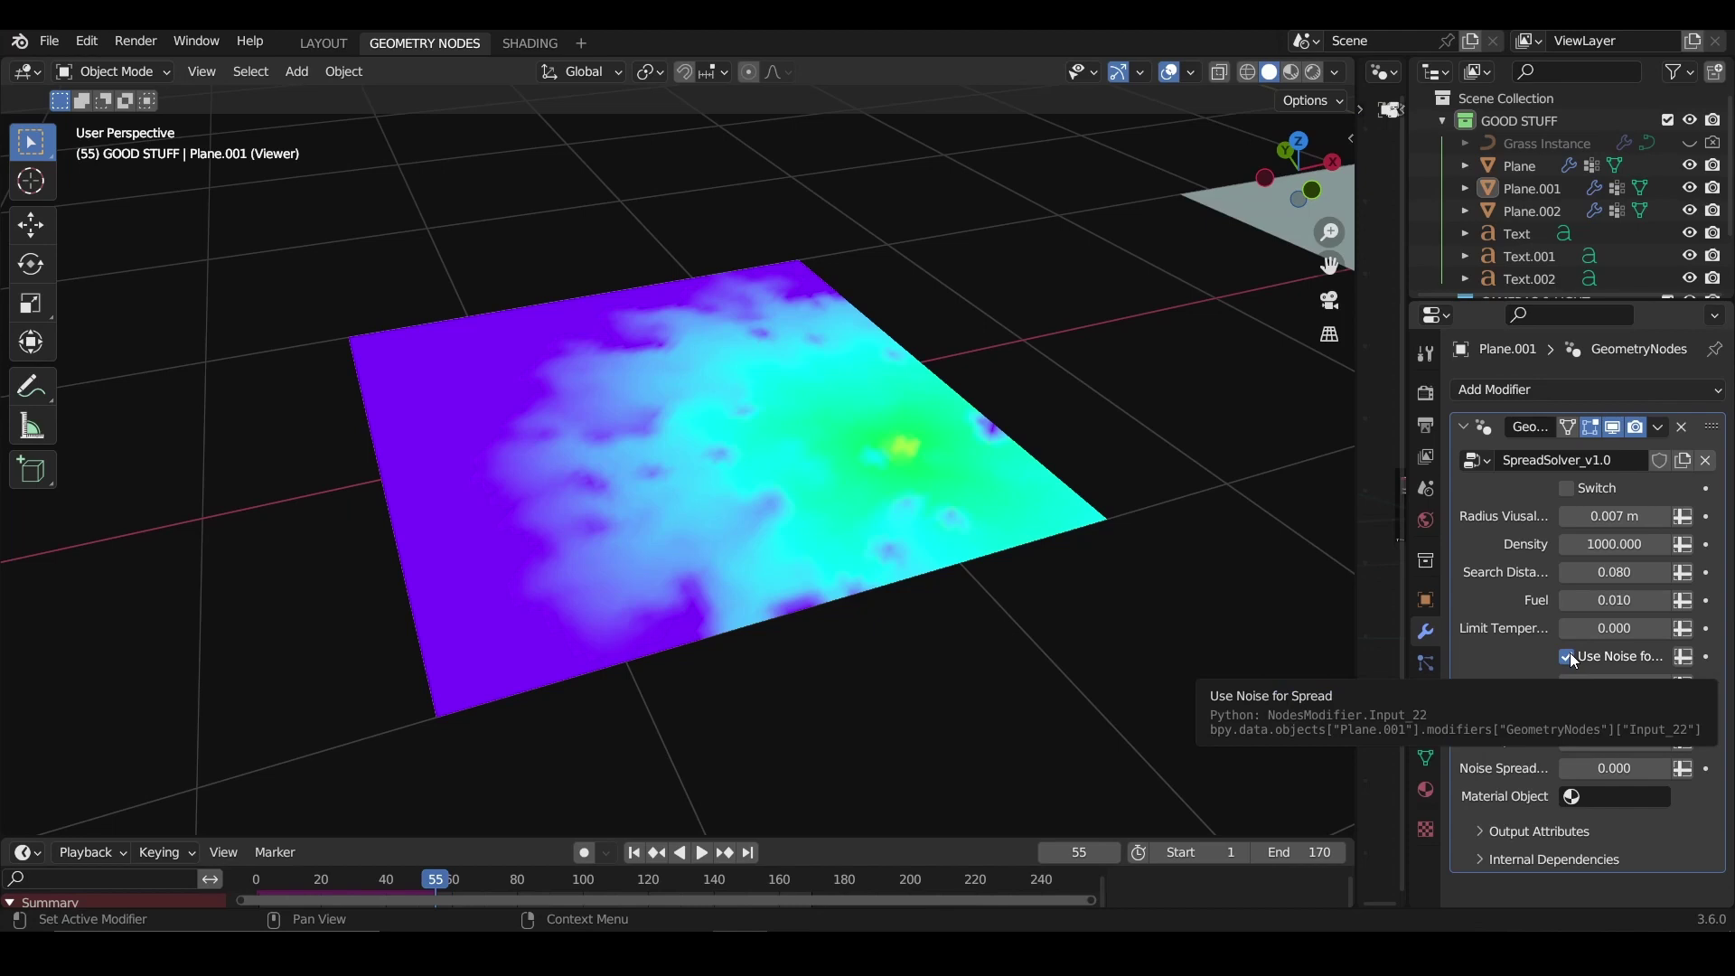
left_click(1567, 656)
key("space")
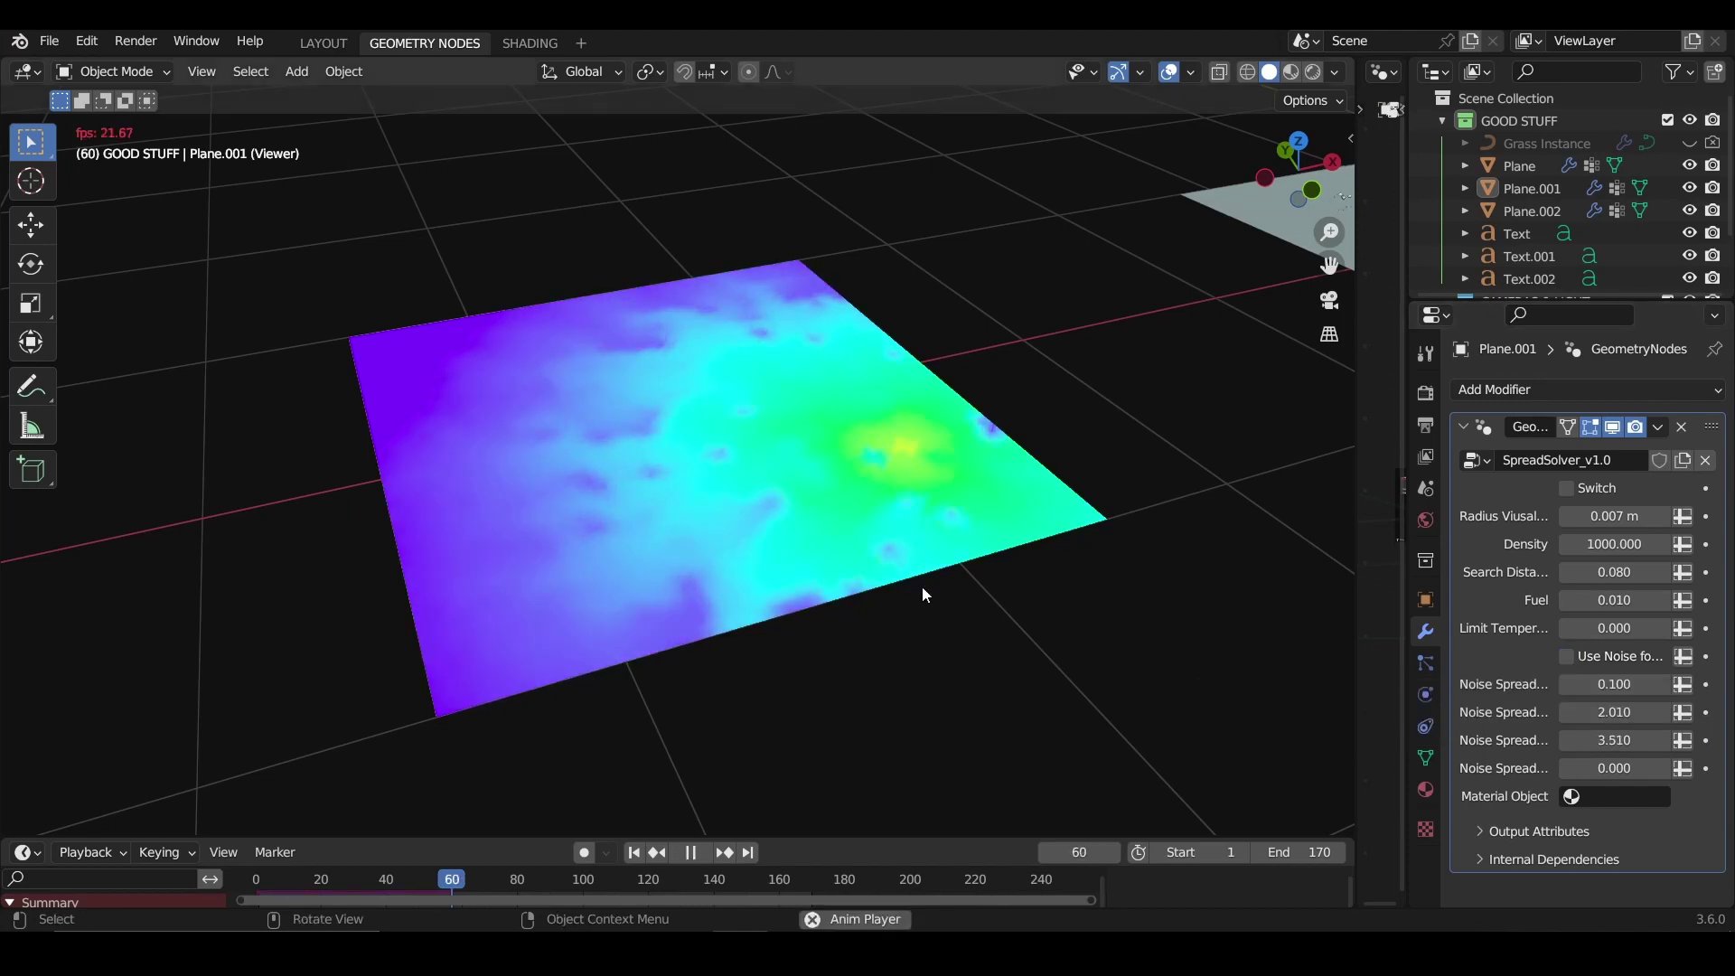
key("space")
left_click(635, 852)
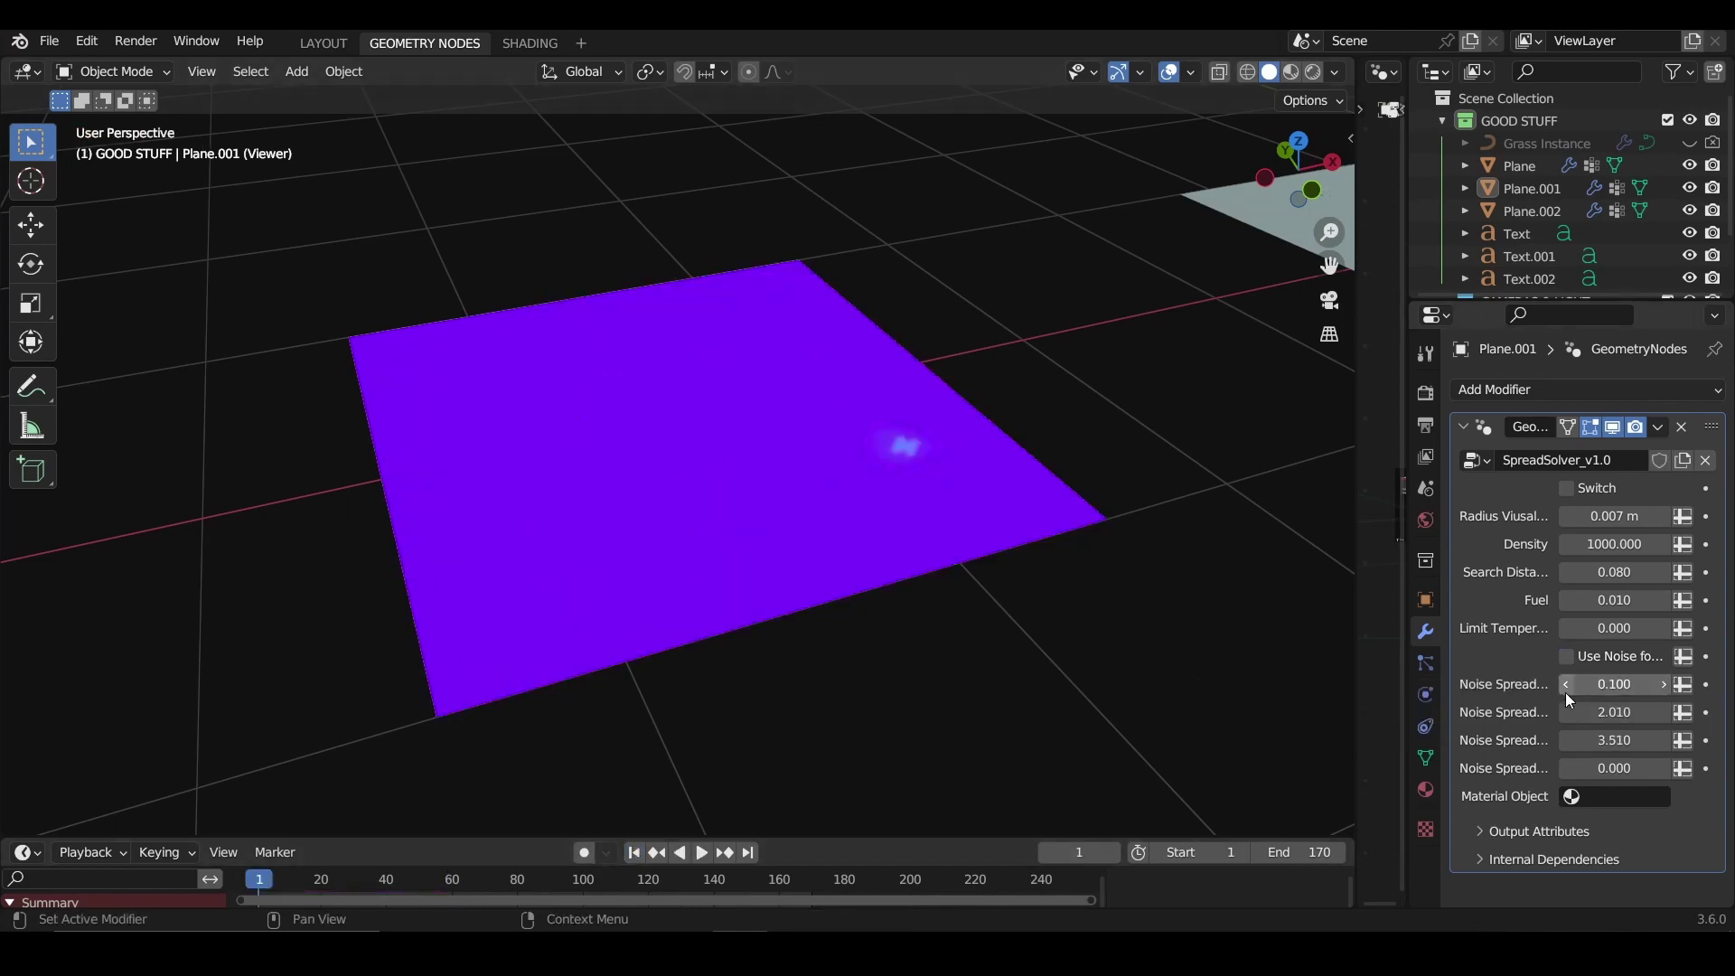
key("space")
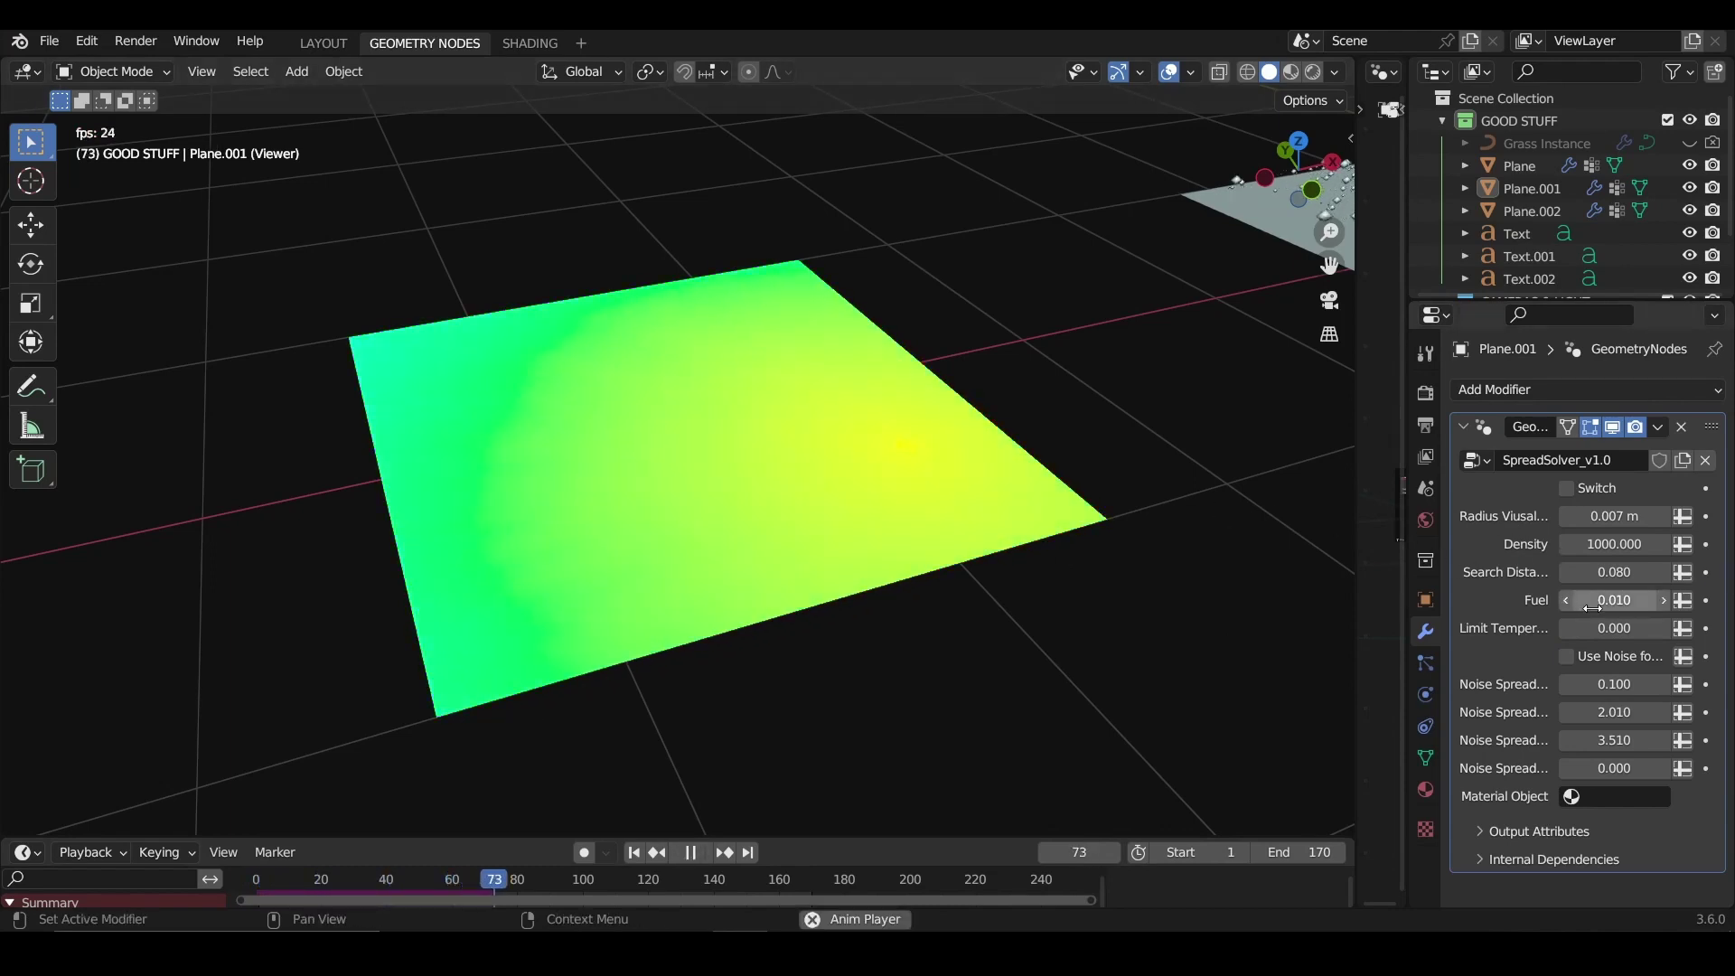
key("space")
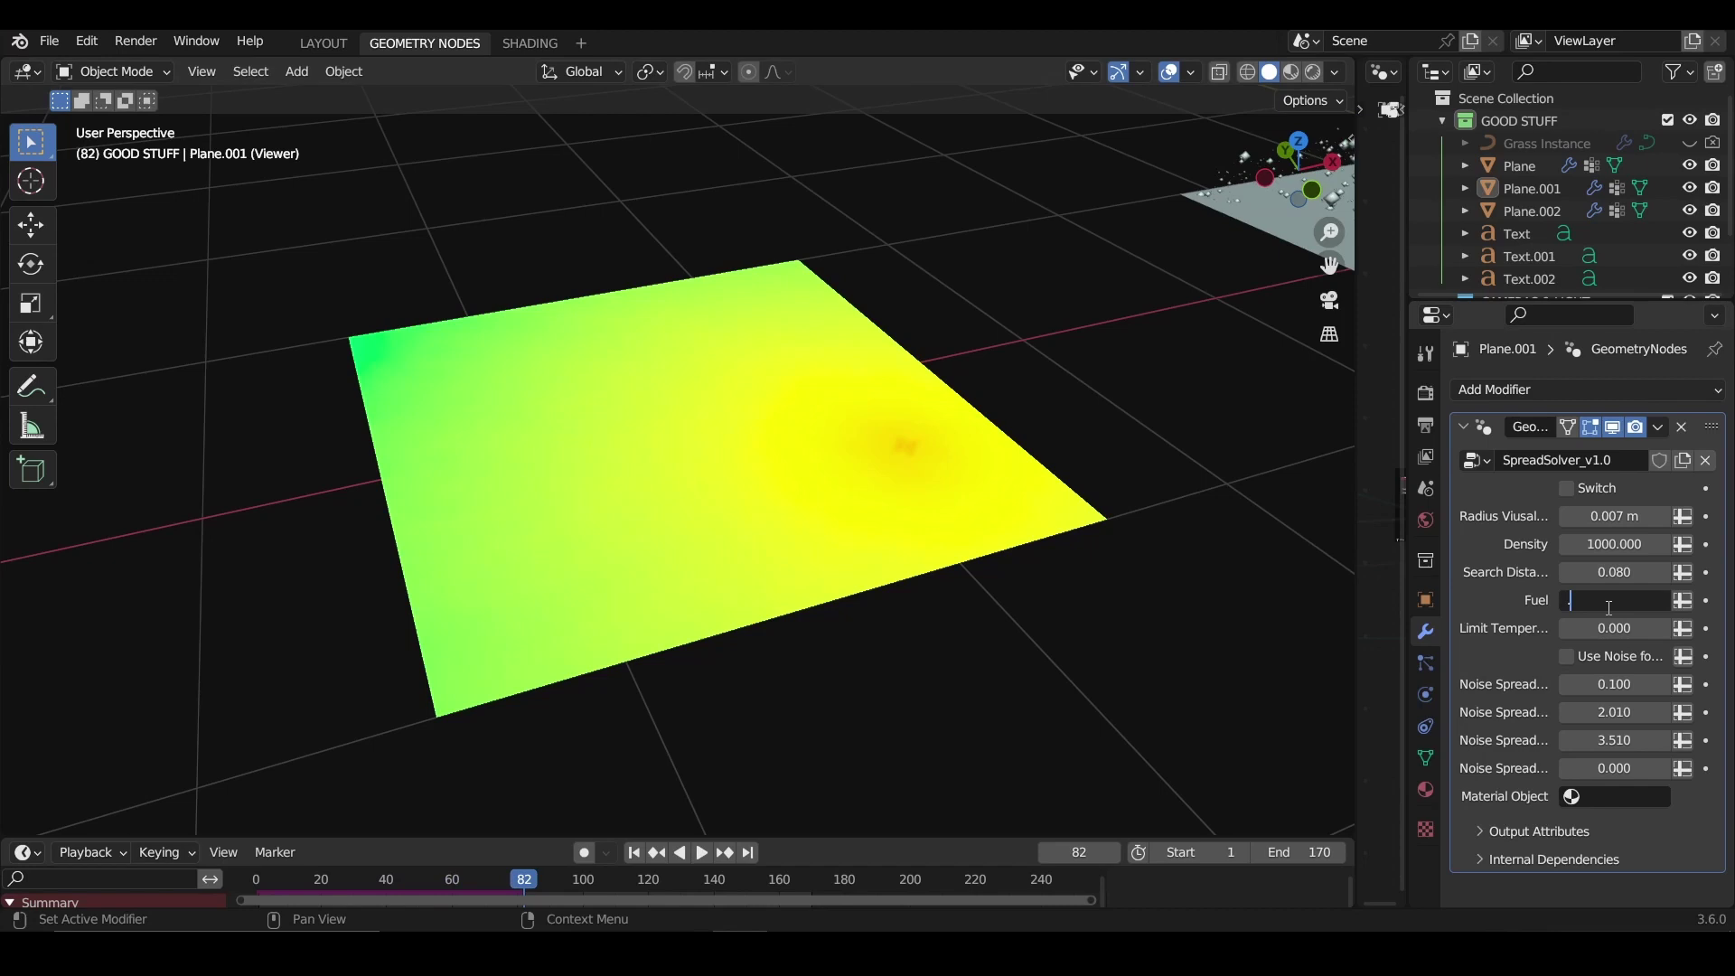
Step: Apply Fuel 0.050 and replay from the start, stopping at frame 43
key("space")
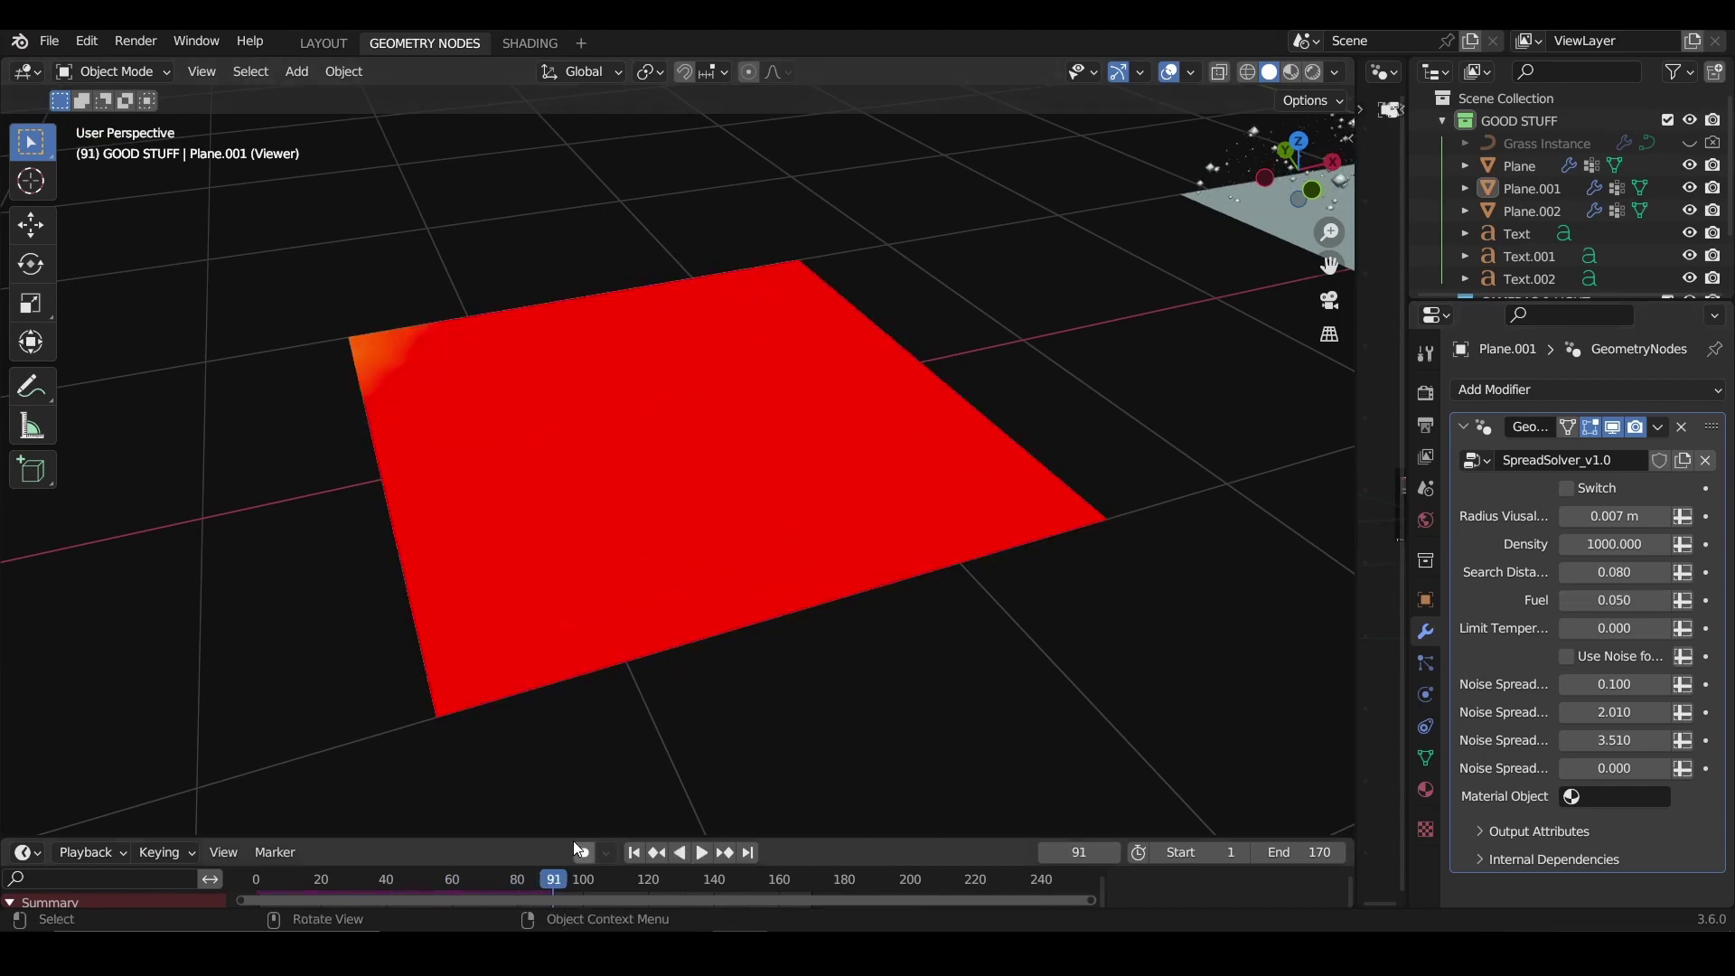
left_click(636, 852)
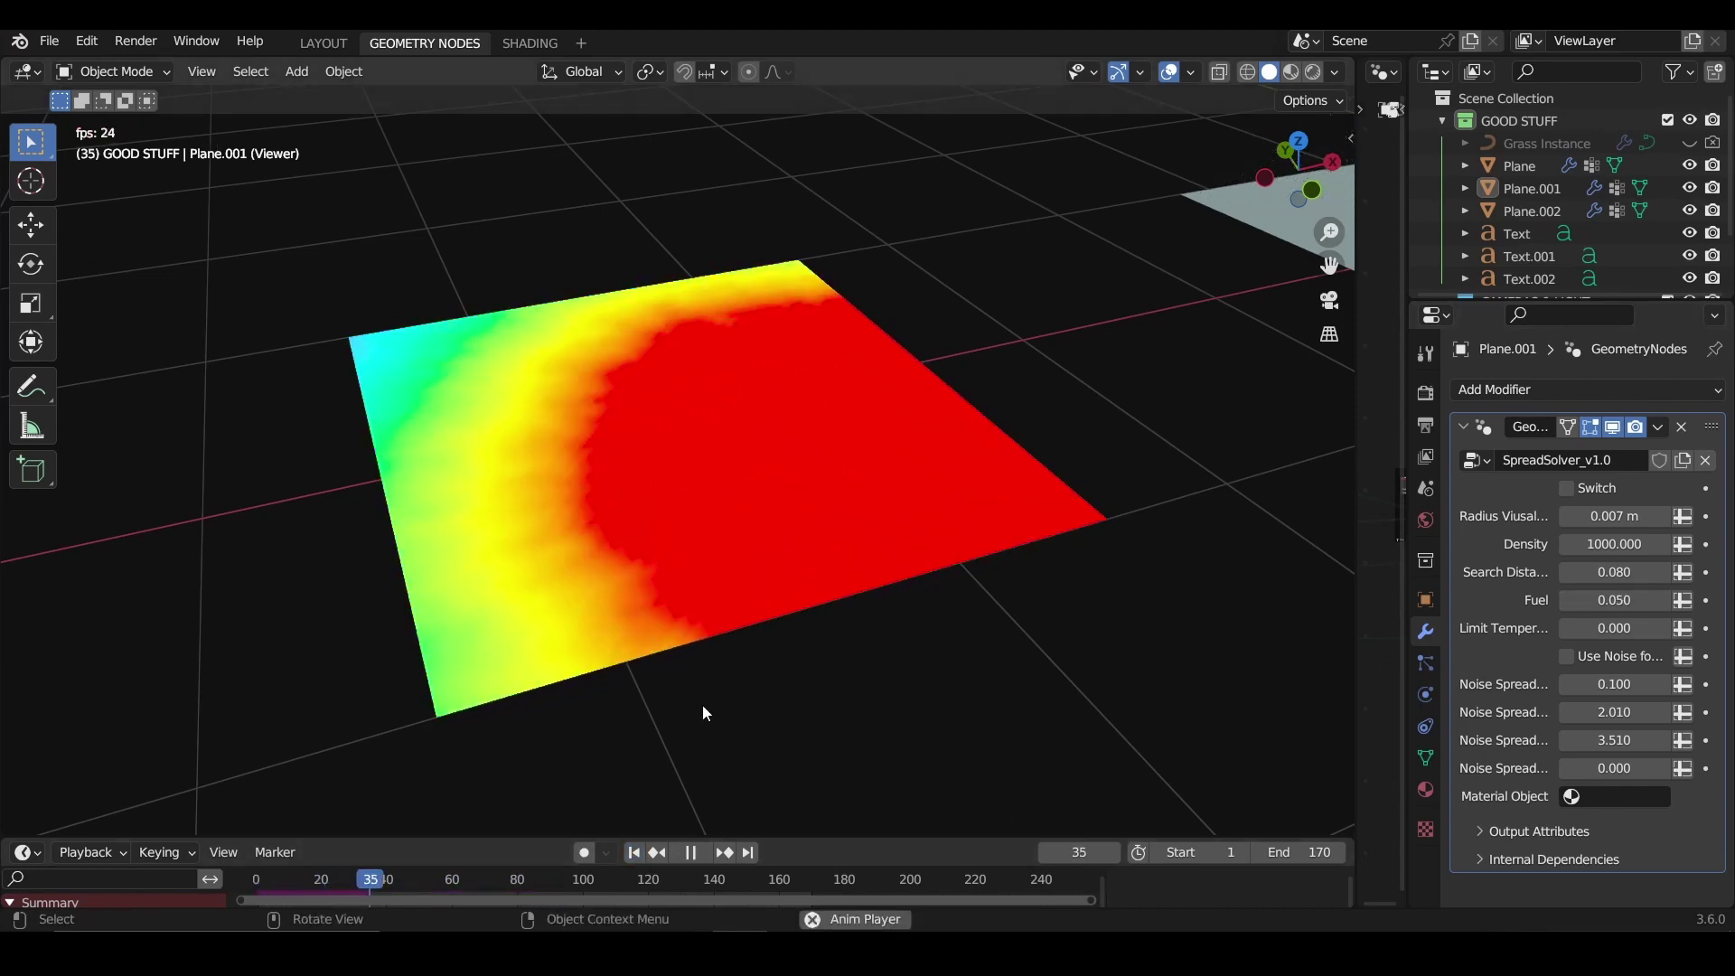
key("space")
Step: Re-enable Use Noise for Spread and replay the ragged spread to frame 47
left_click(1567, 657)
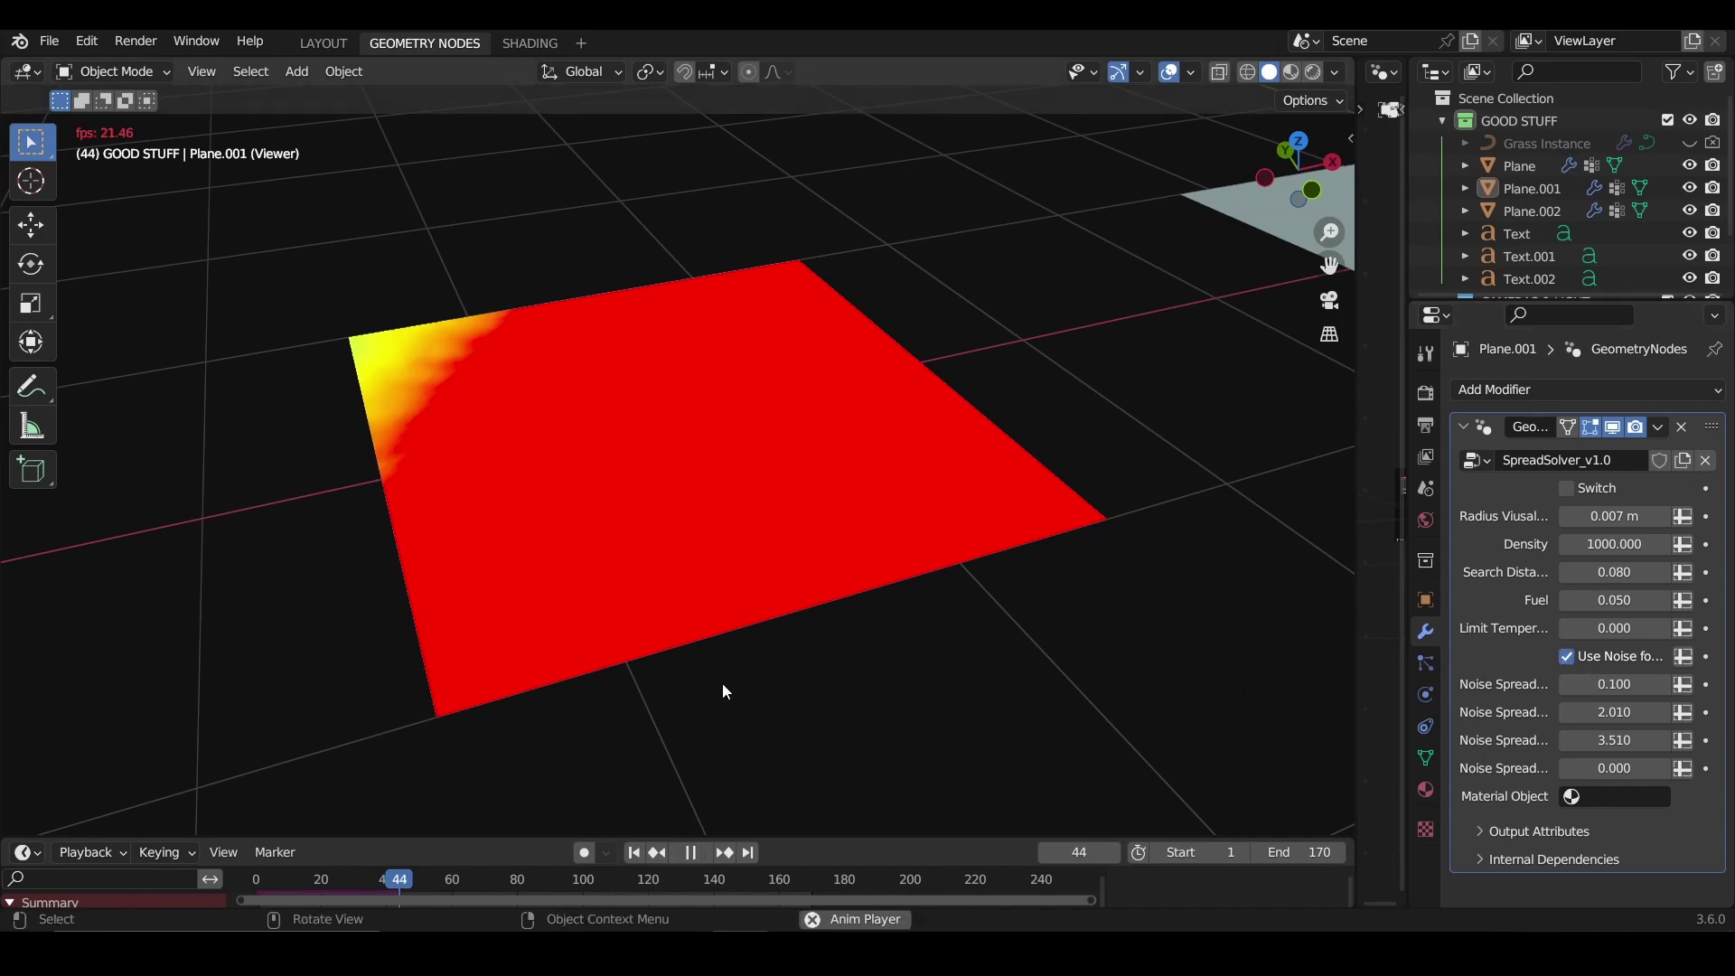
key("shift+Left")
key("space")
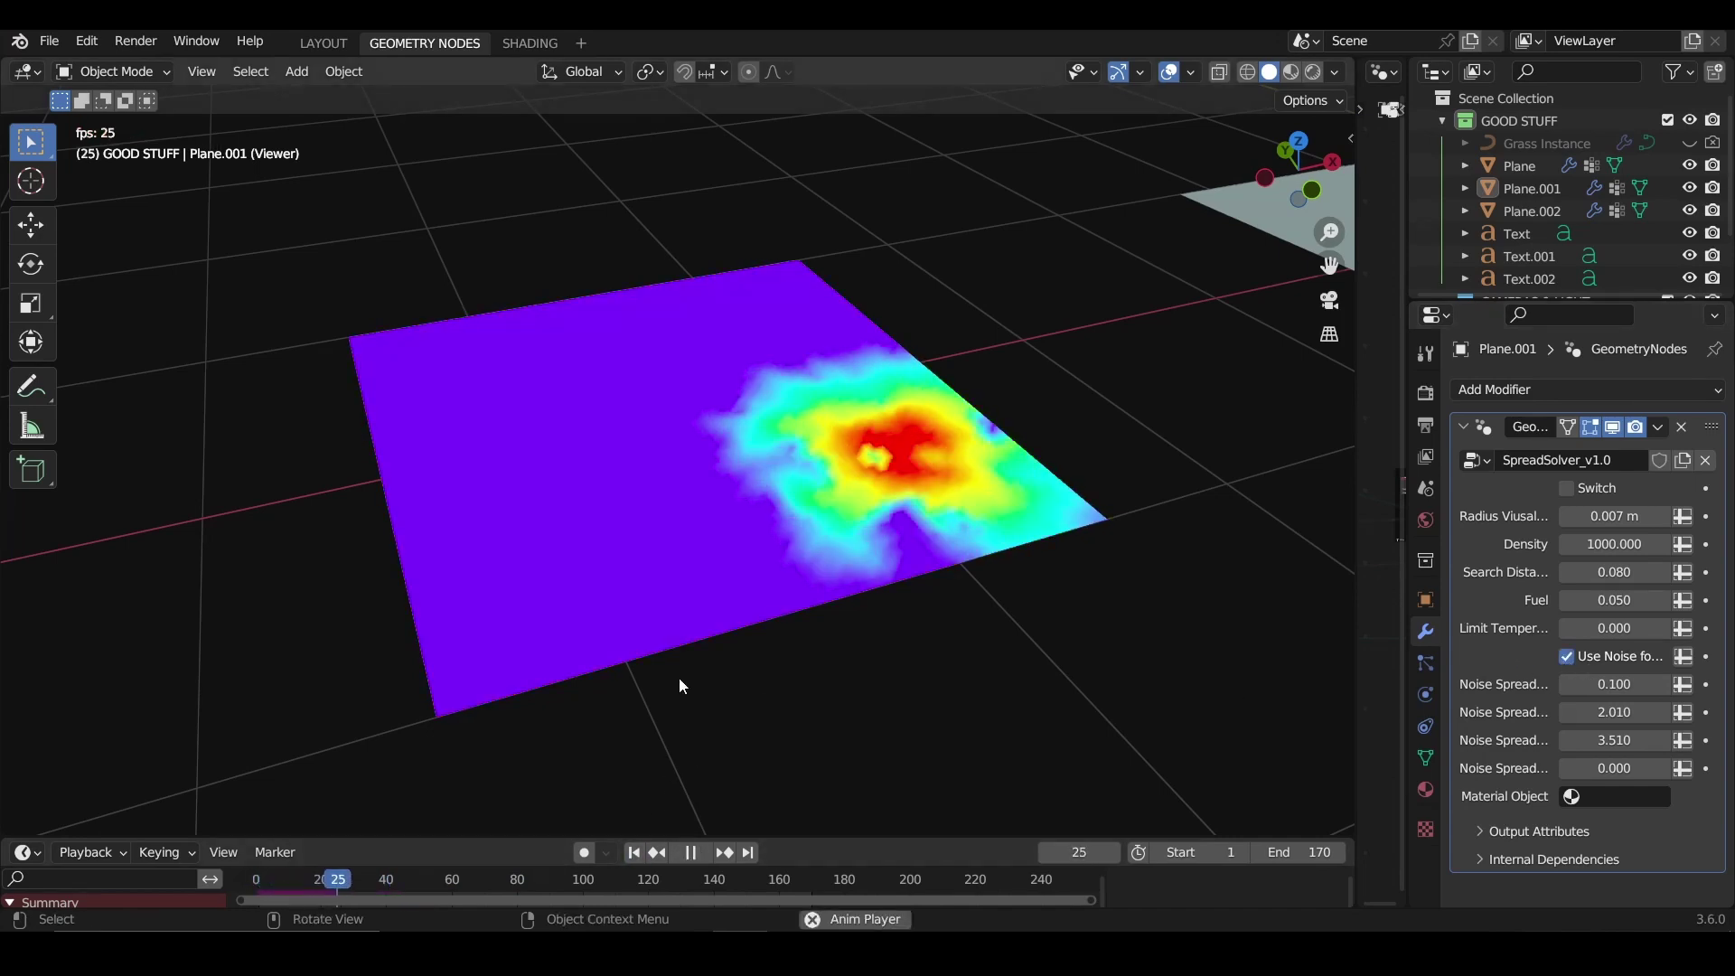
key("space")
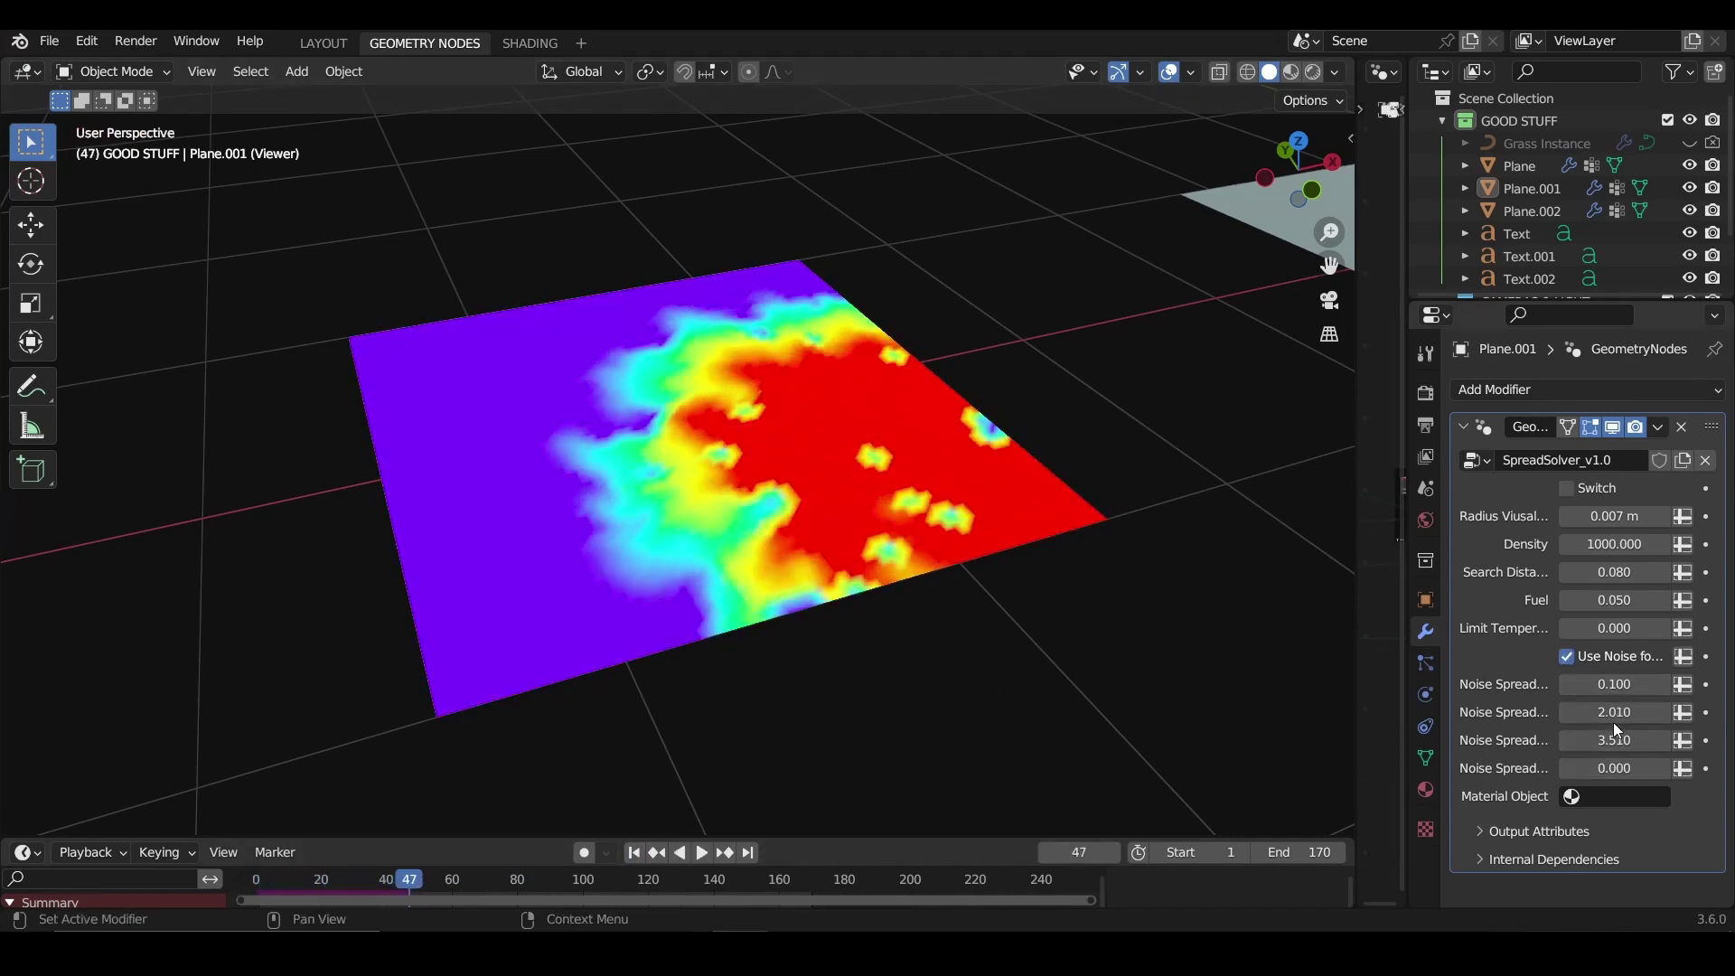
Step: Widen the Properties editor so labels read fully and bring the grey particle plane into view
left_click_drag(1407, 654, 1166, 615)
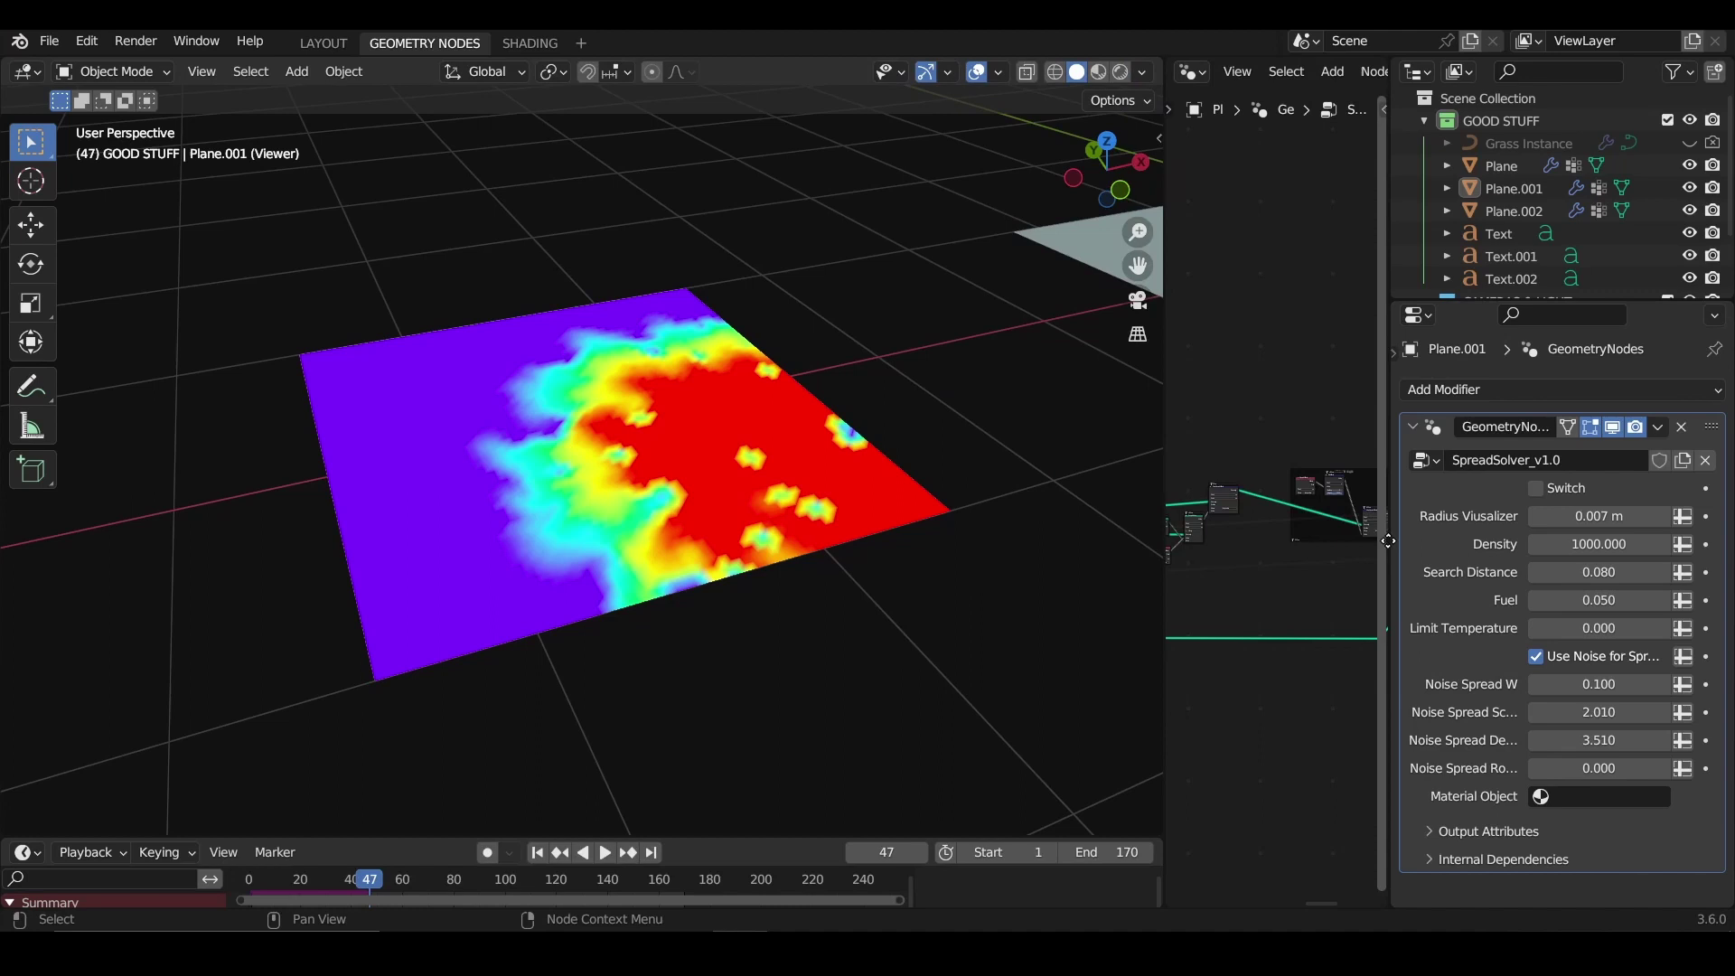
left_click_drag(1387, 554, 1199, 555)
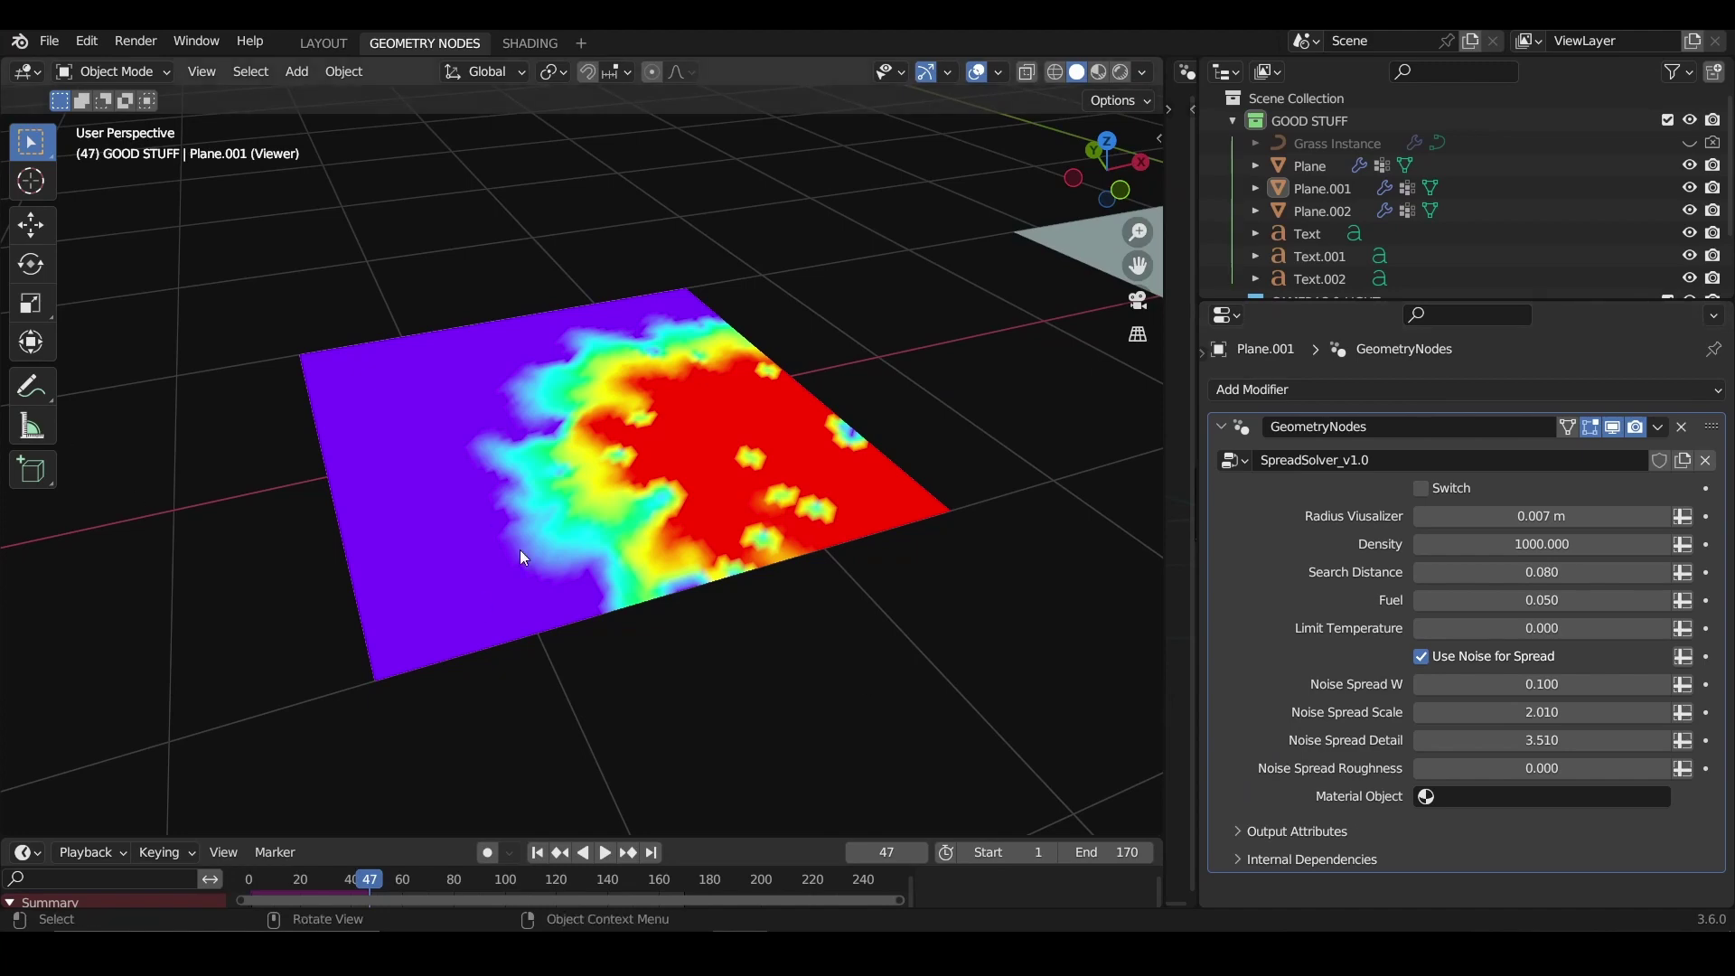
middle_click_drag(825, 603, 814, 620, "shift")
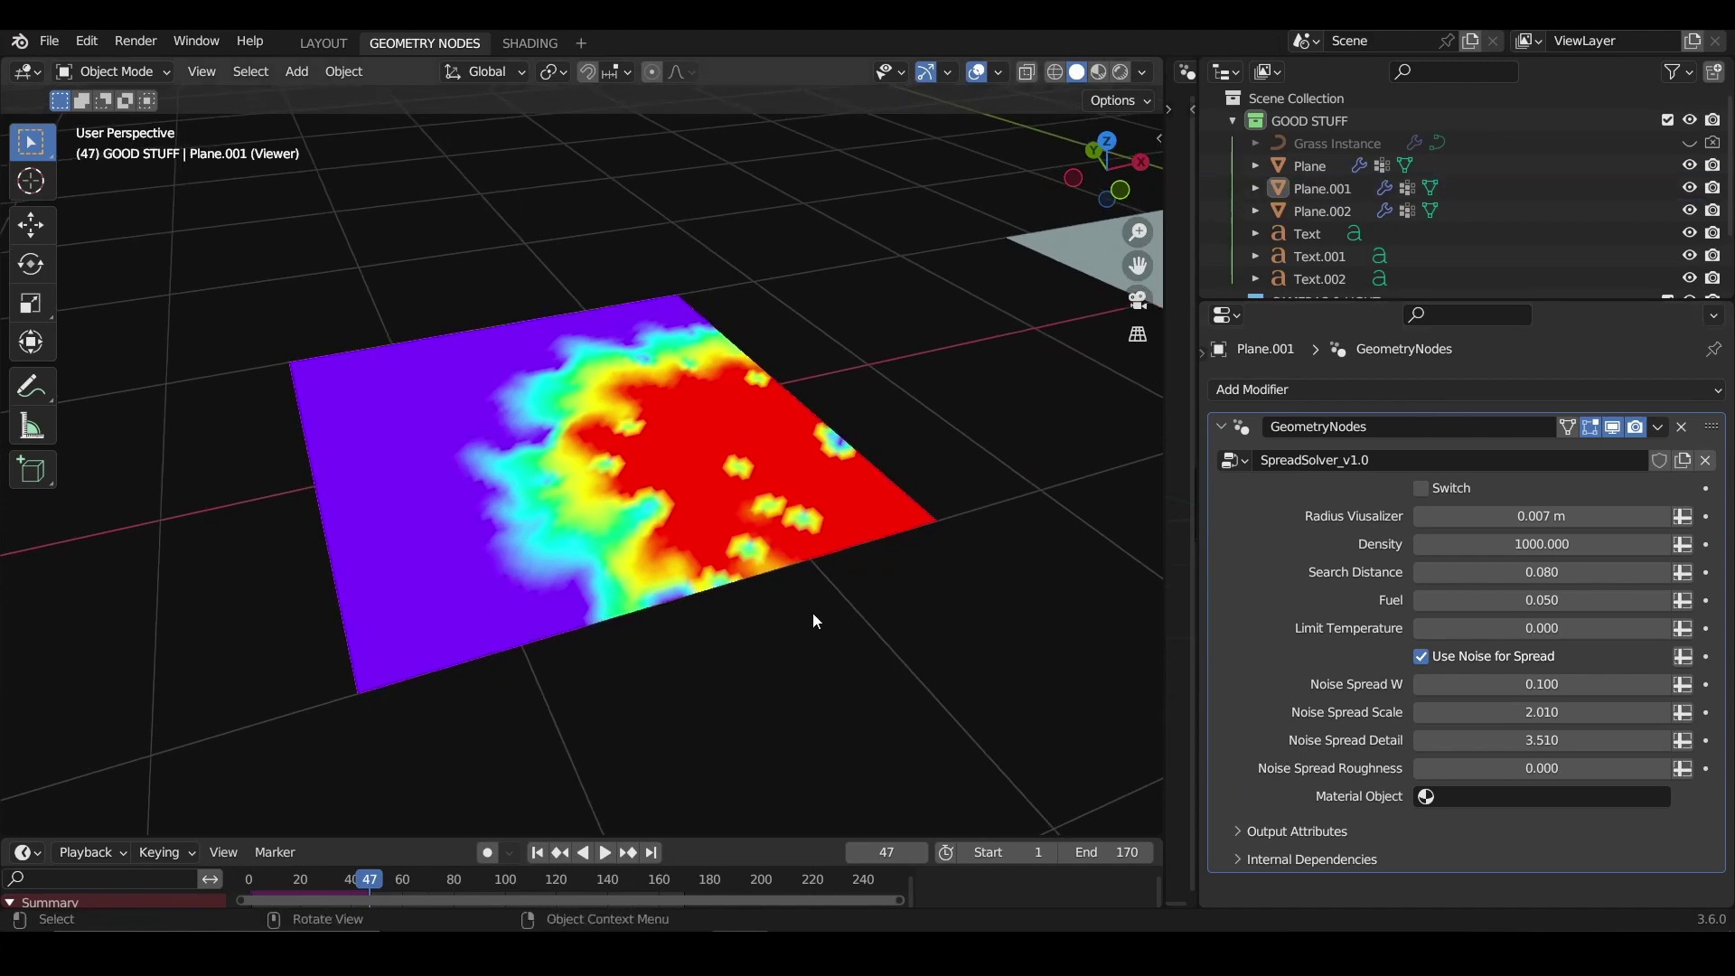
scroll(905, 518, "down", 3)
mouse_move(768, 486)
middle_mouse_down("shift")
mouse_move(682, 393)
mouse_move(638, 479)
mouse_move(789, 461)
middle_mouse_up("shift")
Step: Select the particle plane, set Particles Life Max to 0.5, and play it to frame 167
left_click(750, 512)
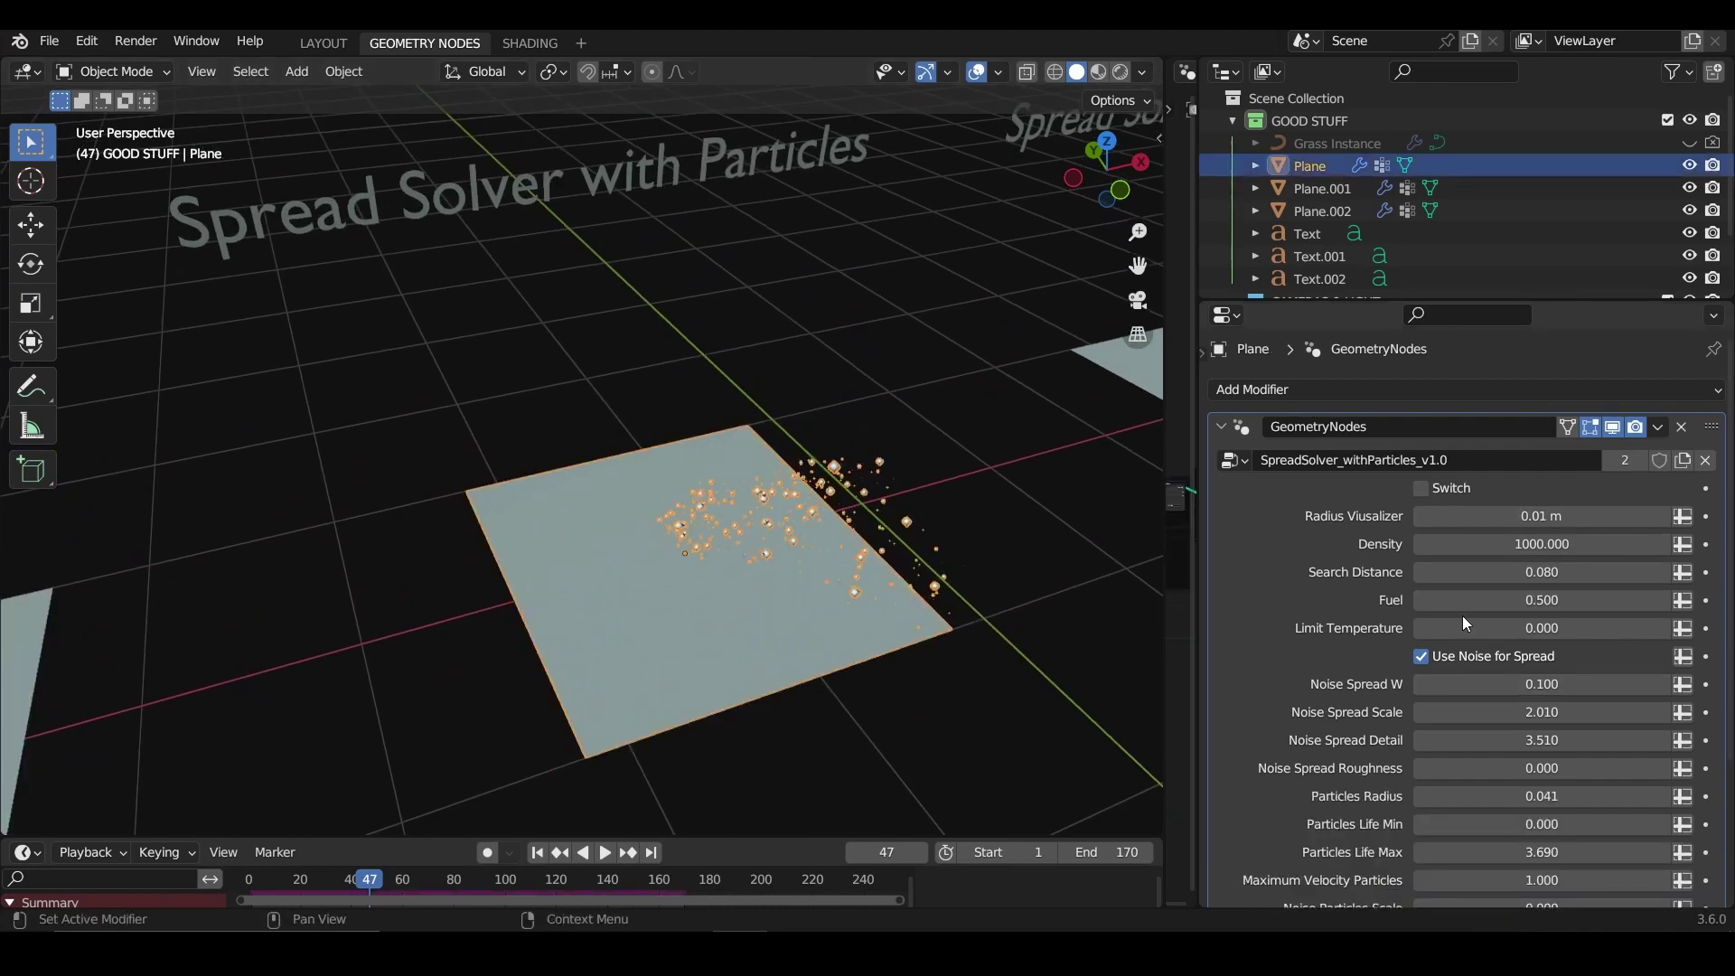
scroll(1466, 623, "down", 3)
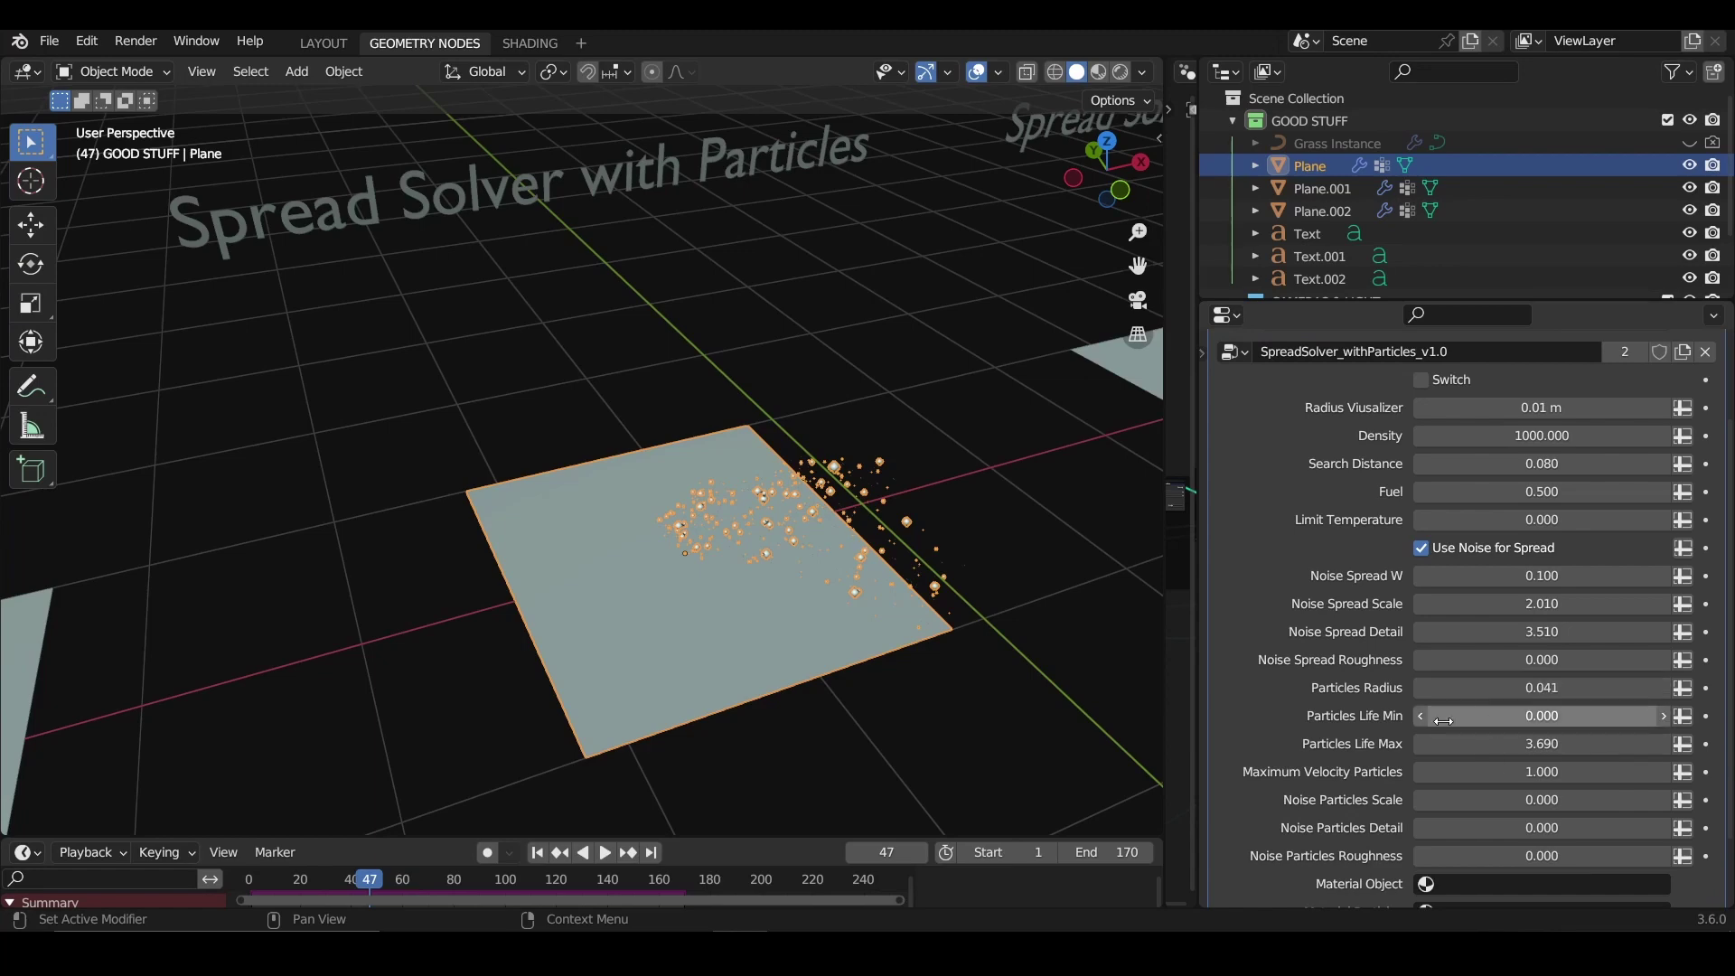
left_click(1508, 747)
type("0.5")
key("Return")
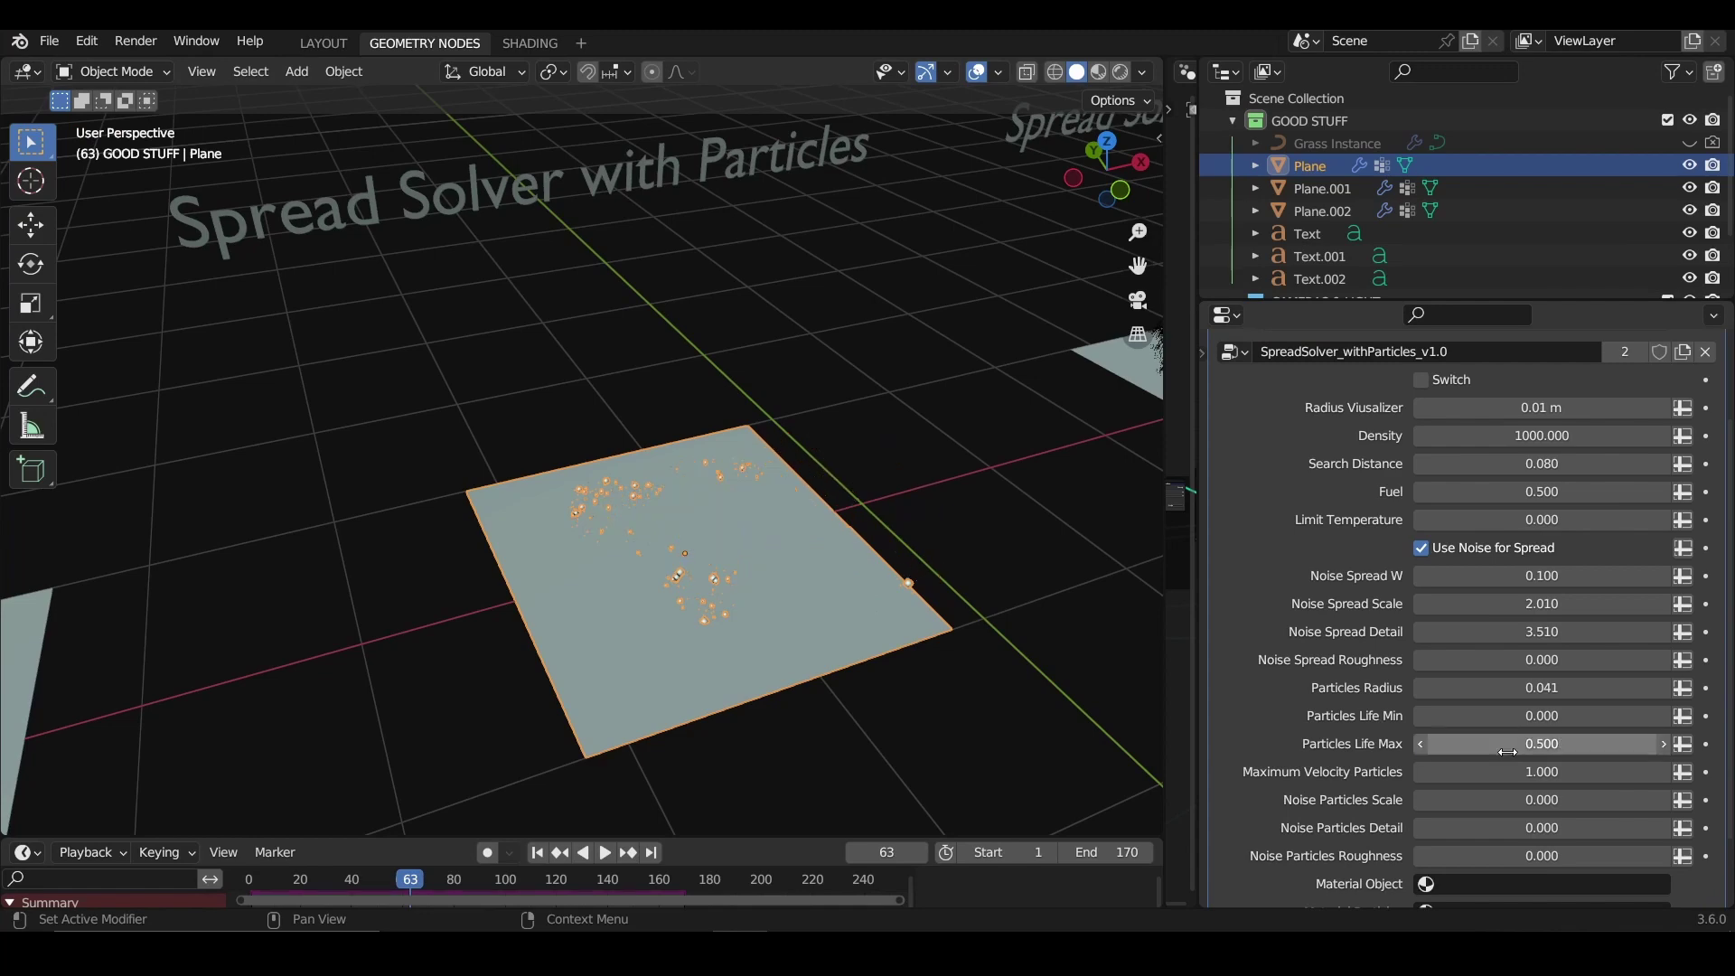
key("space")
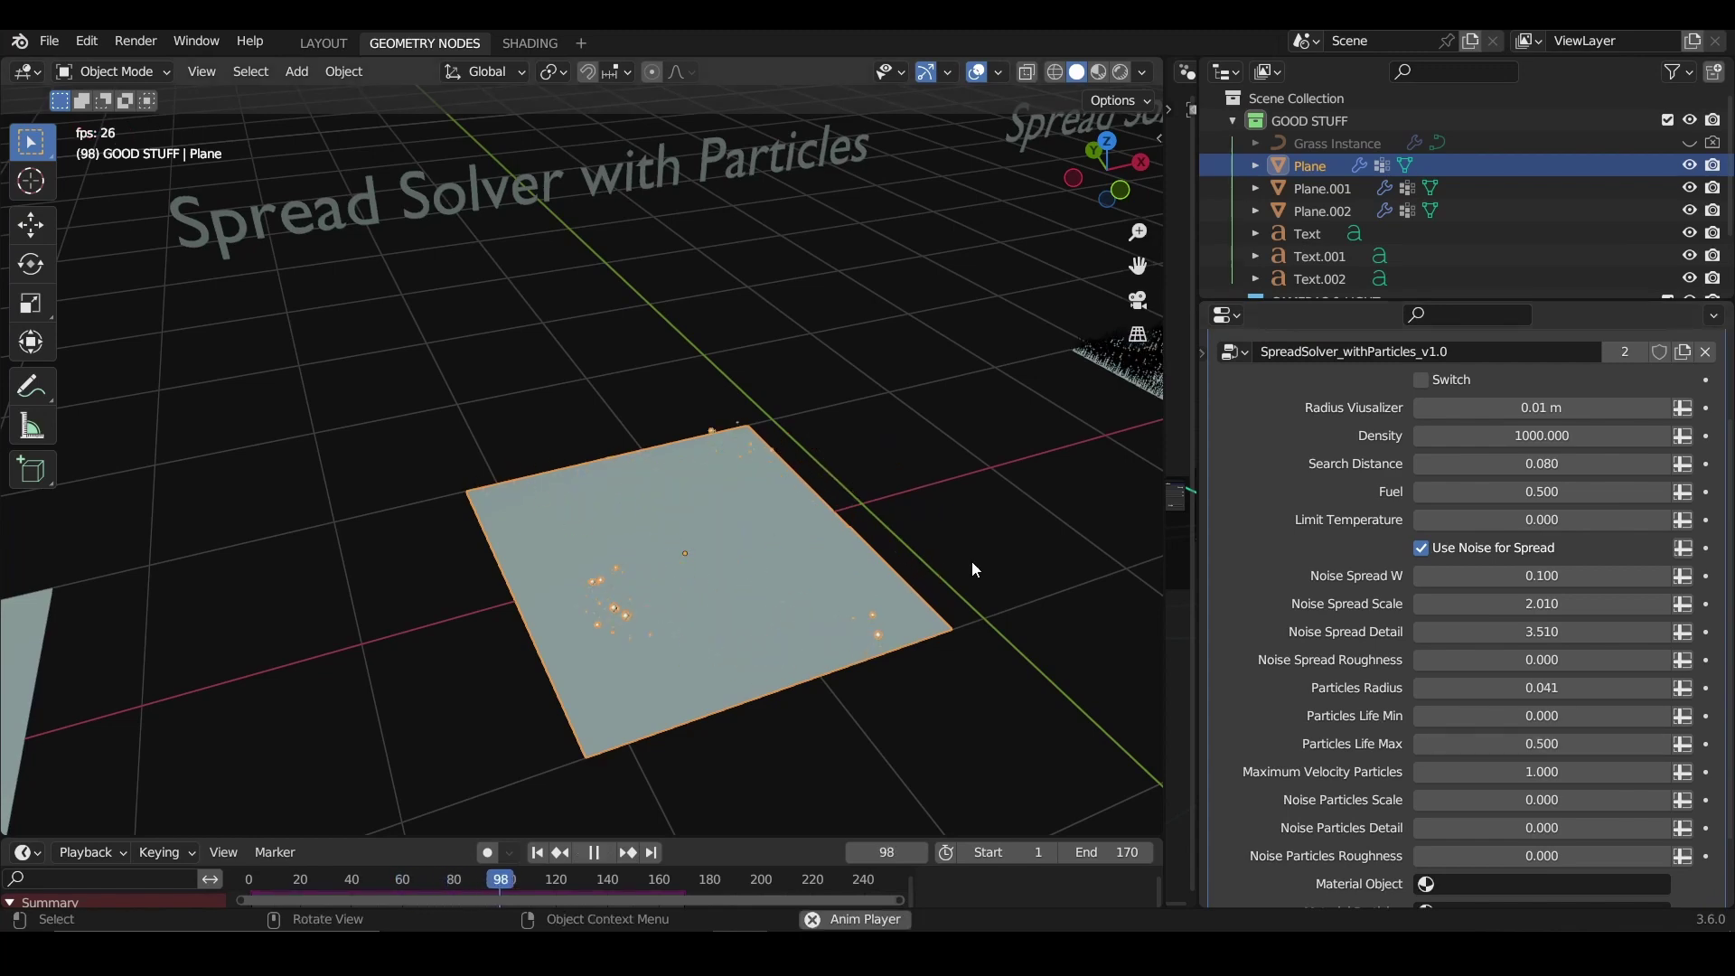
middle_click_drag(935, 545, 898, 539)
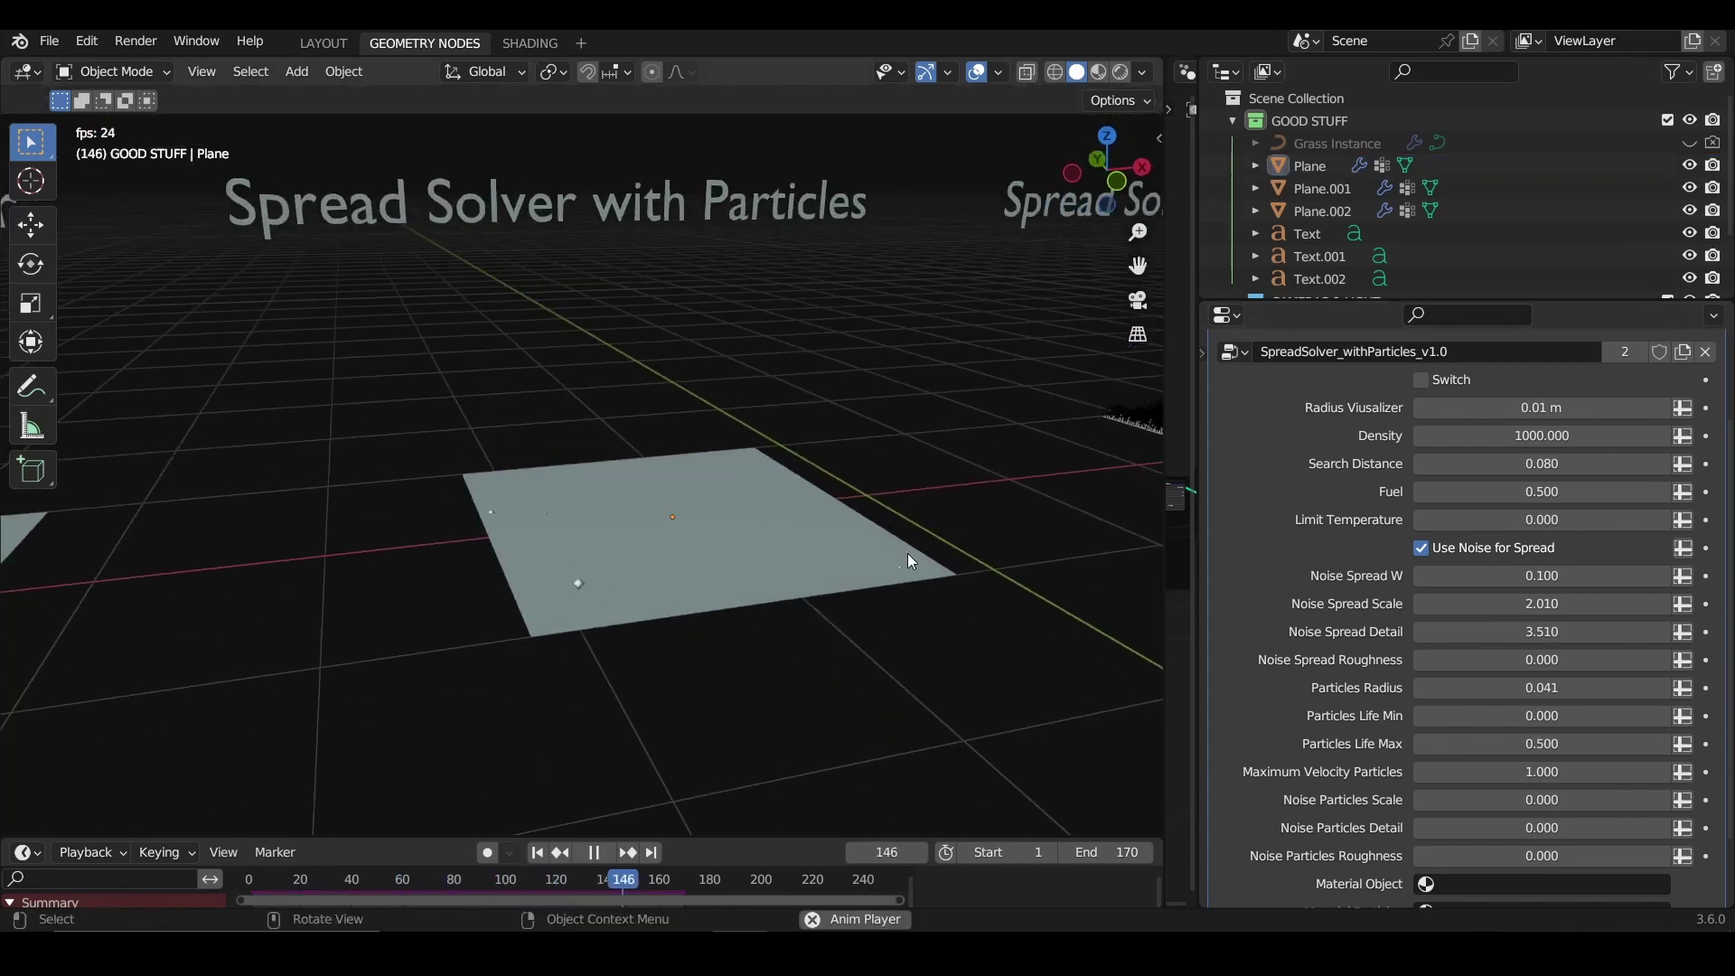
key("space")
left_click(685, 588)
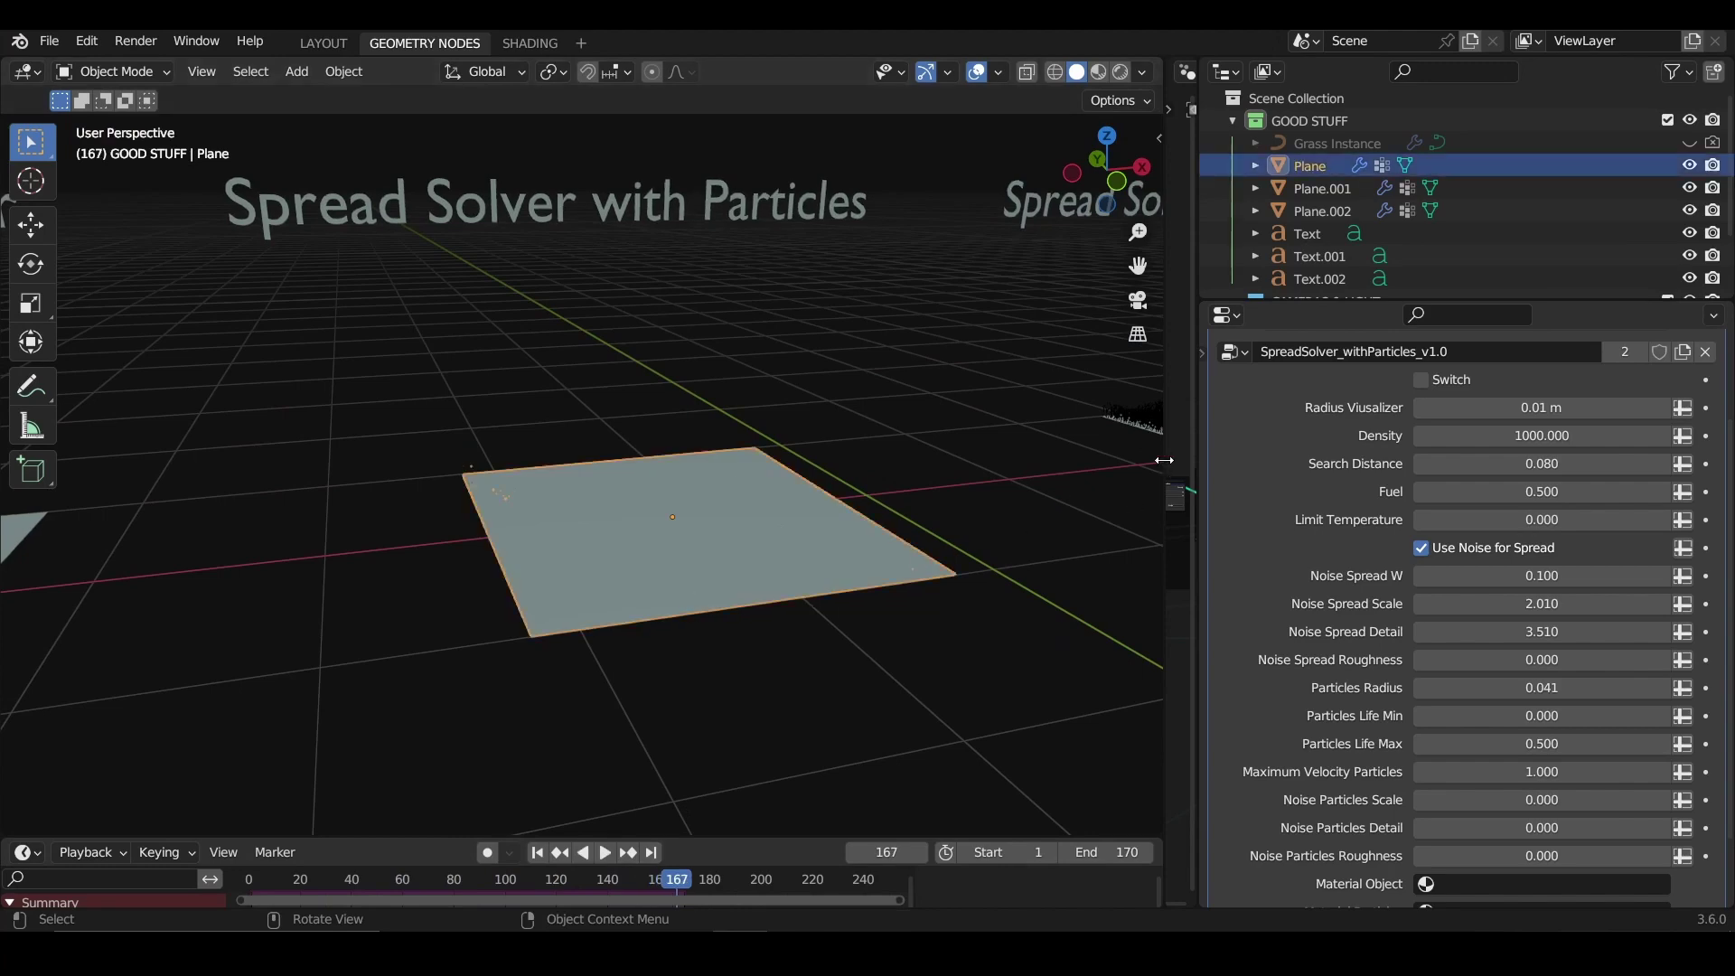
Step: Widen the Node Editor, activate the VISUALIZE Viewer node to preview the heat map, and start playback
left_click_drag(1164, 460, 813, 461)
scroll(1069, 478, "down", 5)
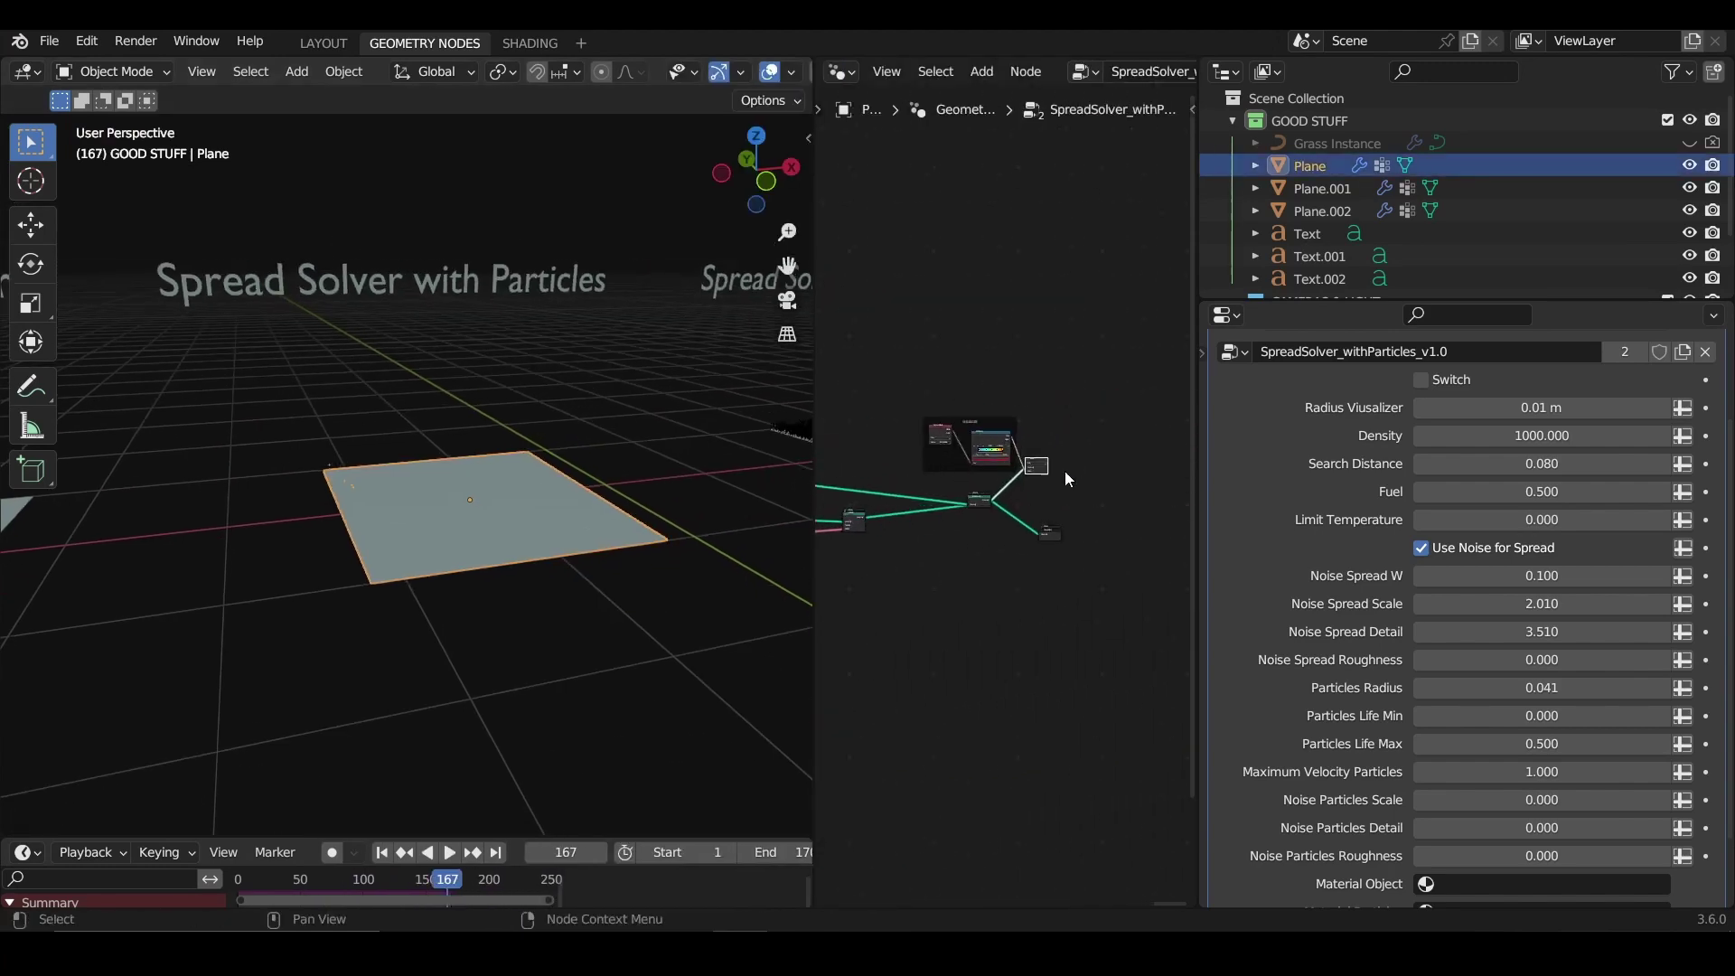
scroll(1012, 487, "up", 4)
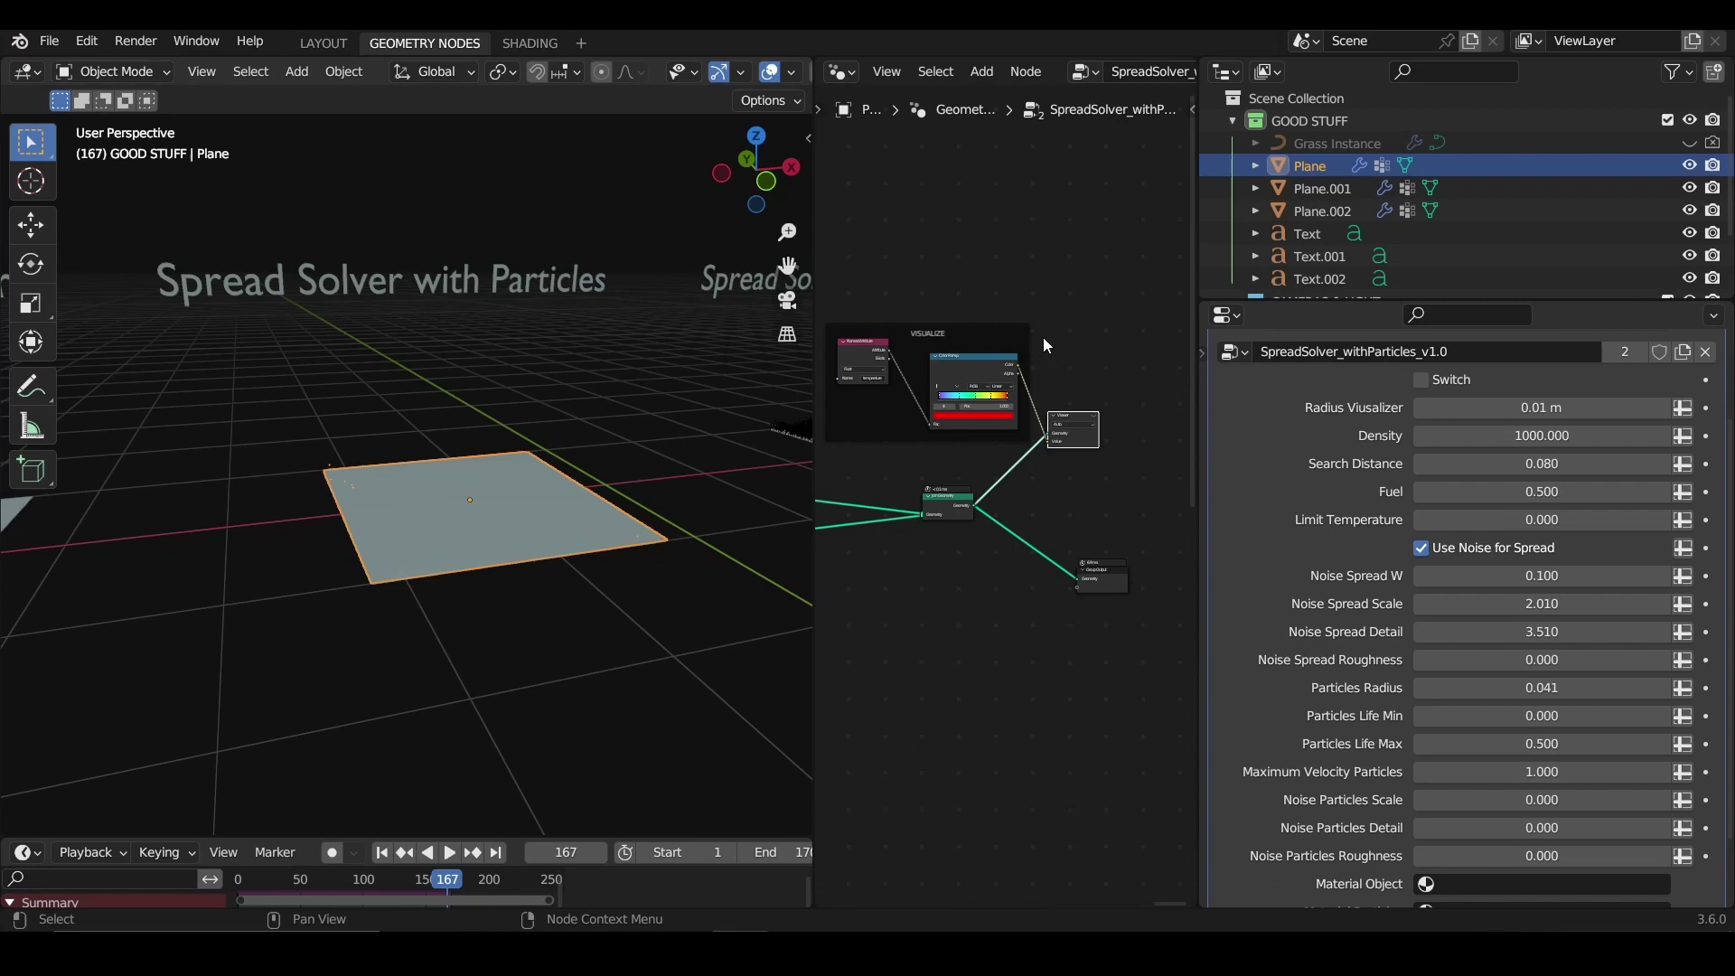
scroll(1057, 417, "up", 1)
left_click(1107, 412)
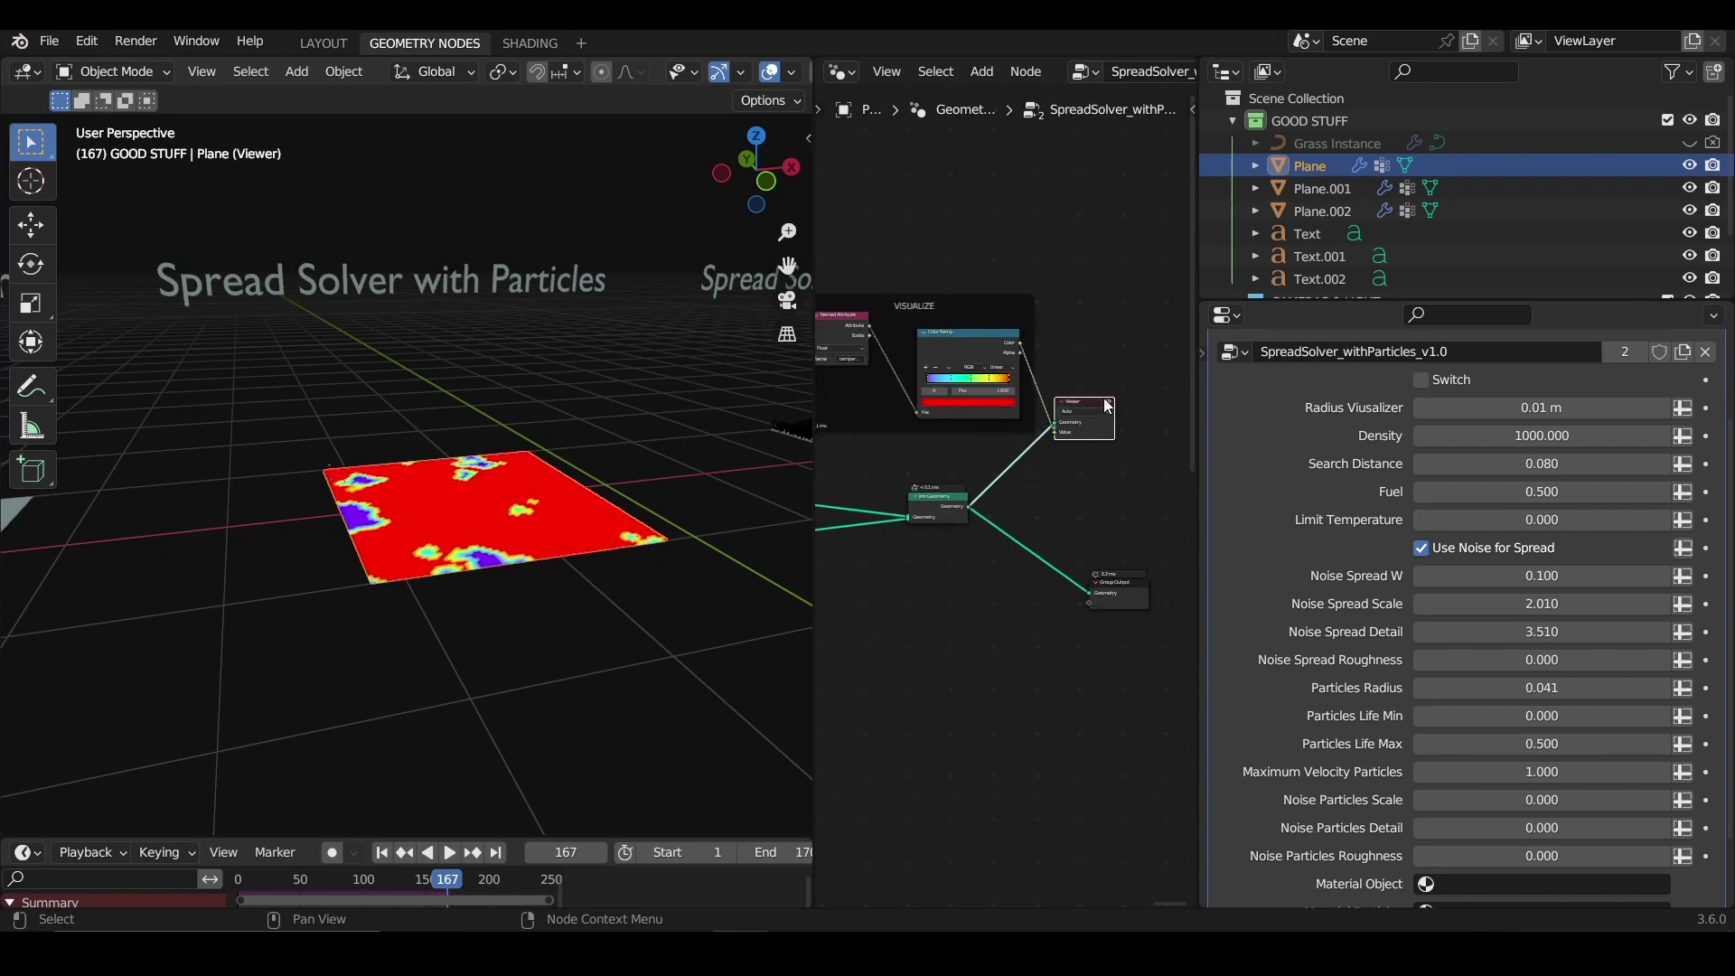
middle_click_drag(524, 461, 508, 486)
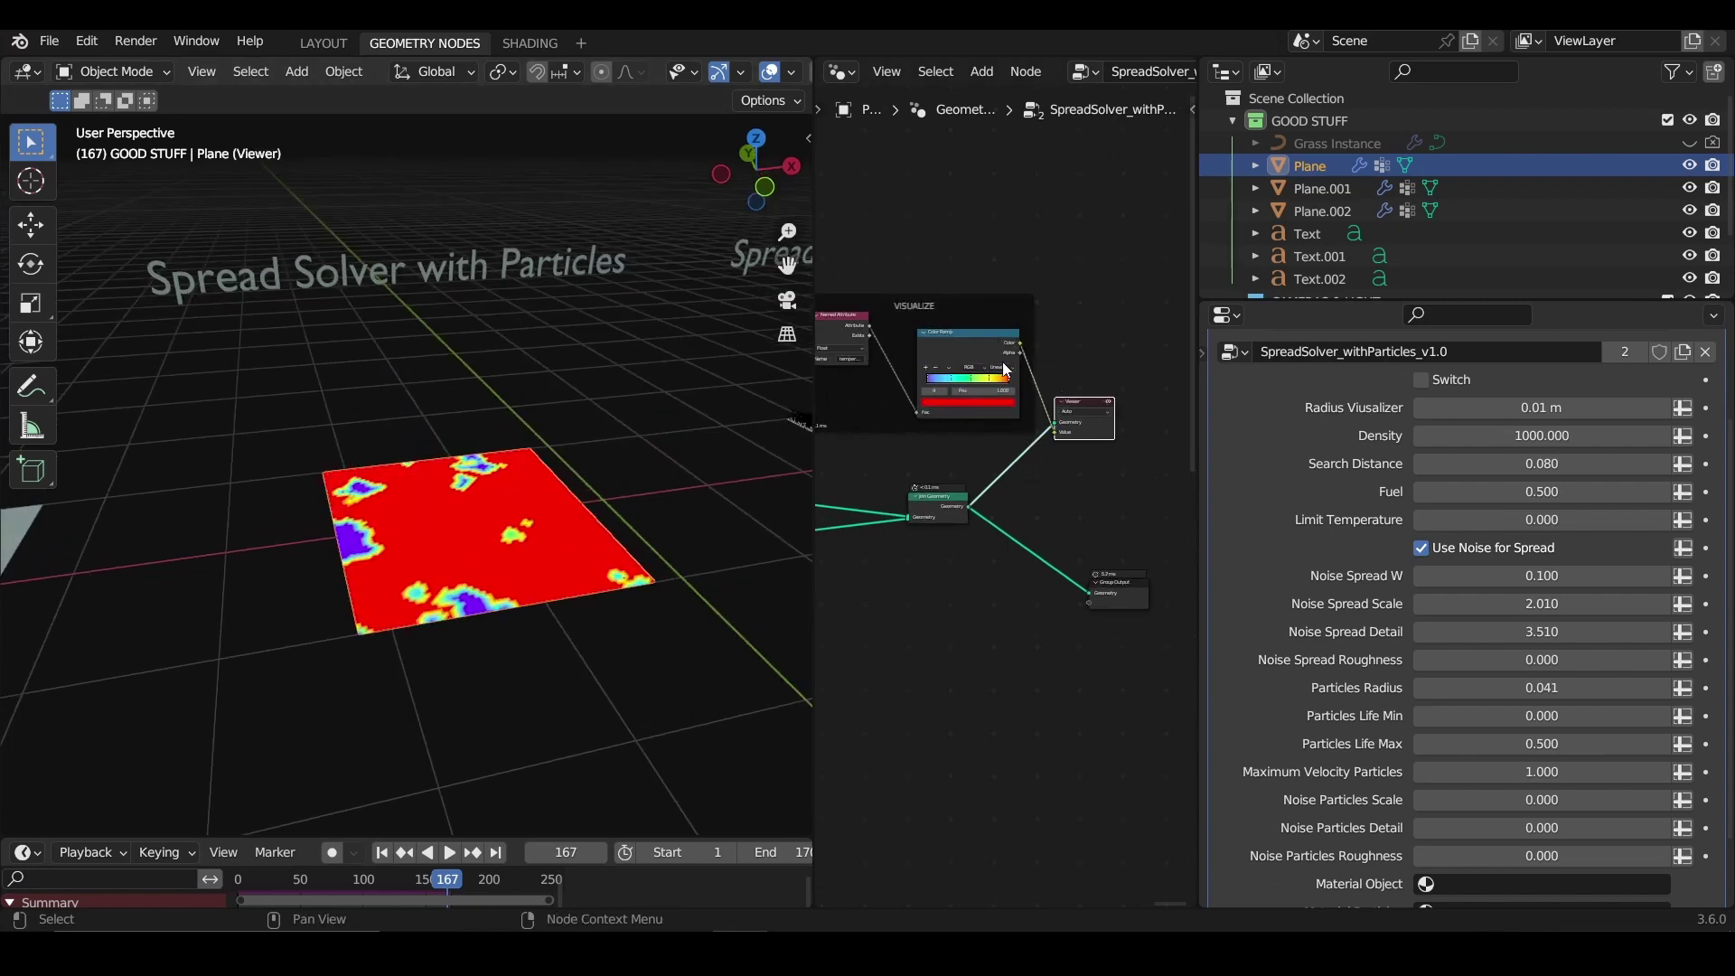
scroll(1005, 368, "up", 2)
scroll(475, 560, "up", 2)
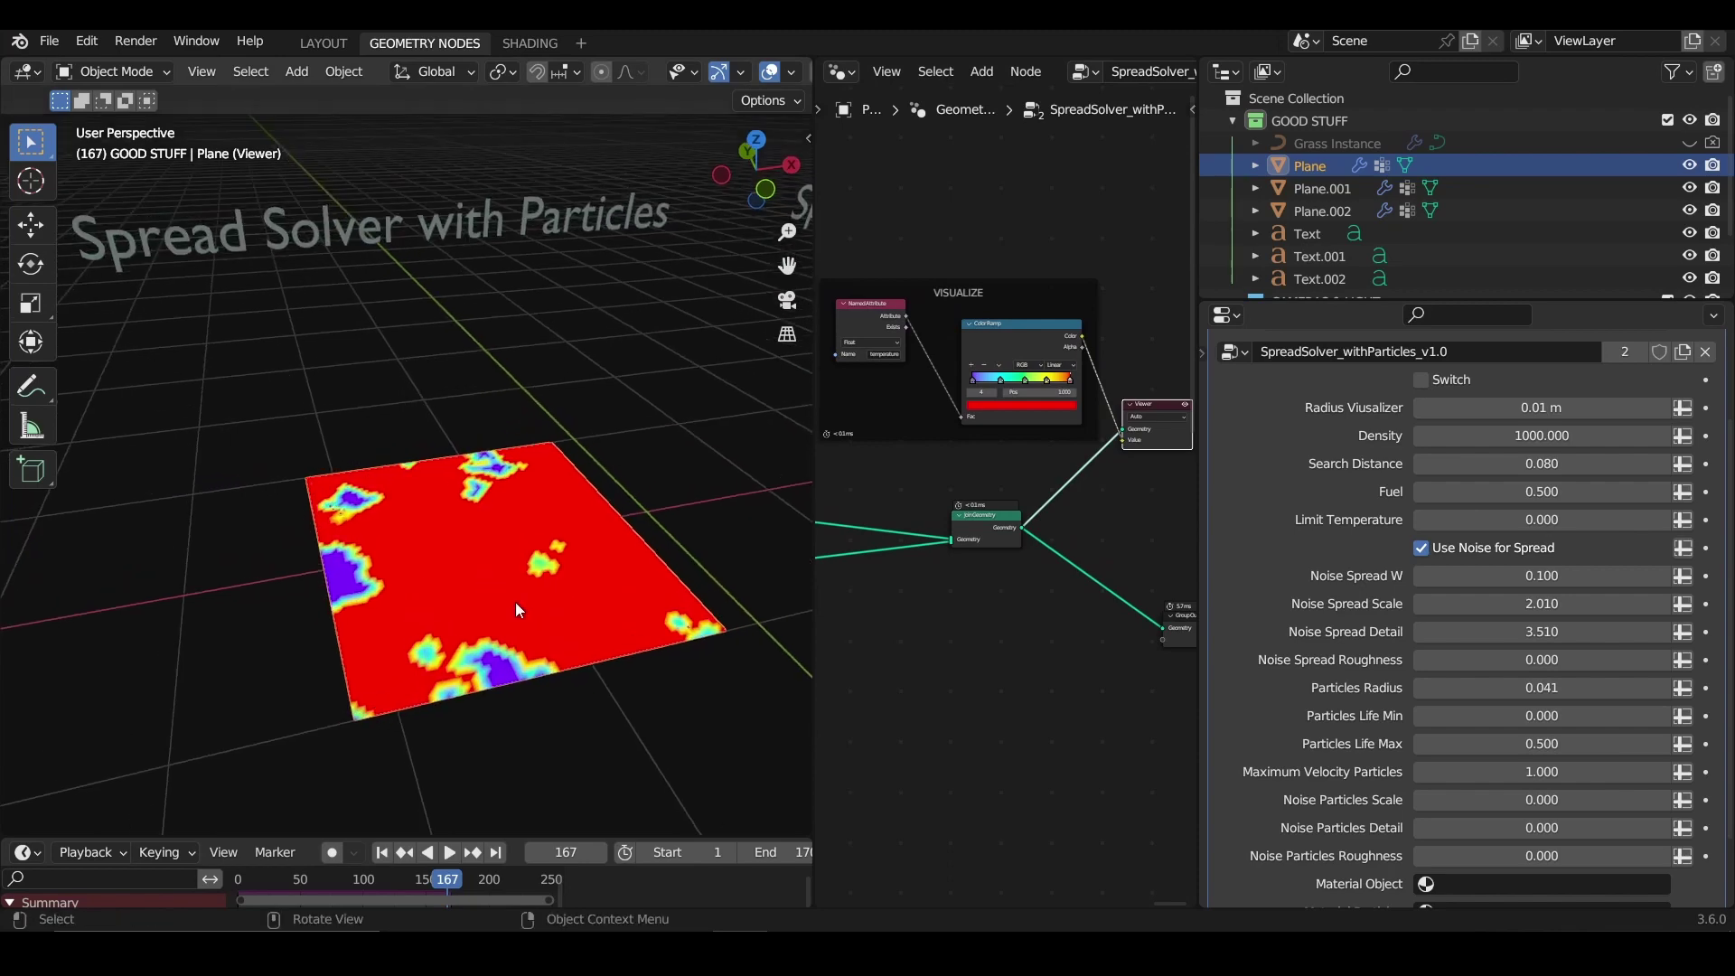
key("space")
Step: Raise Maximum Velocity Particles to 1.920 and replay the spread to about frame 63
middle_click_drag(598, 626, 641, 568)
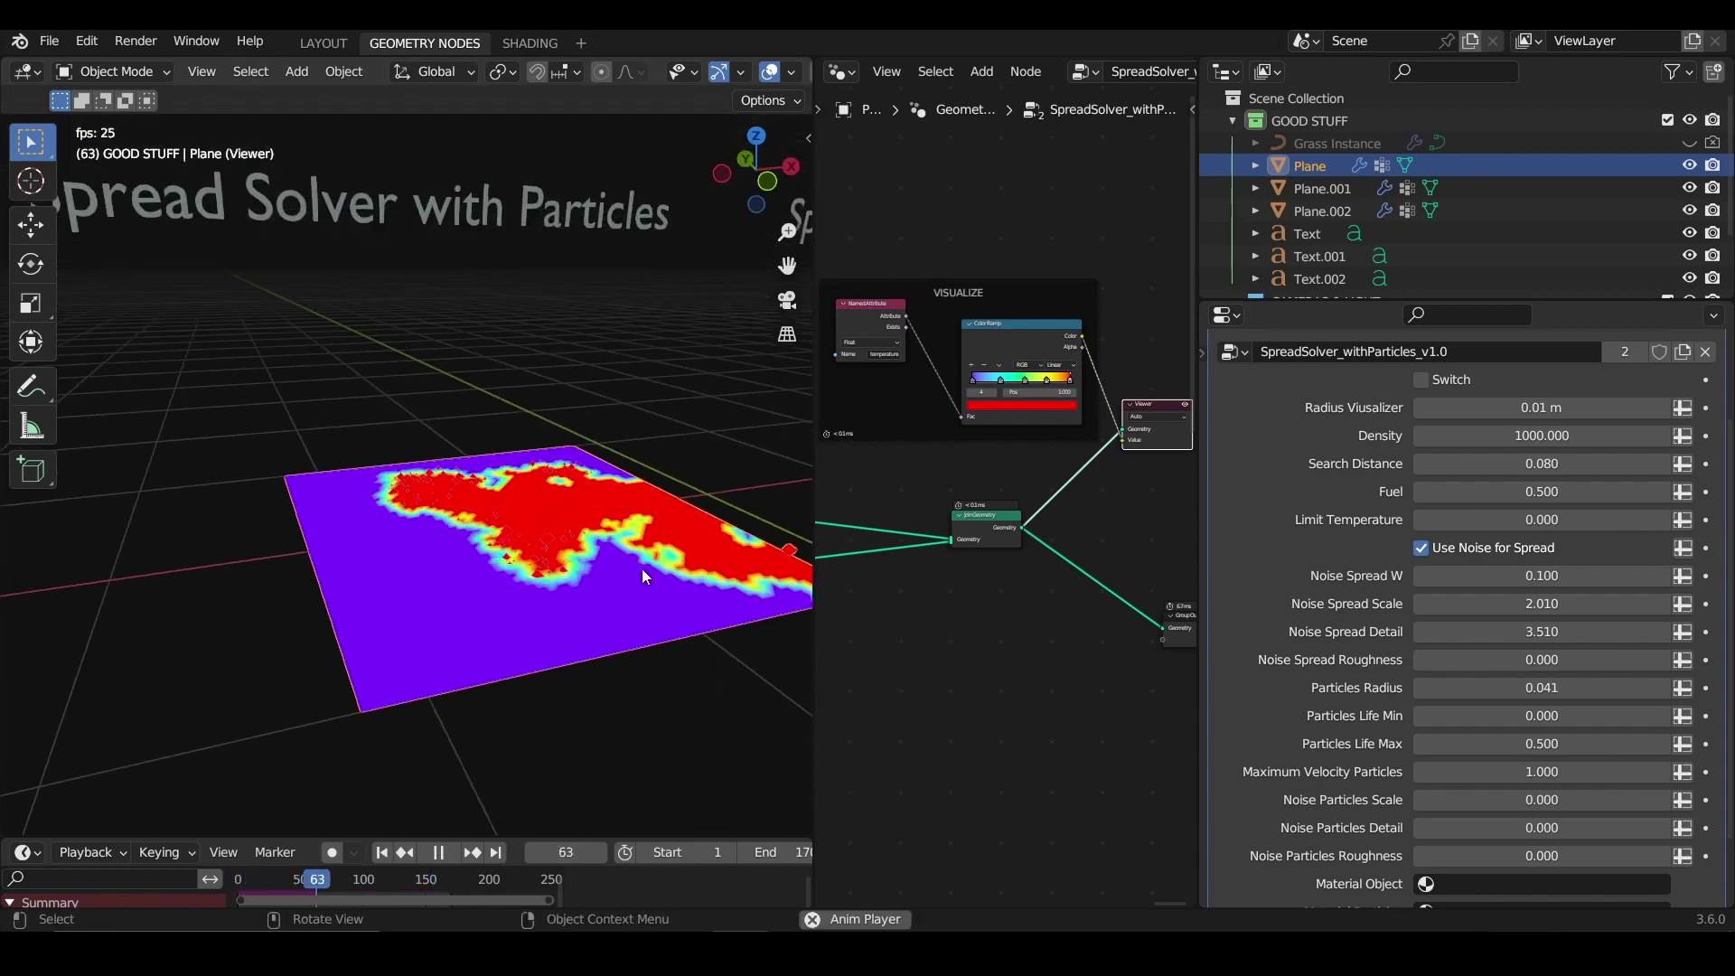
key("space")
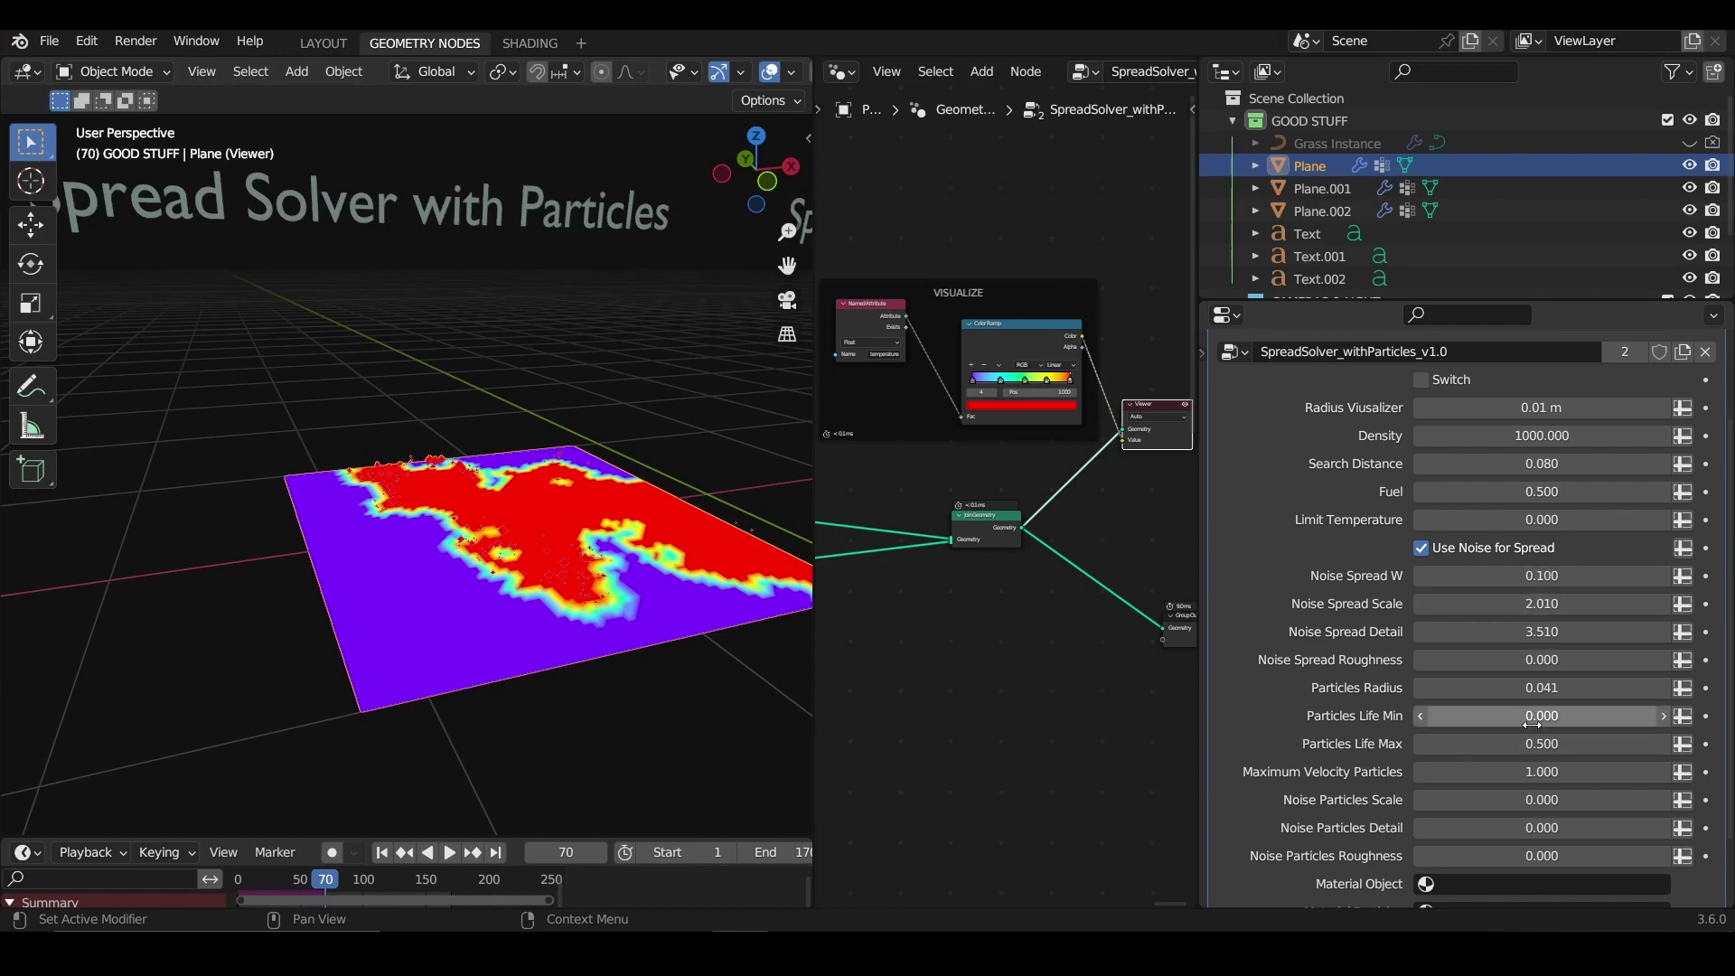
left_click_drag(1536, 687, 1627, 688)
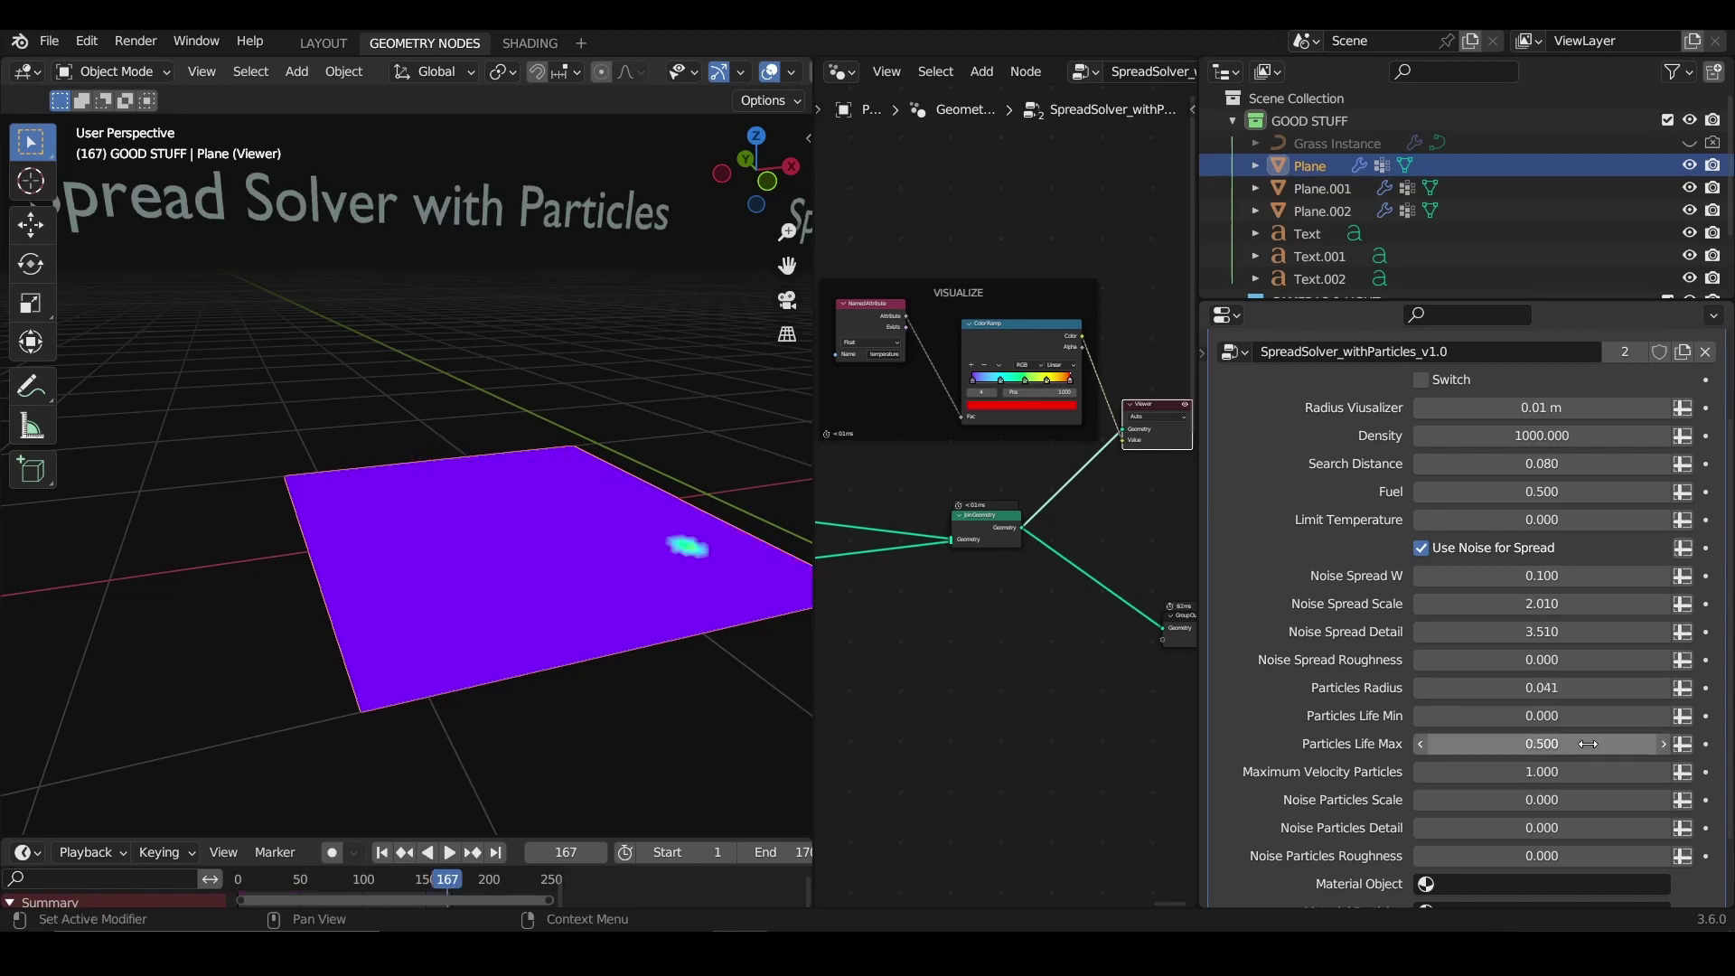
left_click_drag(1570, 764, 1585, 763)
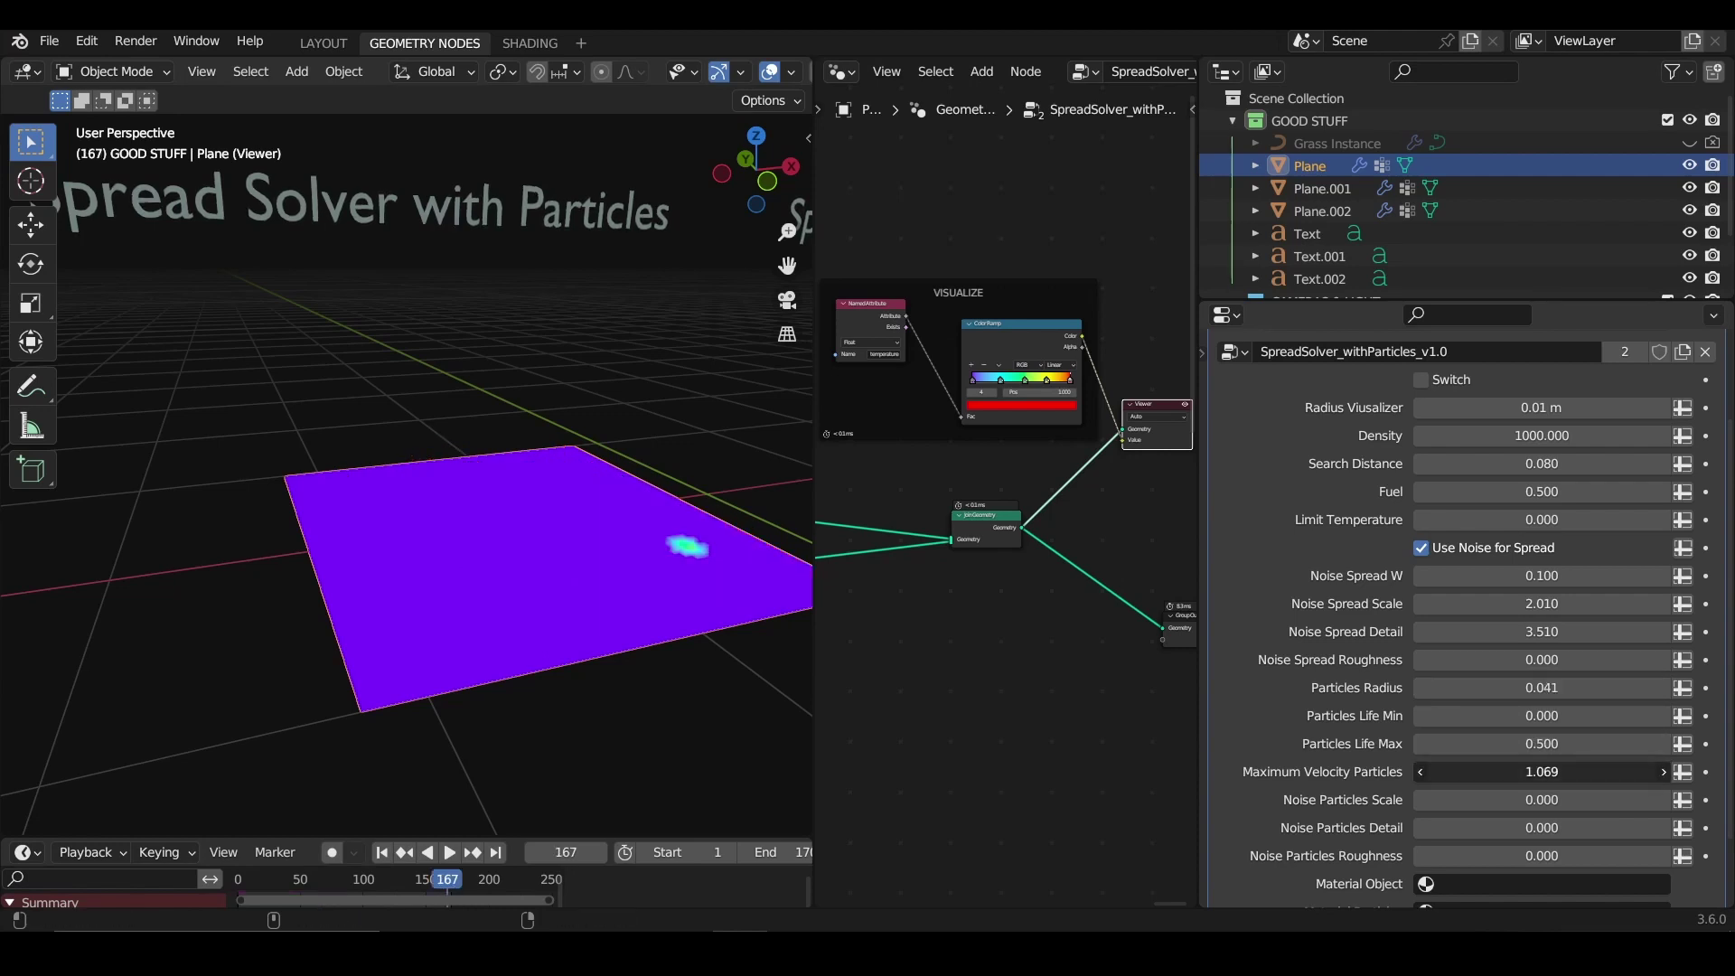
key("space")
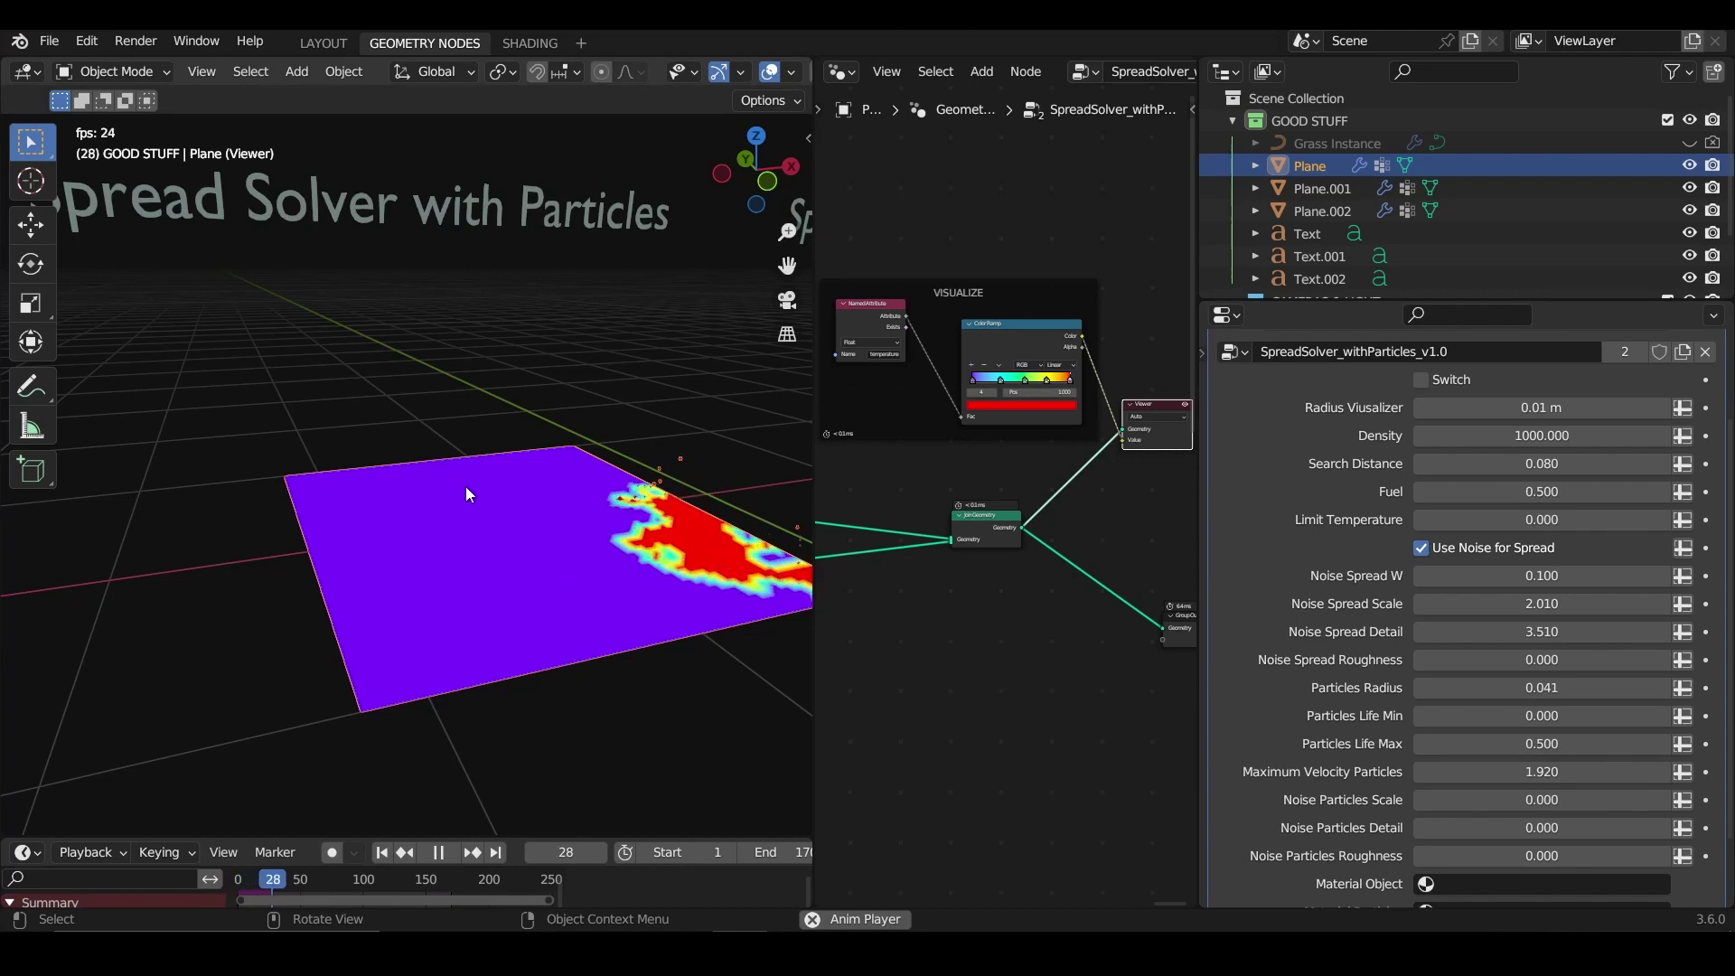
key("space")
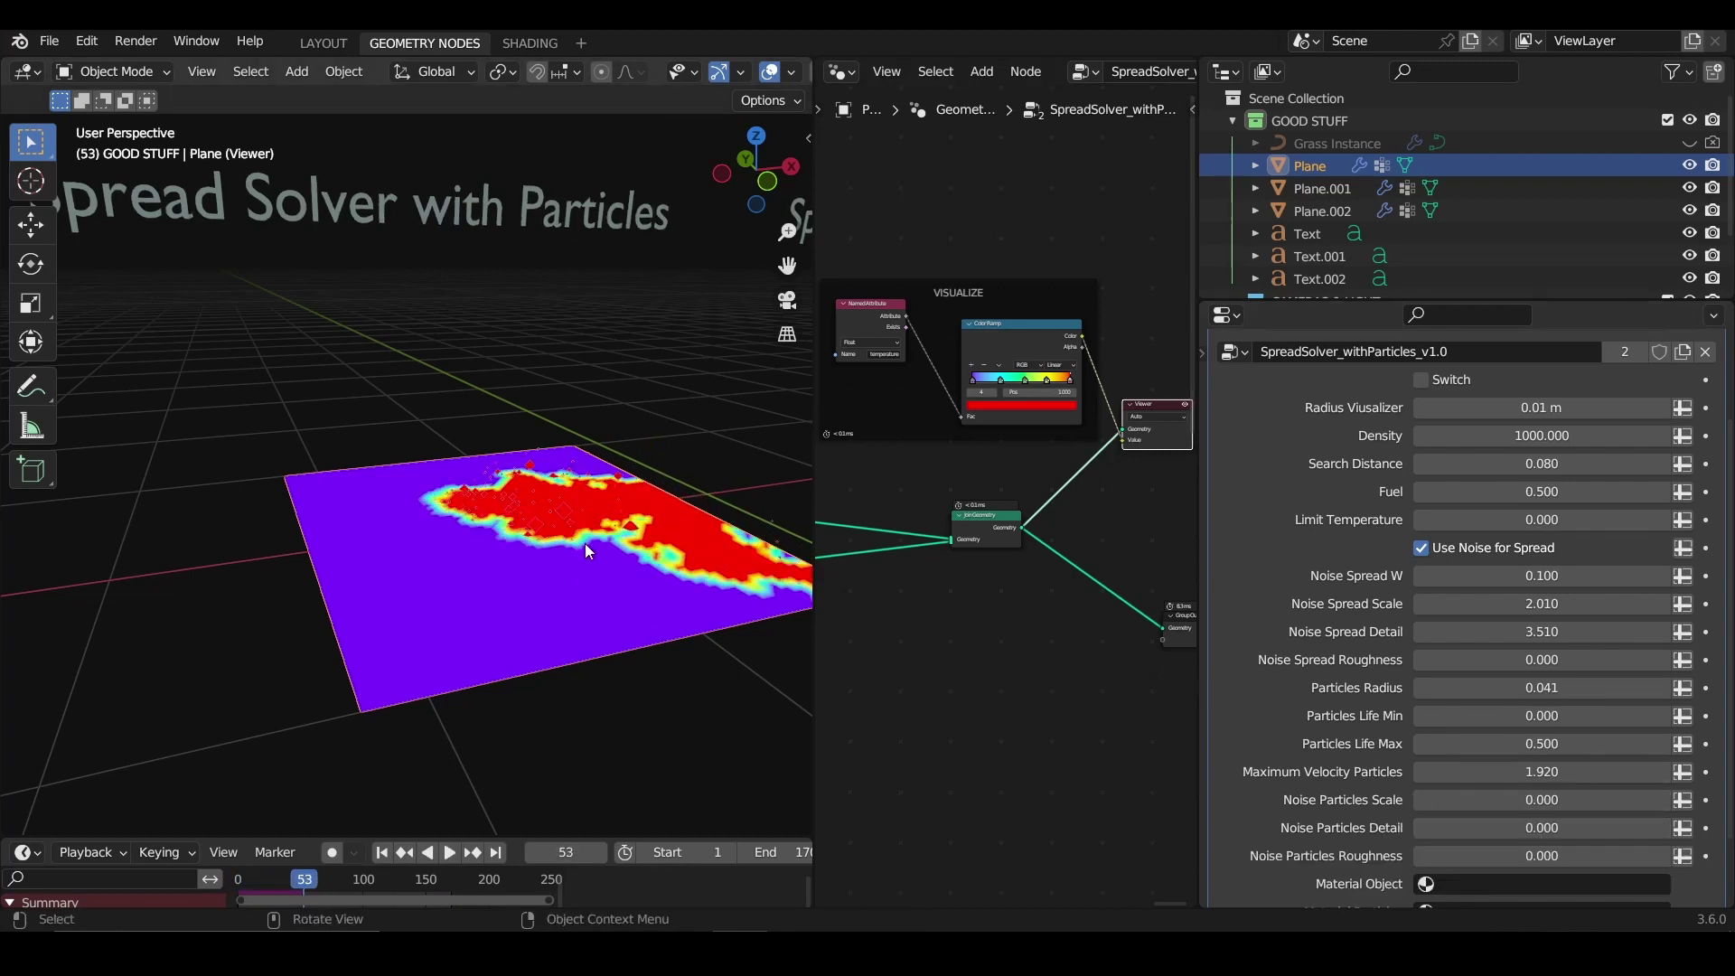
key("space")
key("space")
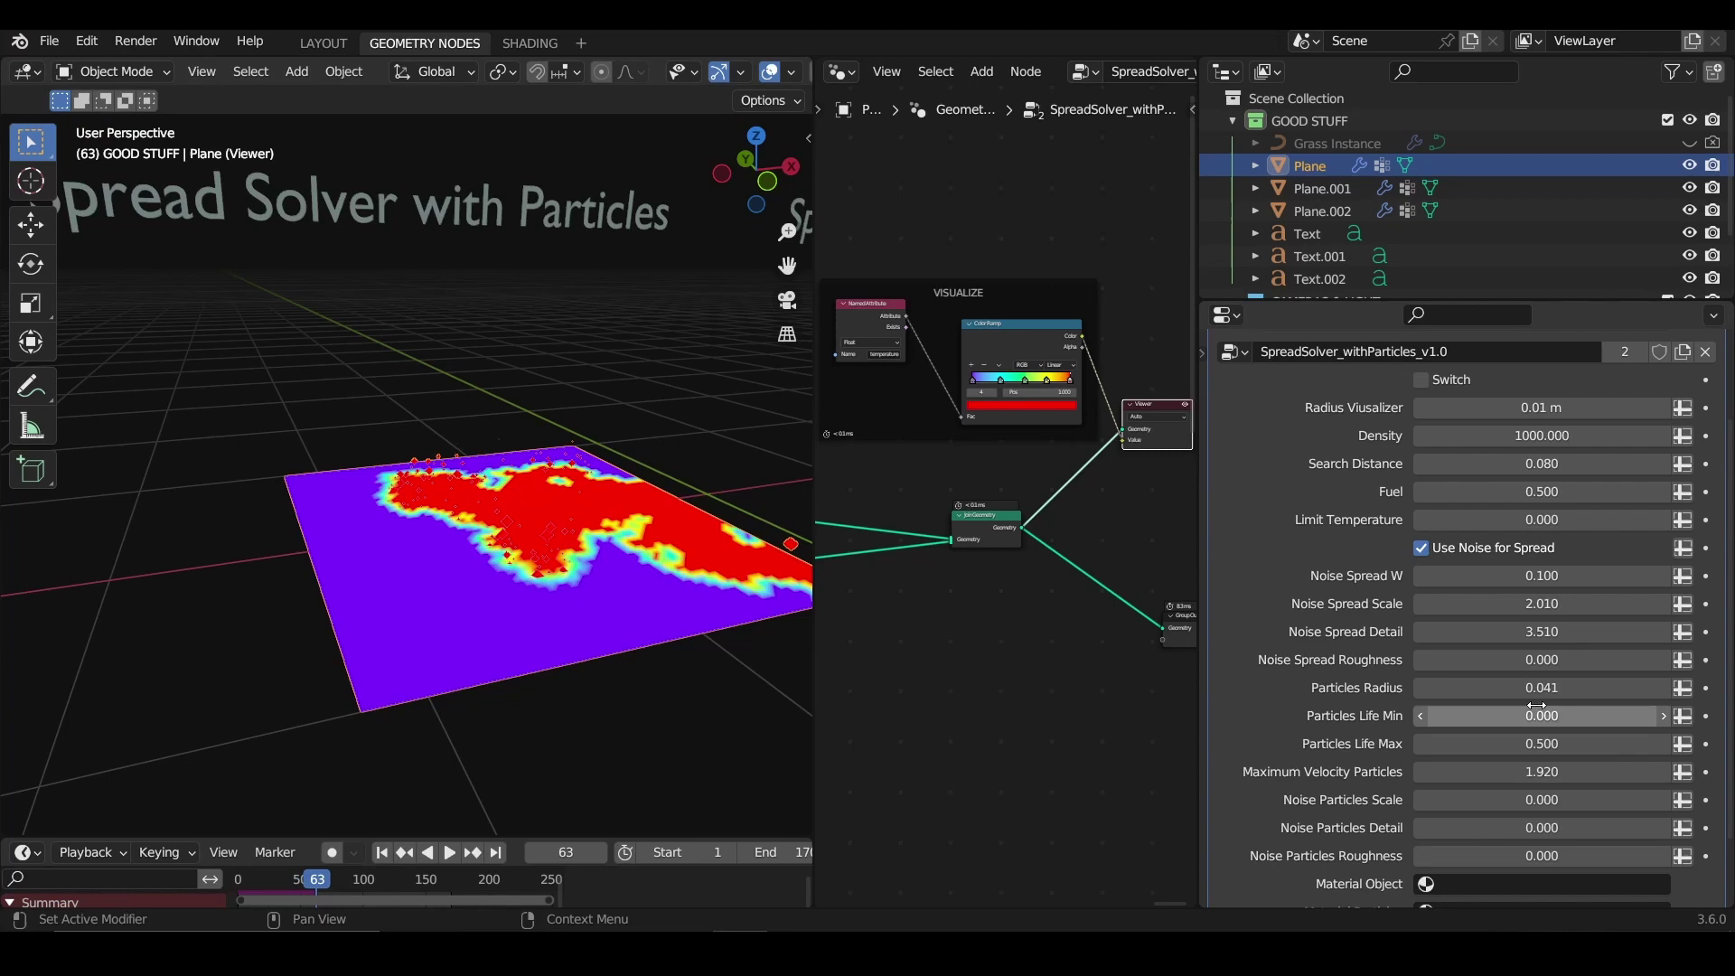
Step: Set Particles Life Max to 1.800 and Noise Particles Scale to 0.325, replaying each change
left_click_drag(1536, 744, 1550, 800)
key("space")
key("space")
key("space")
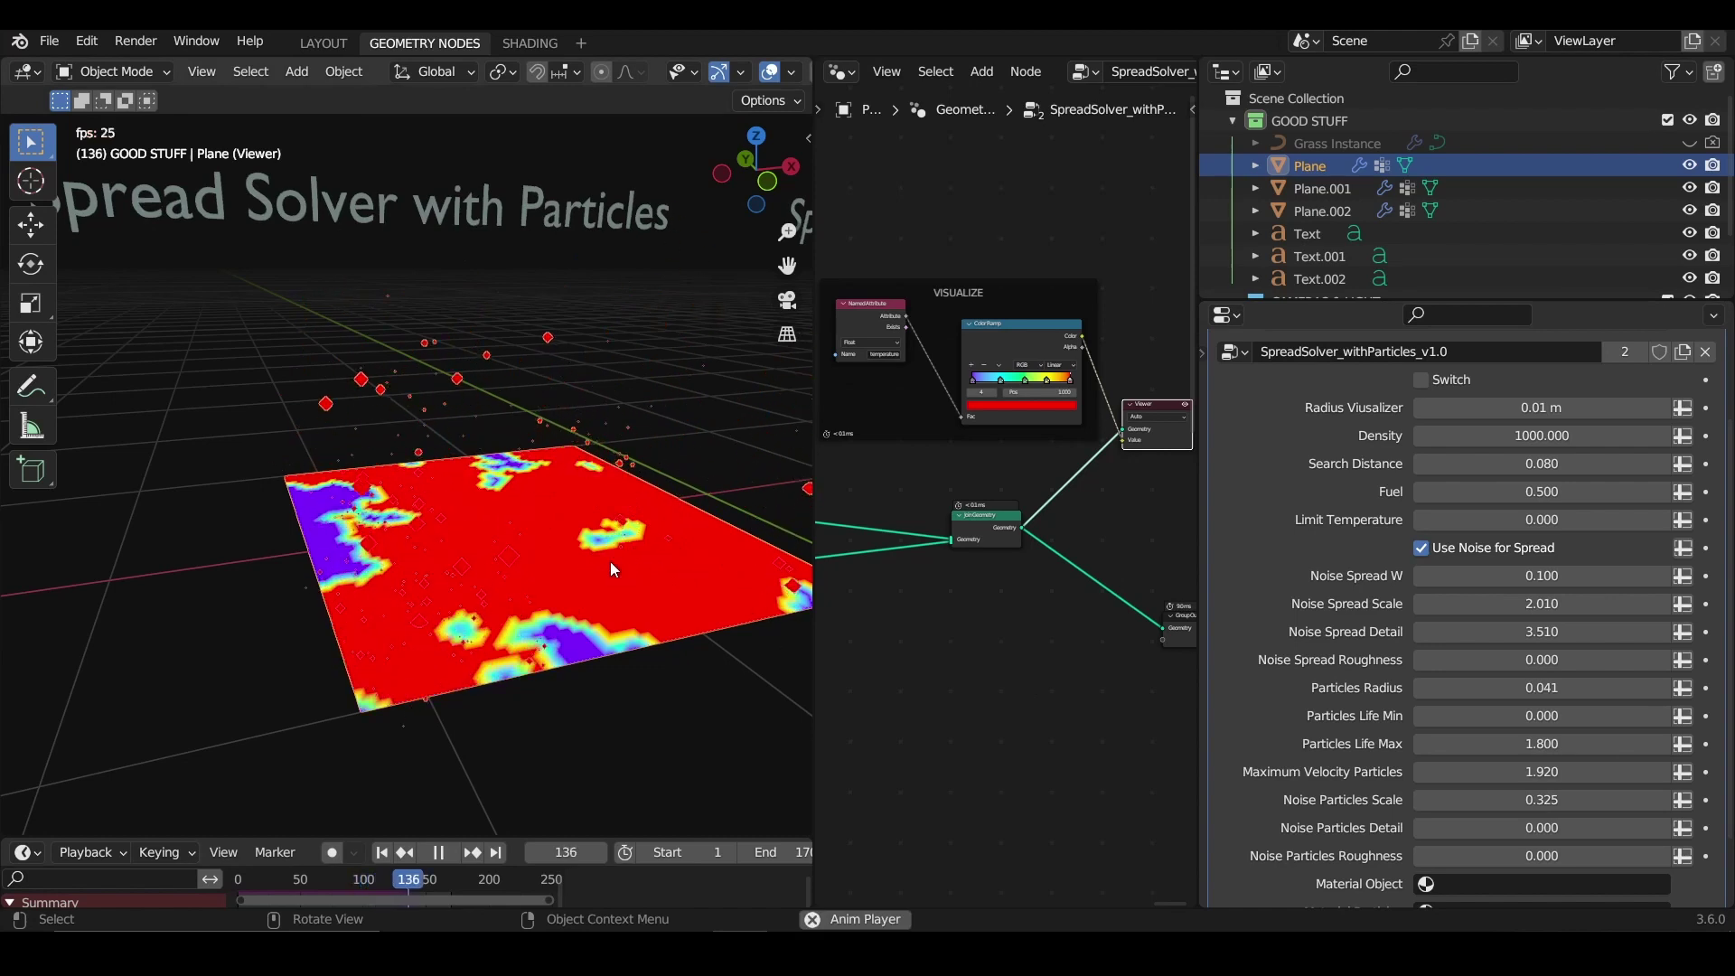
key("space")
Step: Set Noise Particles Detail to 0.730 and Roughness to 0.600, then replay the red particles drifting up
scroll(1599, 831, "down", 1)
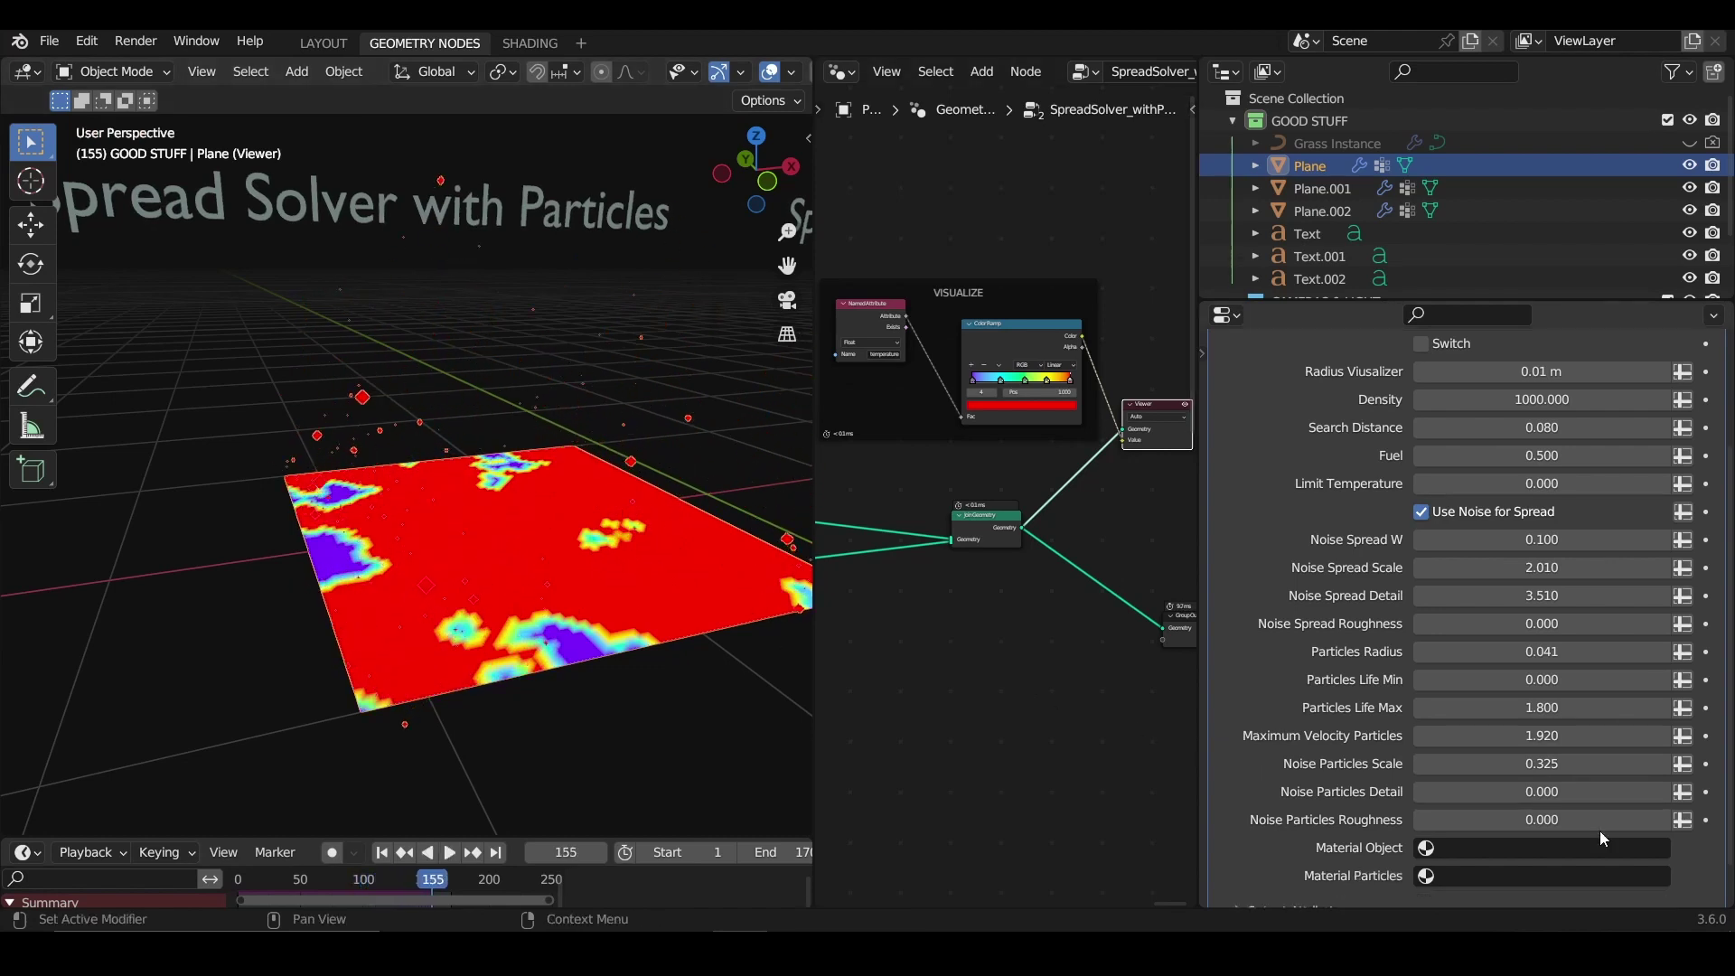
scroll(1600, 832, "down", 1)
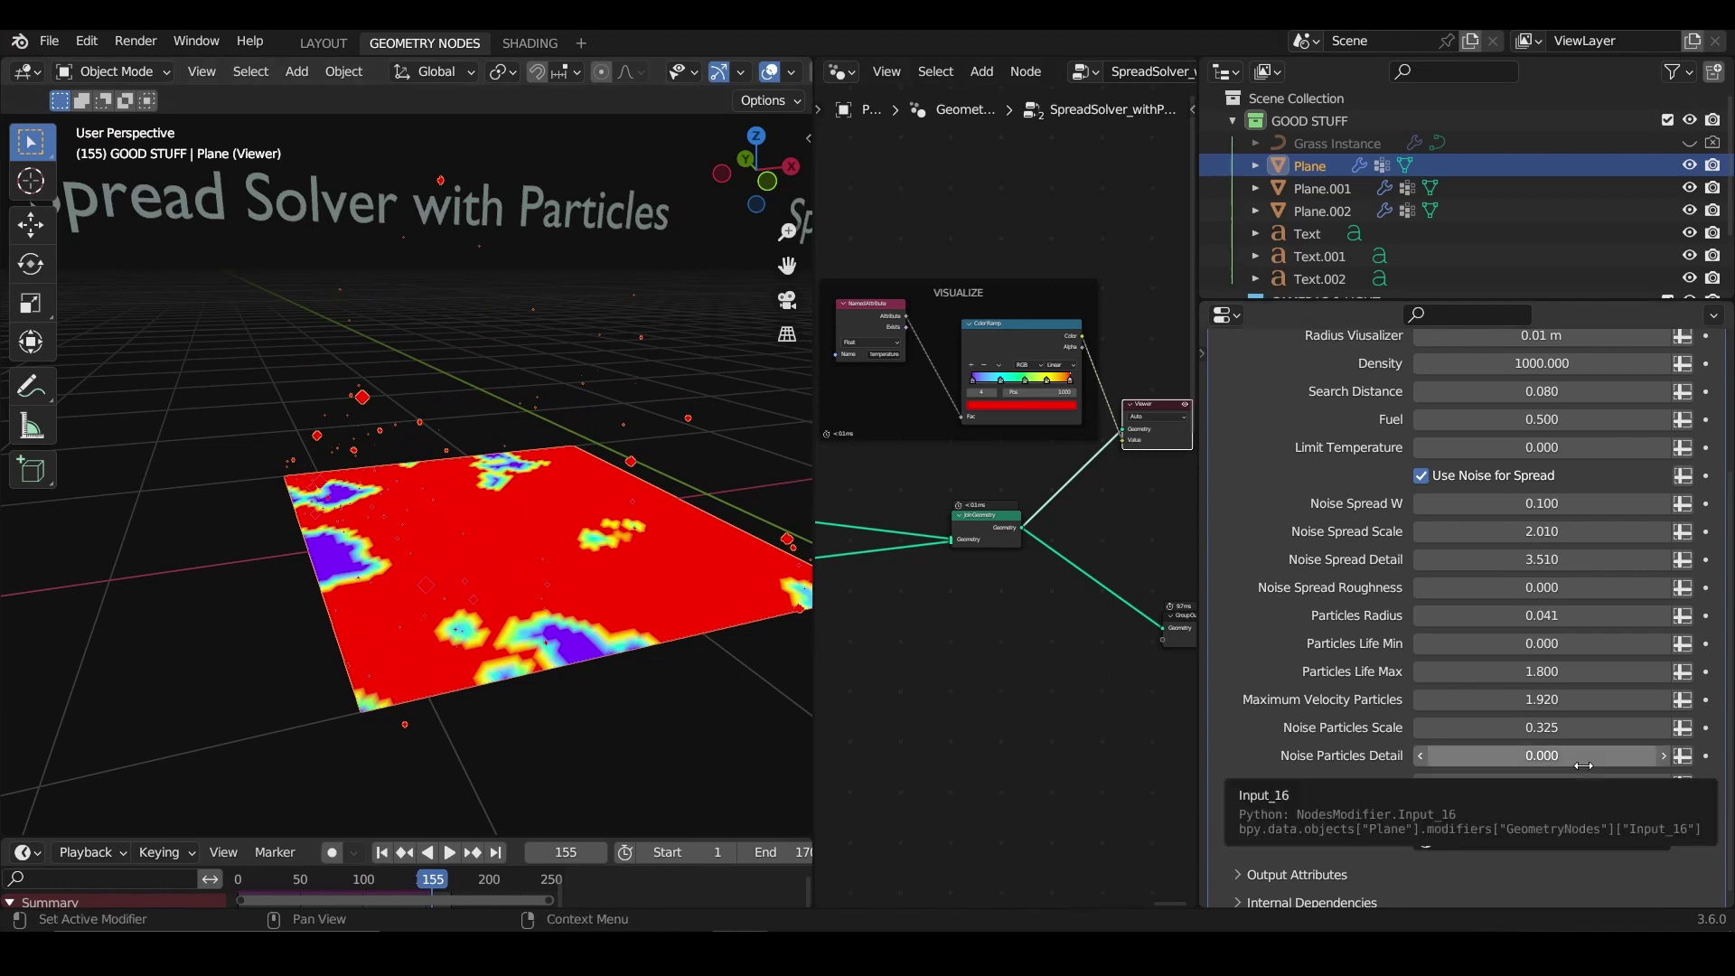
left_click_drag(1561, 751, 1608, 784)
key("space")
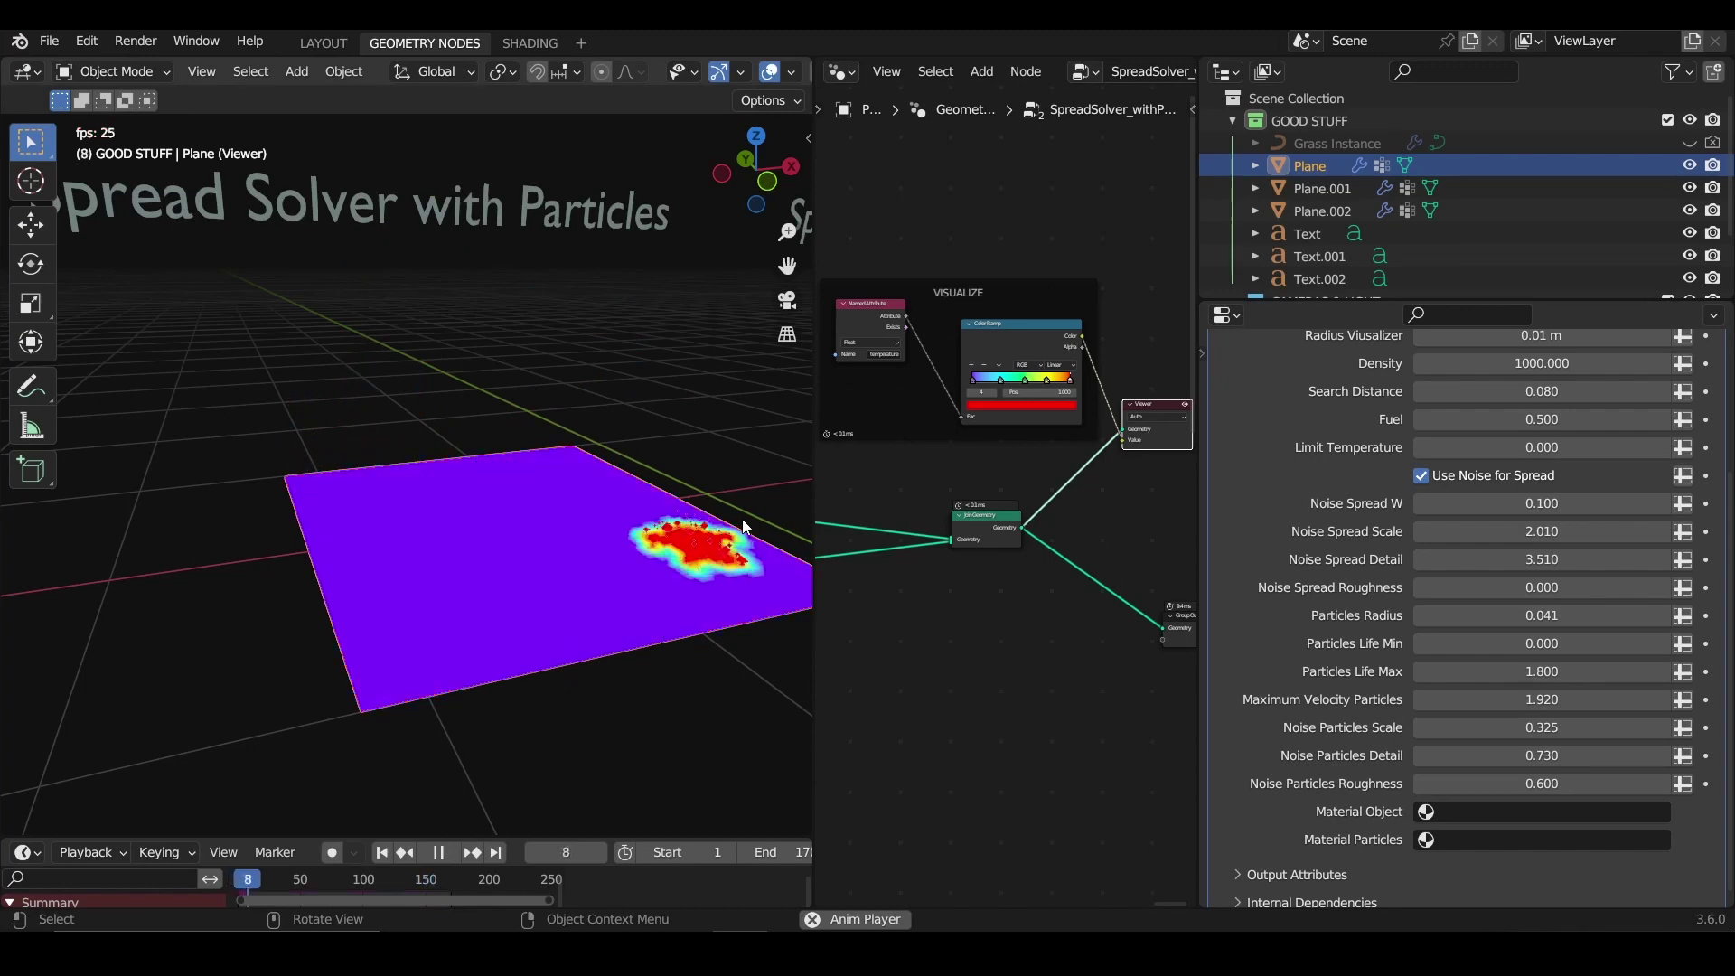
key("space")
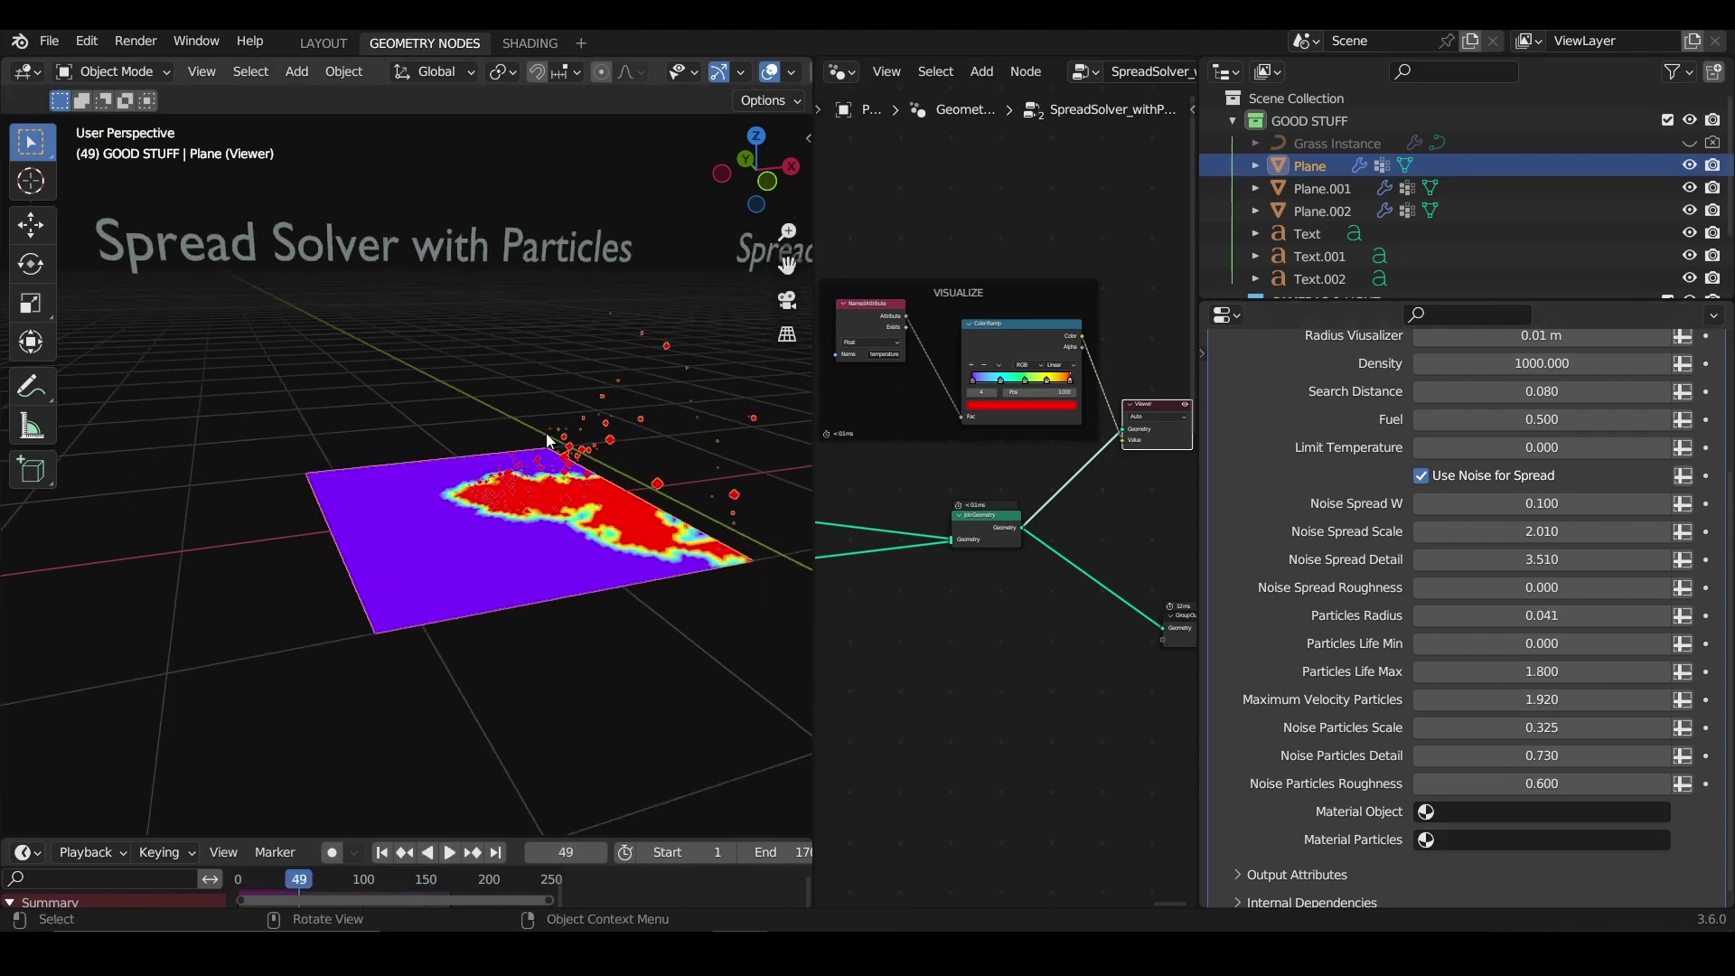
middle_click_drag(546, 432, 304, 578, "shift")
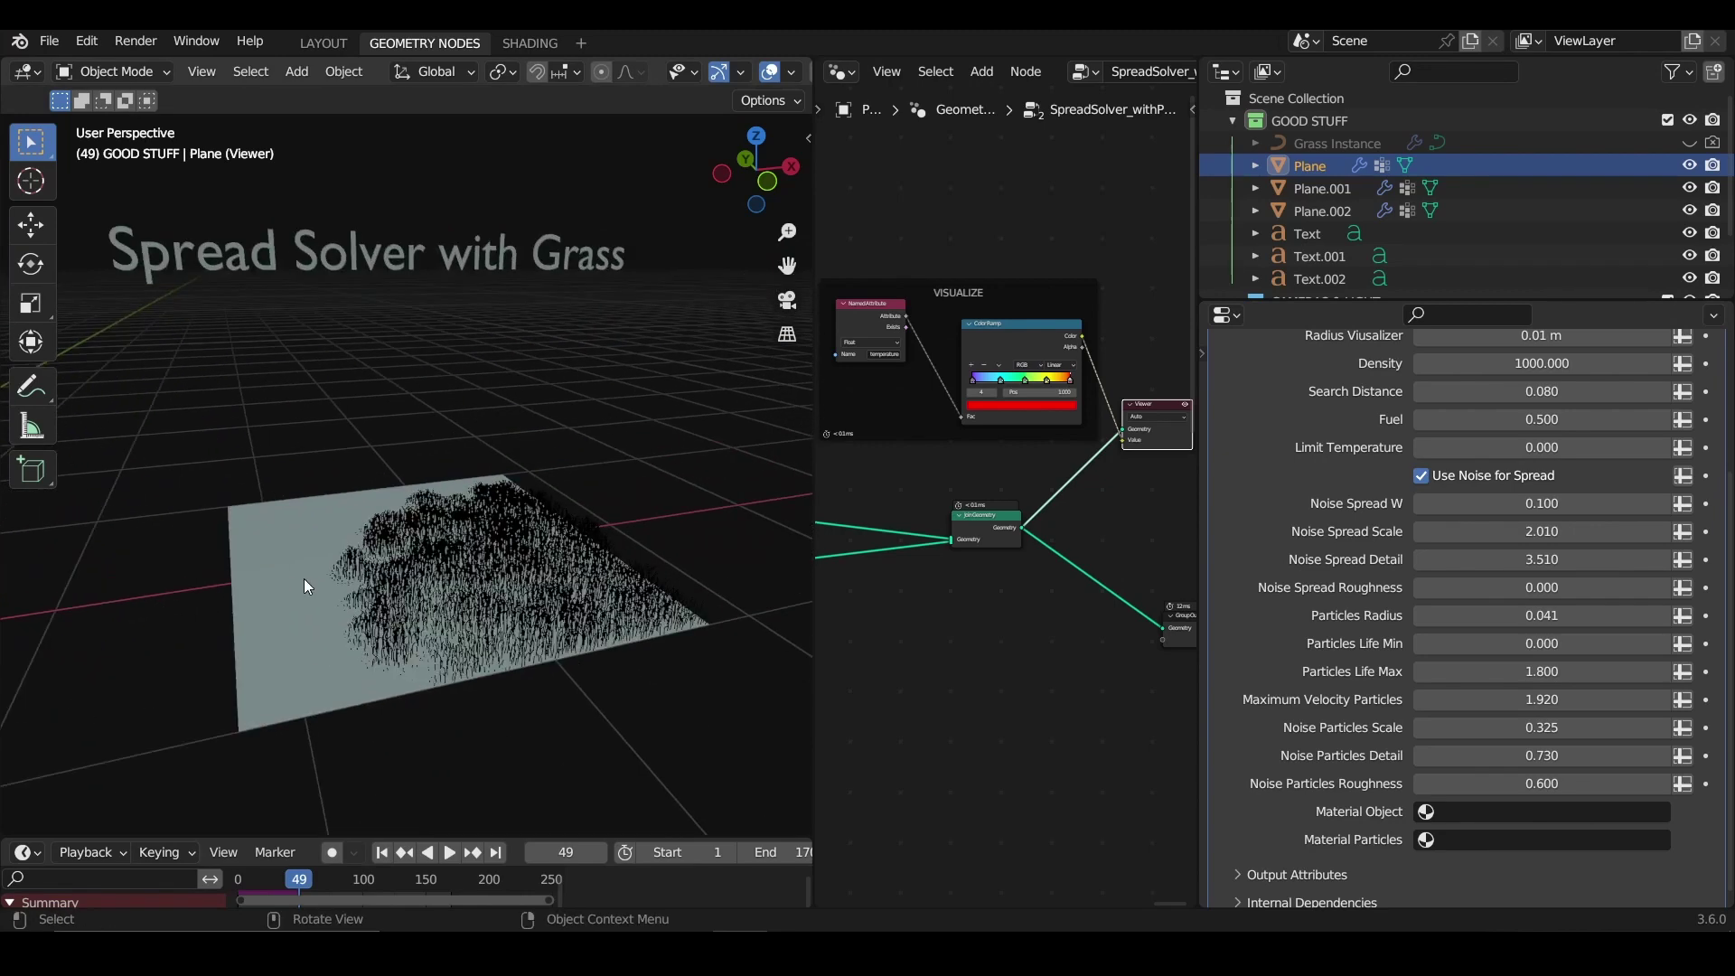
Step: Select Plane.002, play its grass growth, and frame the whole SpreadSolverWithGrass_v1.0 node tree
scroll(436, 670, "down", 3)
scroll(347, 593, "up", 5)
left_click(430, 768)
key("space")
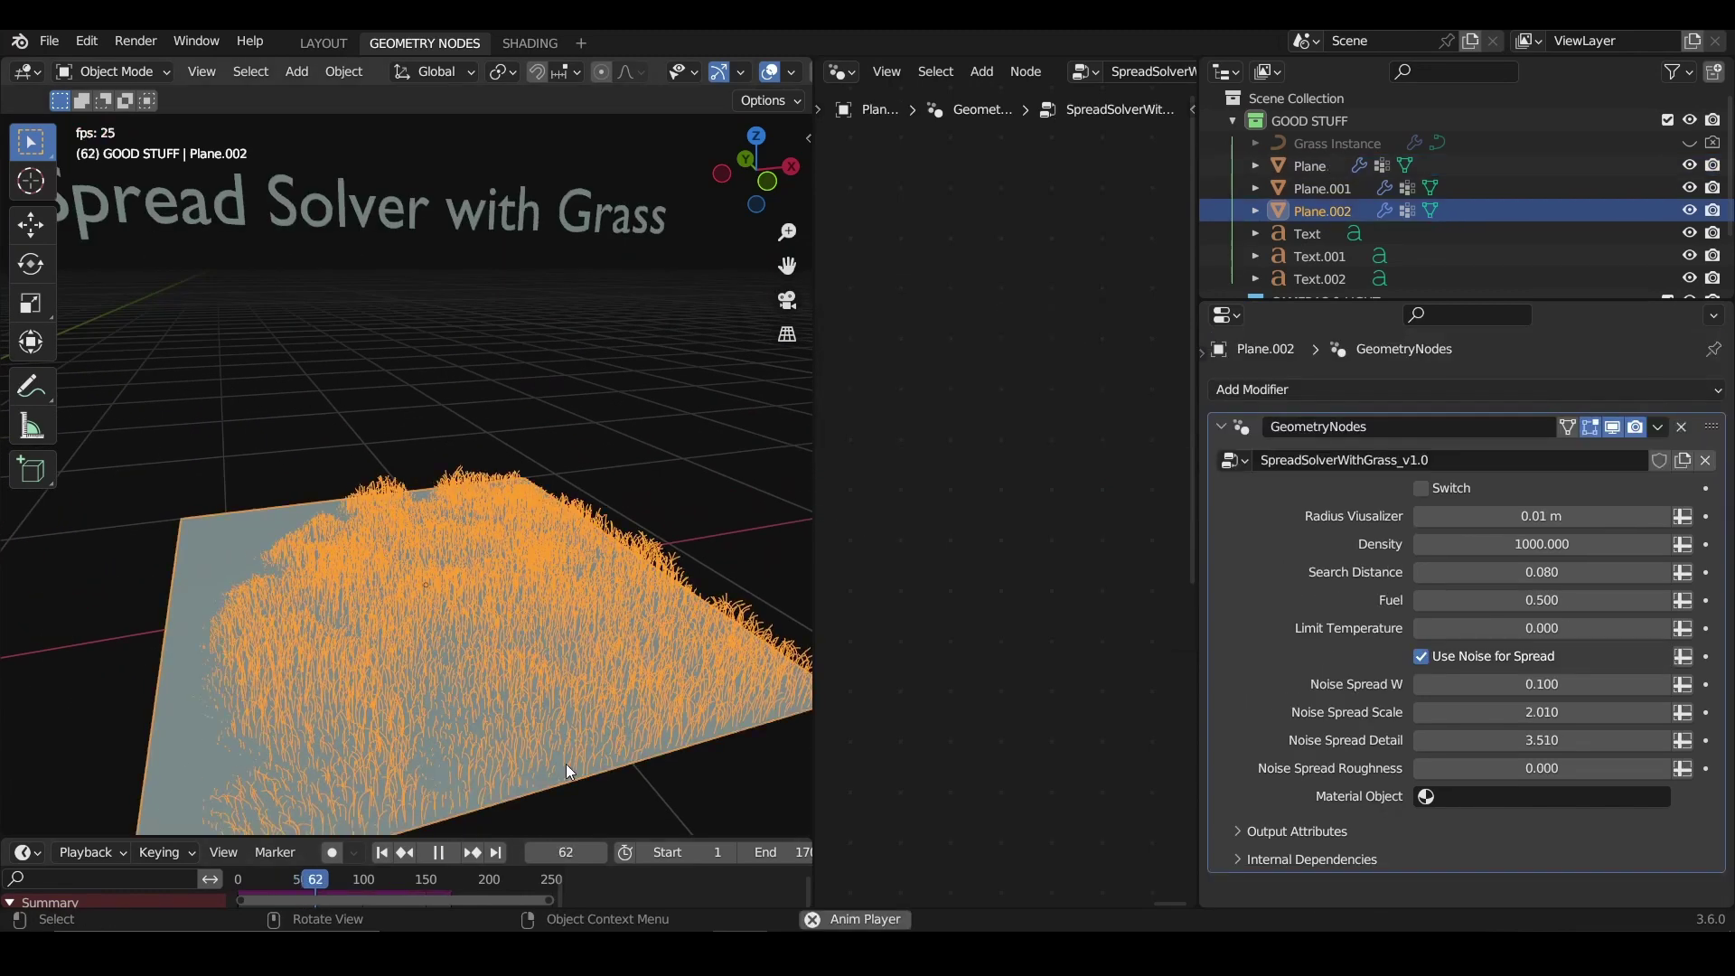
middle_click_drag(425, 655, 423, 634, "shift")
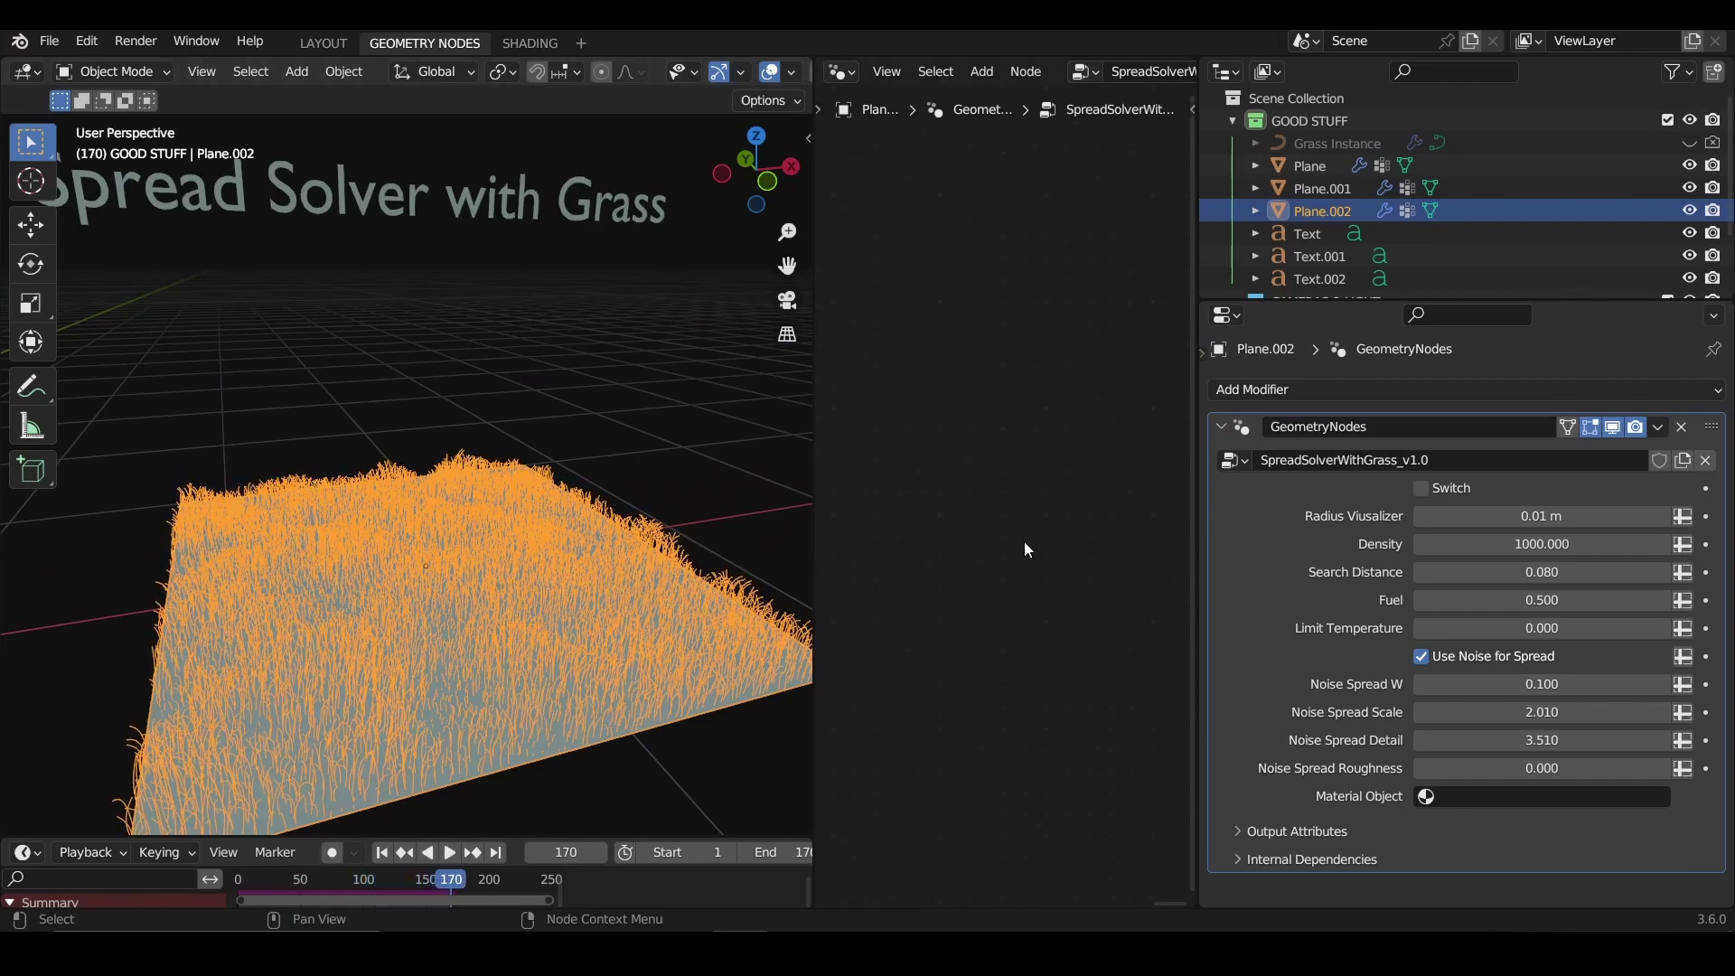
key("q")
key("q")
key("Home")
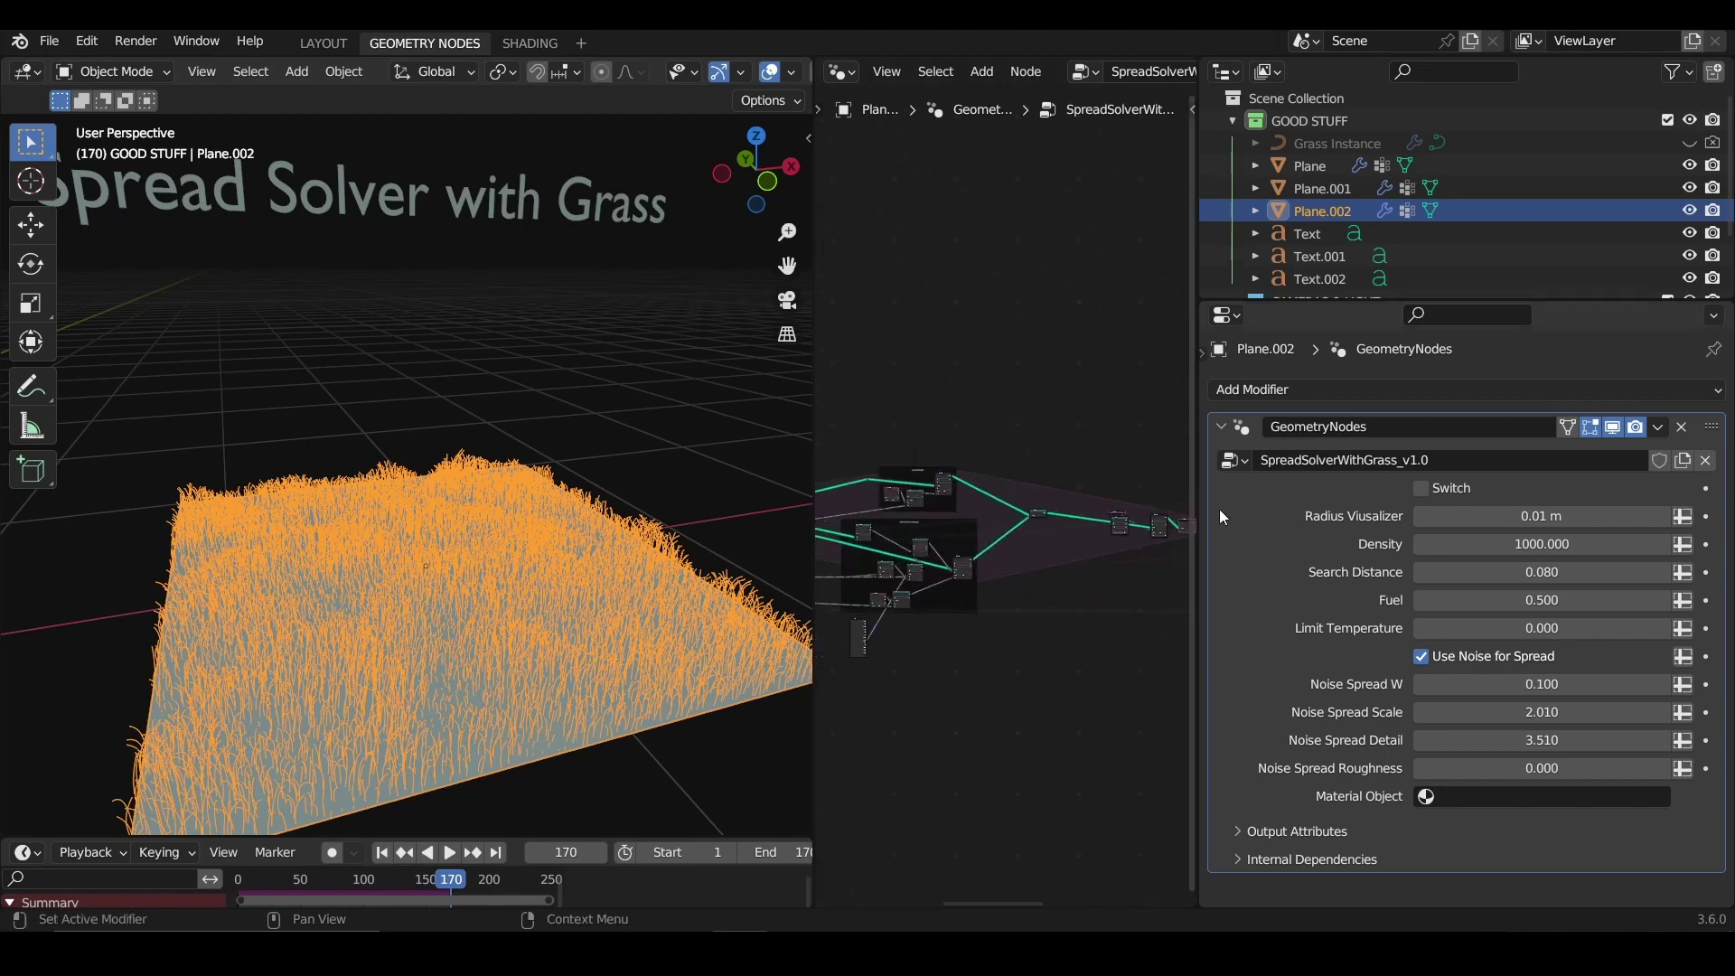
Step: Replay the grass growth on Plane.002 while zooming into the group's grass-instancing nodes
scroll(972, 518, "up", 6)
key("space")
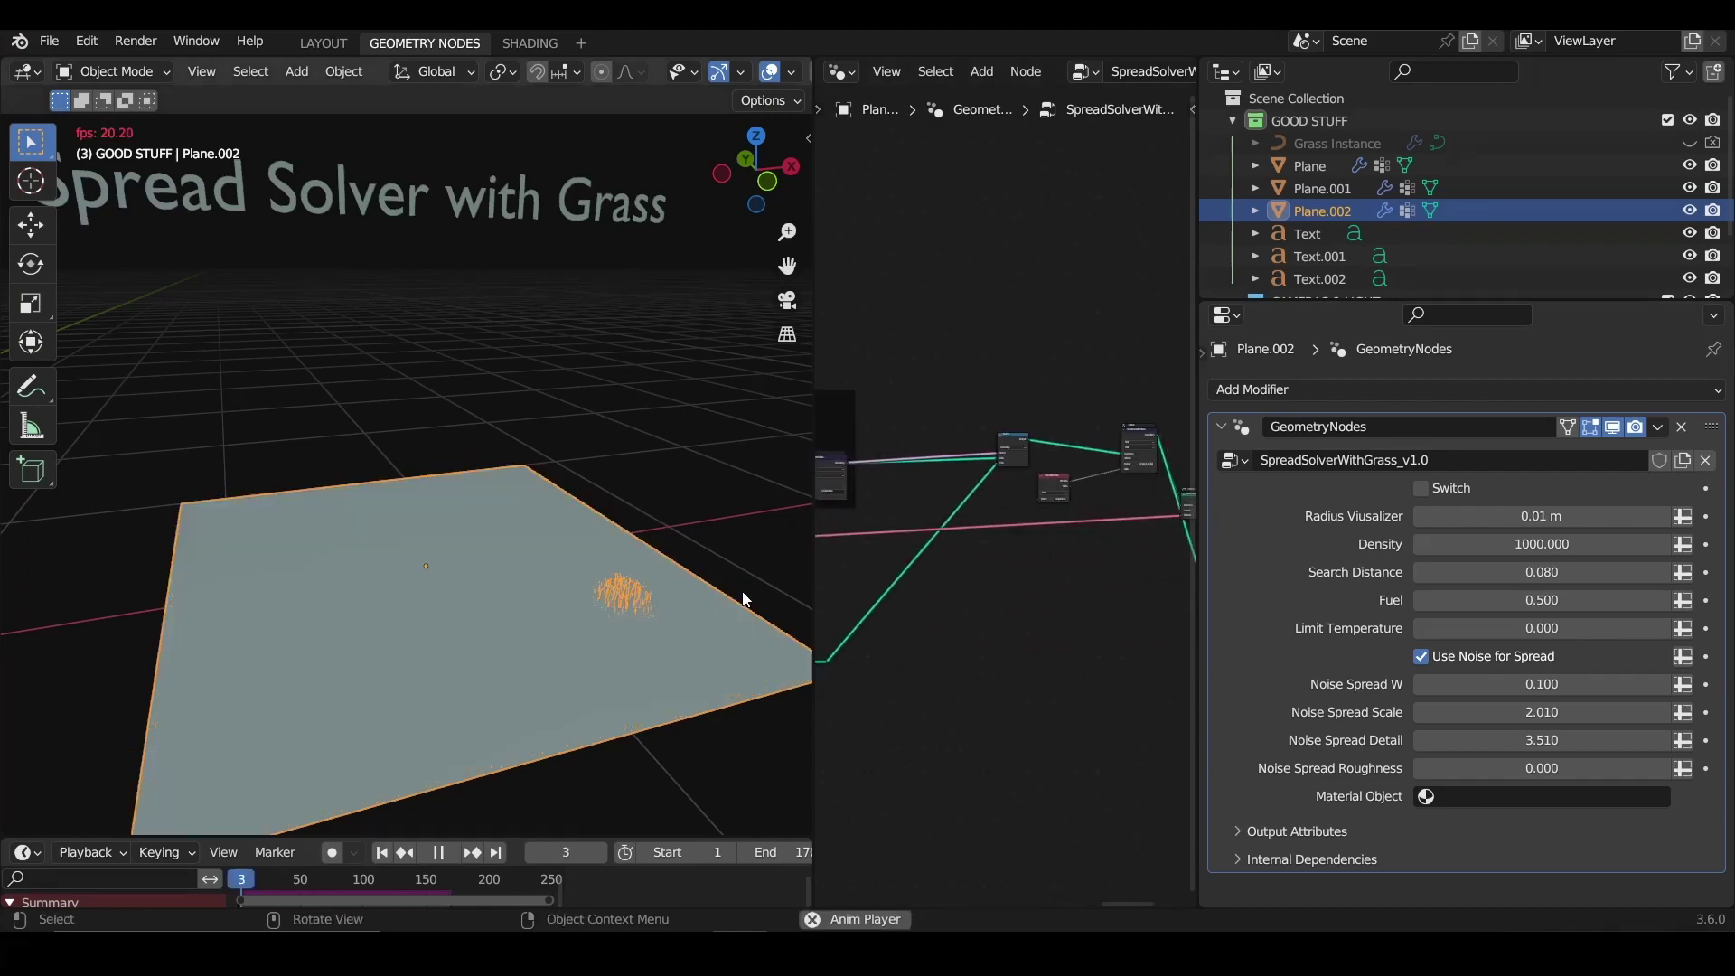
scroll(1019, 563, "down", 4)
middle_click_drag(1003, 578, 995, 614)
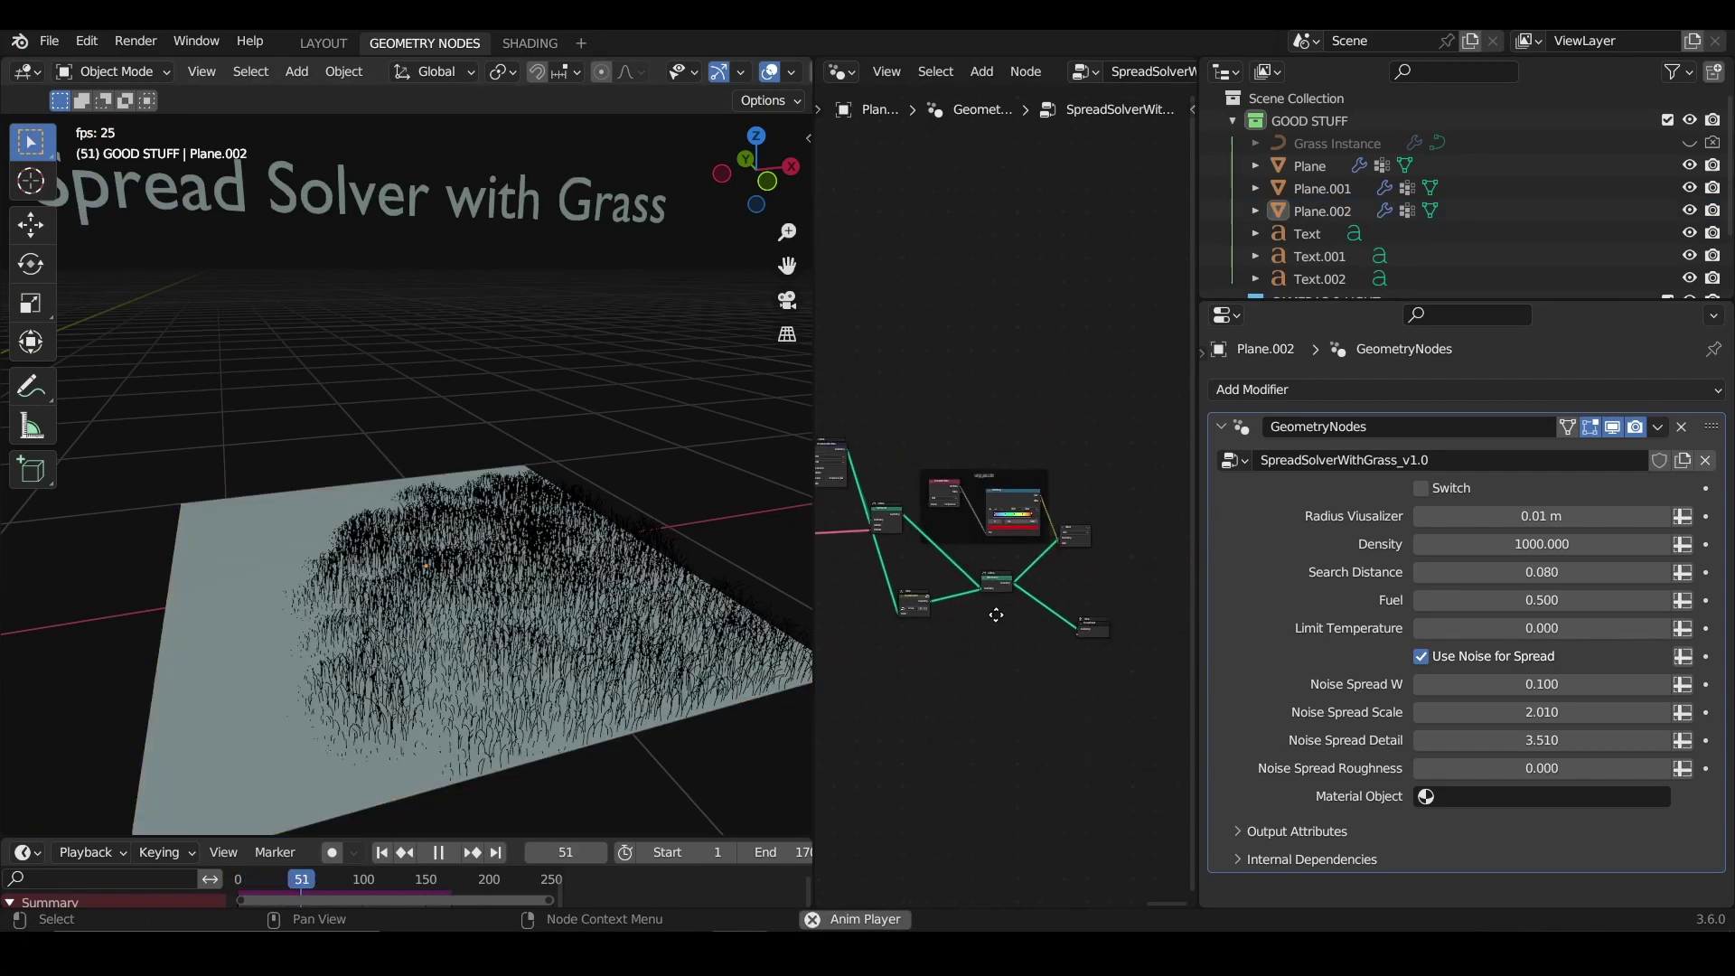
scroll(1015, 595, "up", 6)
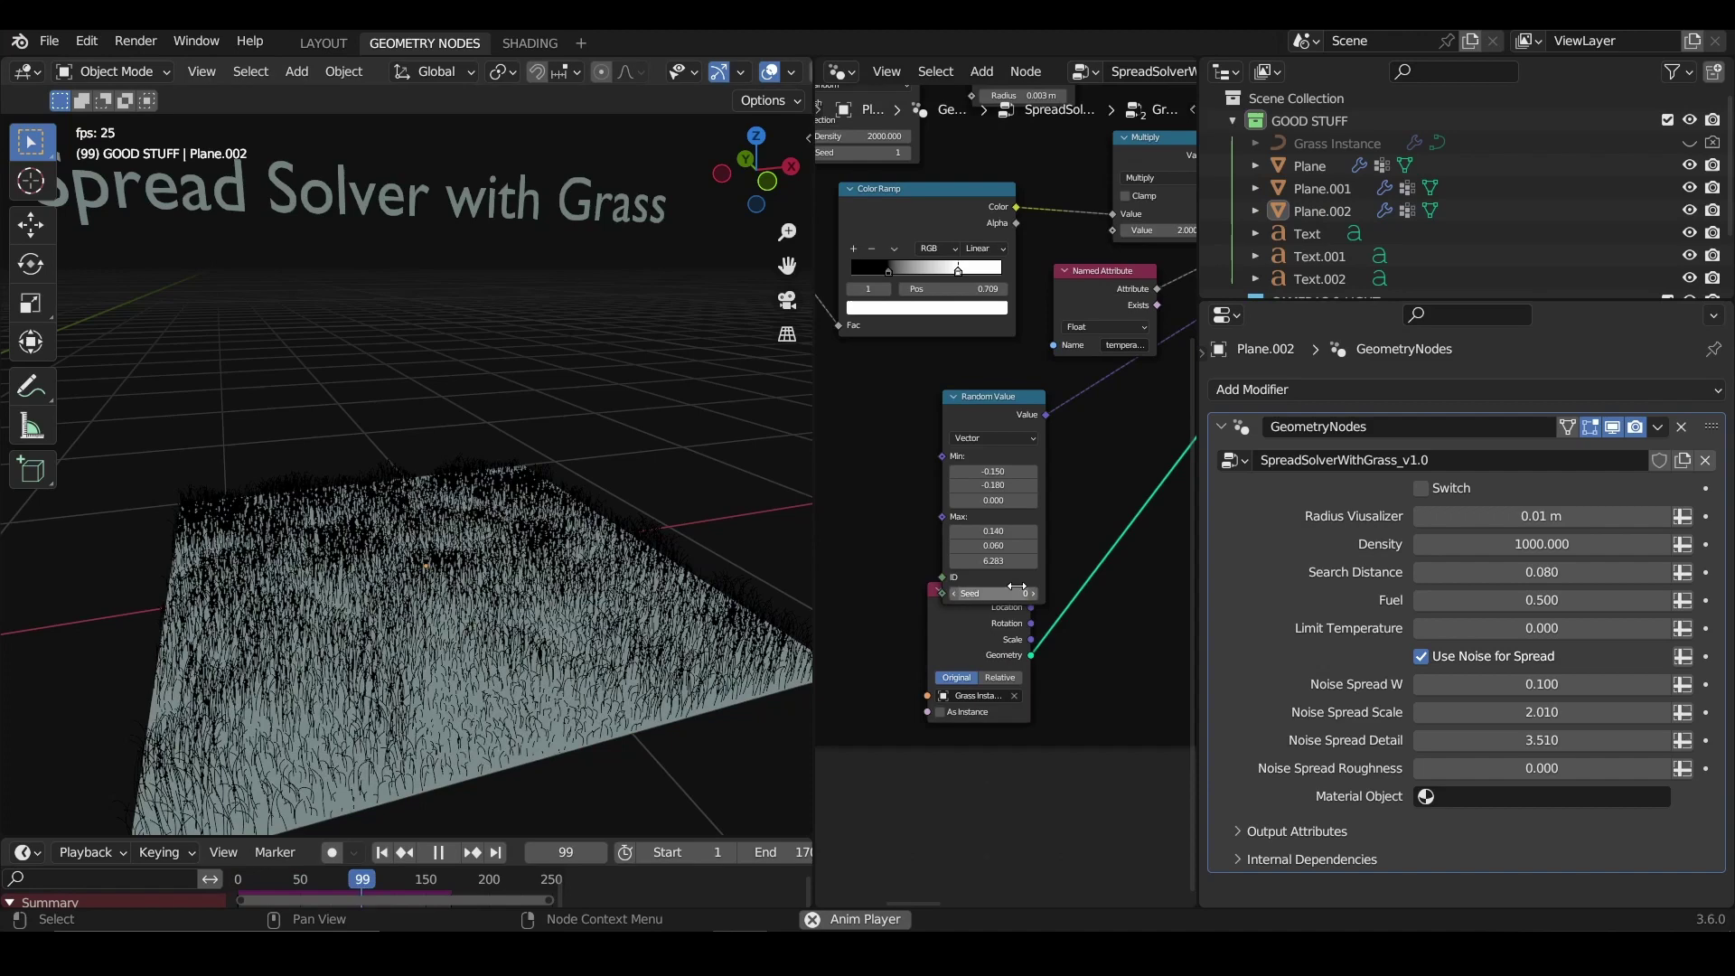
scroll(1015, 595, "down", 5)
scroll(1010, 566, "up", 1)
scroll(855, 521, "up", 1)
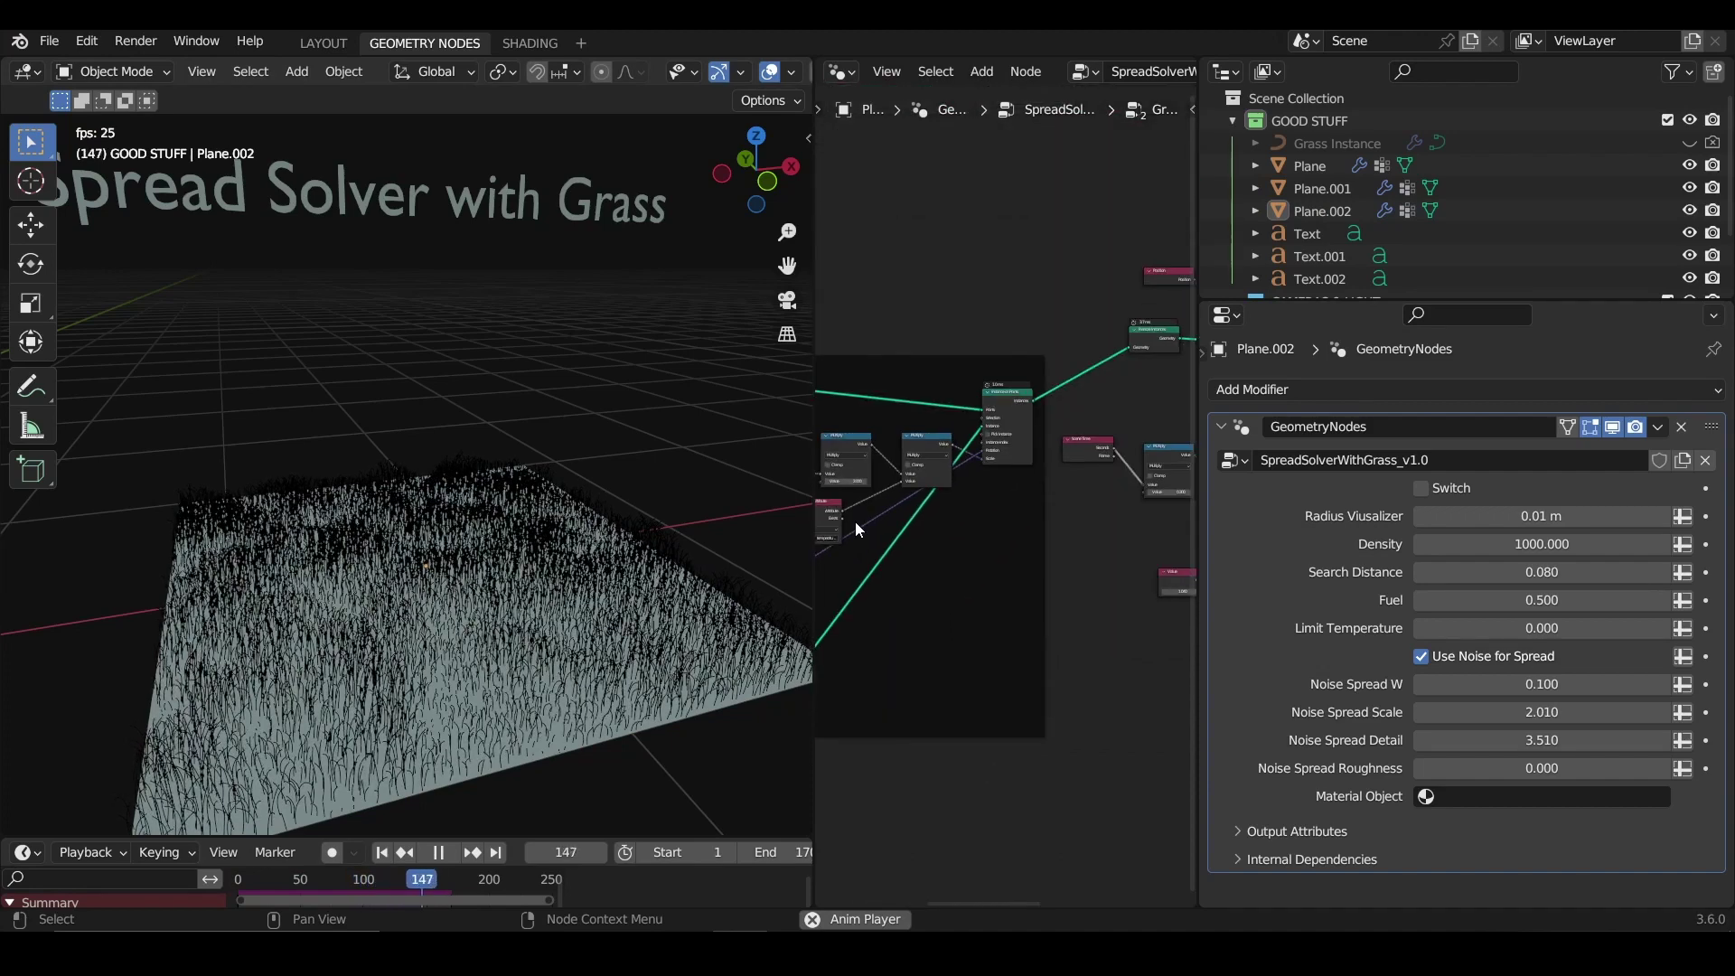
scroll(858, 519, "up", 1)
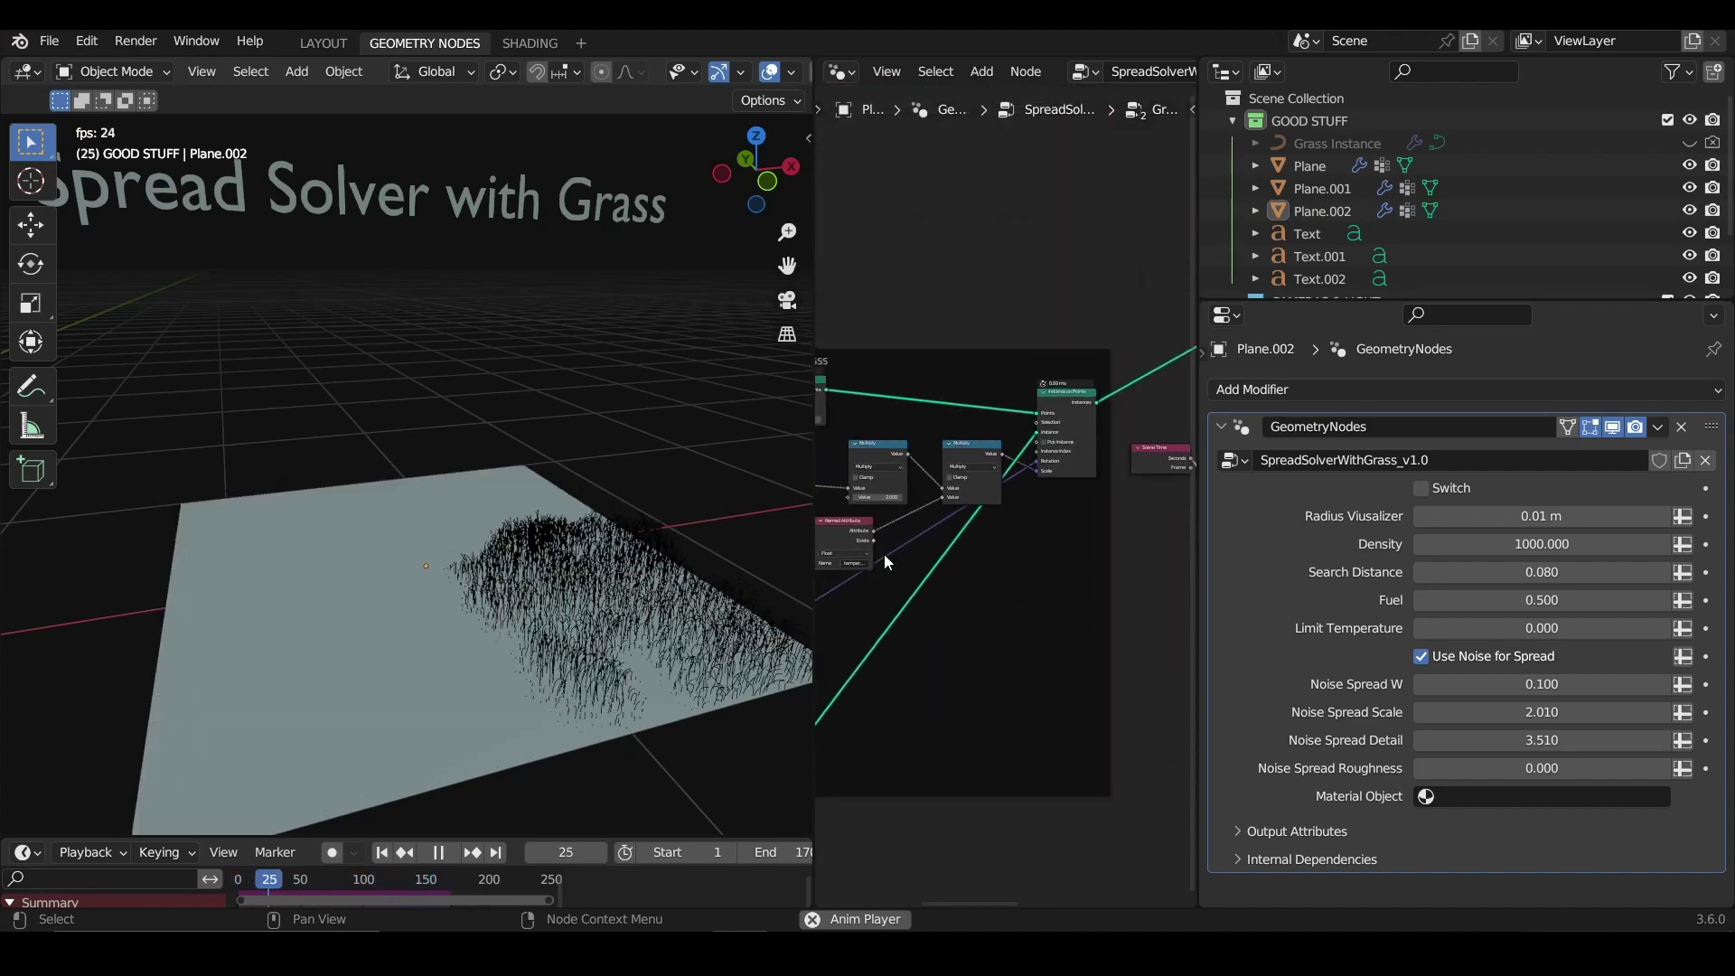